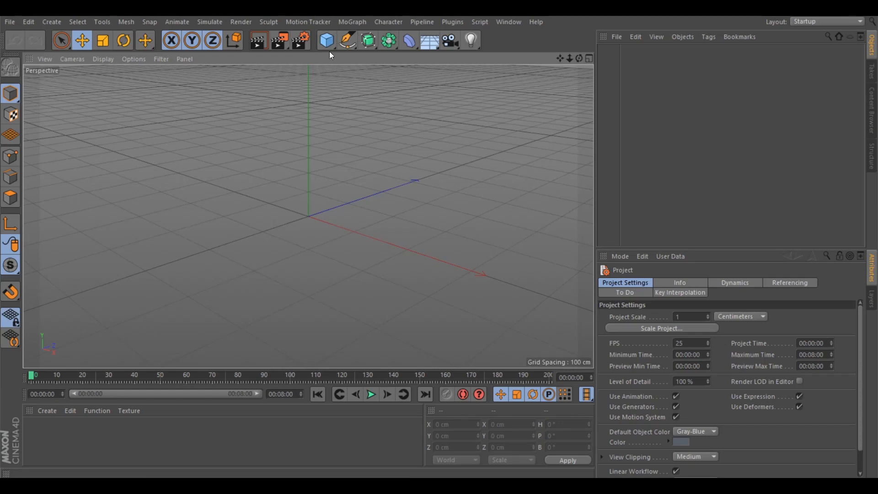
Add a cube and set the viewport display to Gouraud Shading (Lines)
click(330, 41)
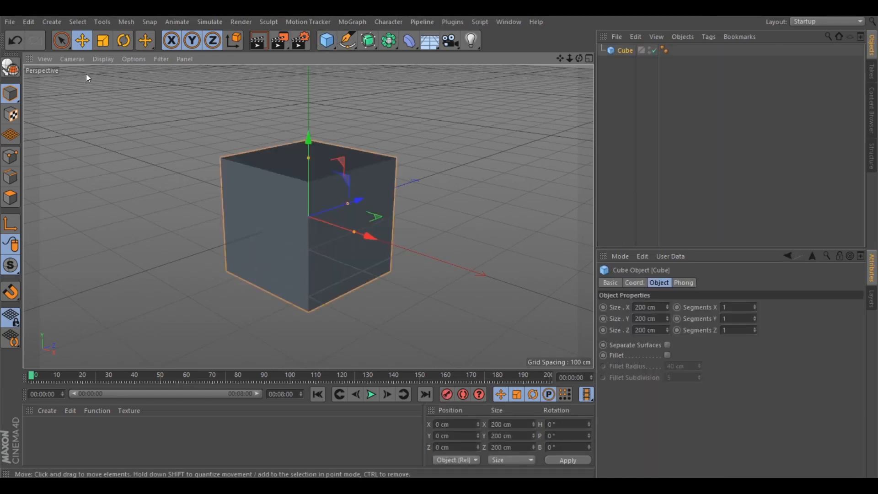
click(99, 60)
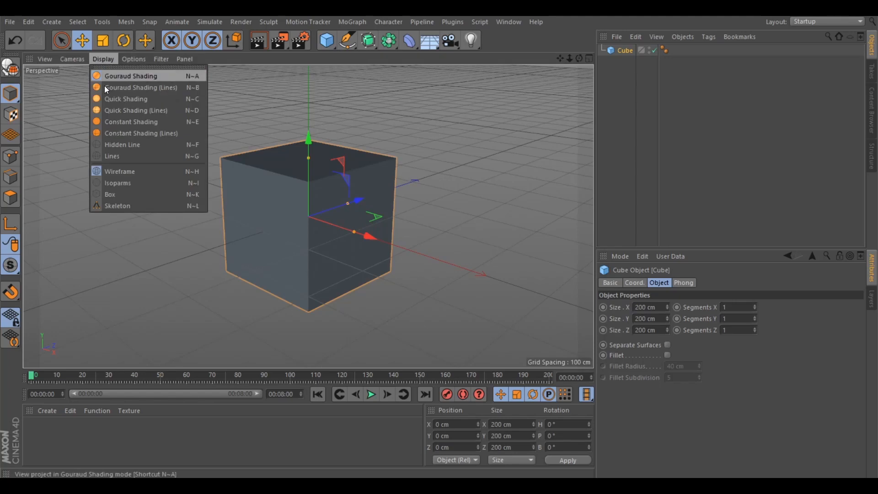
click(130, 87)
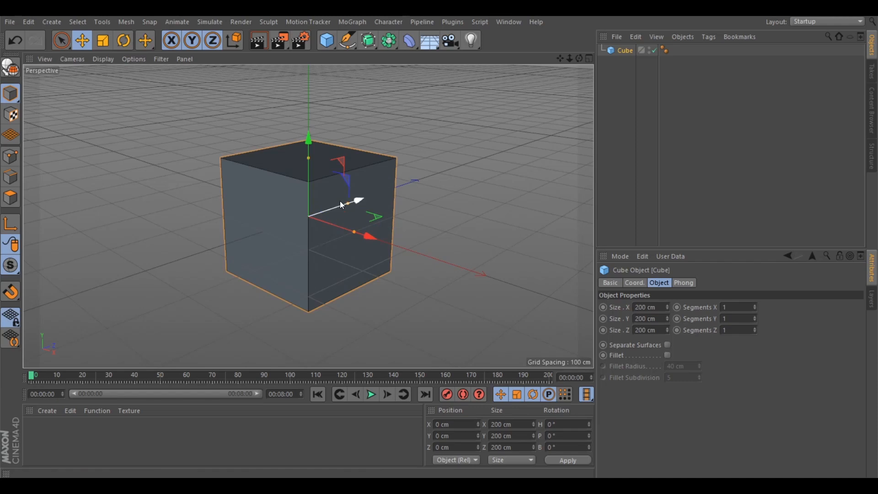
Stretch the cube to about 360 cm along Z and set its segments to X 3, Y 2 and Z 3
drag(348, 202, 375, 194)
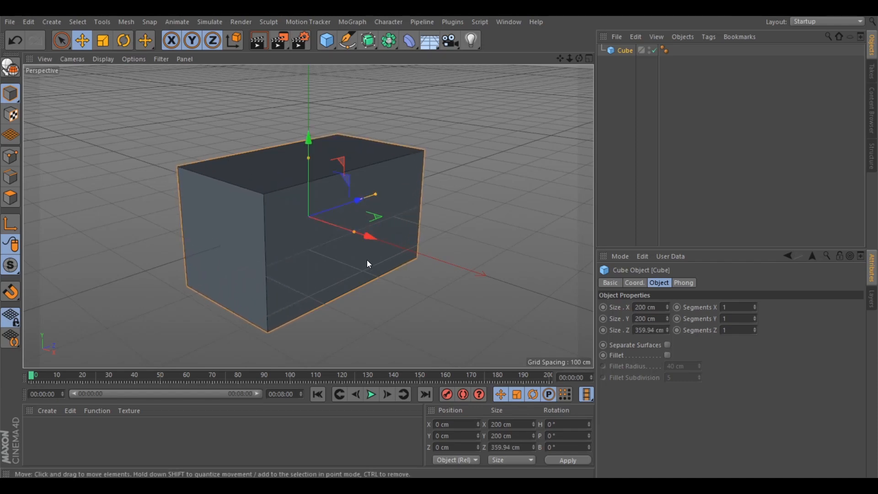
click(754, 305)
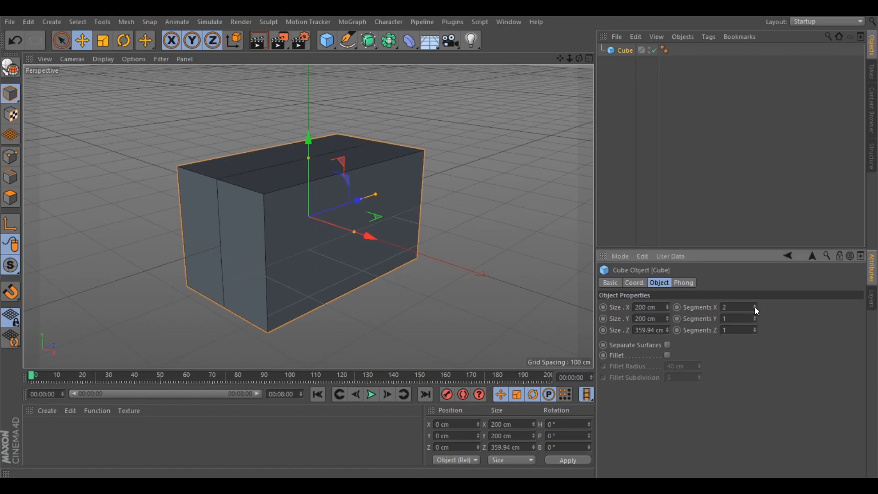
click(755, 306)
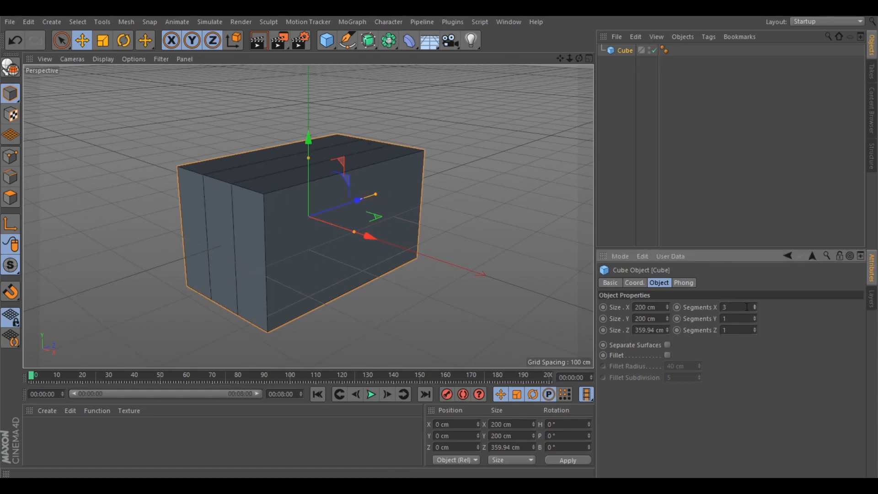
click(754, 316)
click(755, 320)
click(755, 317)
Make the cube editable and switch to polygon mode
drag(580, 58, 561, 17)
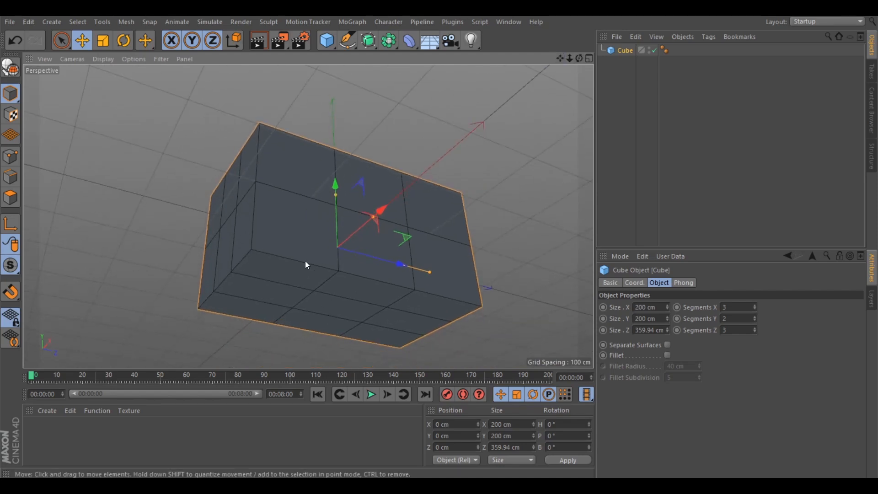
mouse_move(579, 58)
mouse_down()
mouse_move(530, 80)
mouse_move(567, 53)
mouse_up()
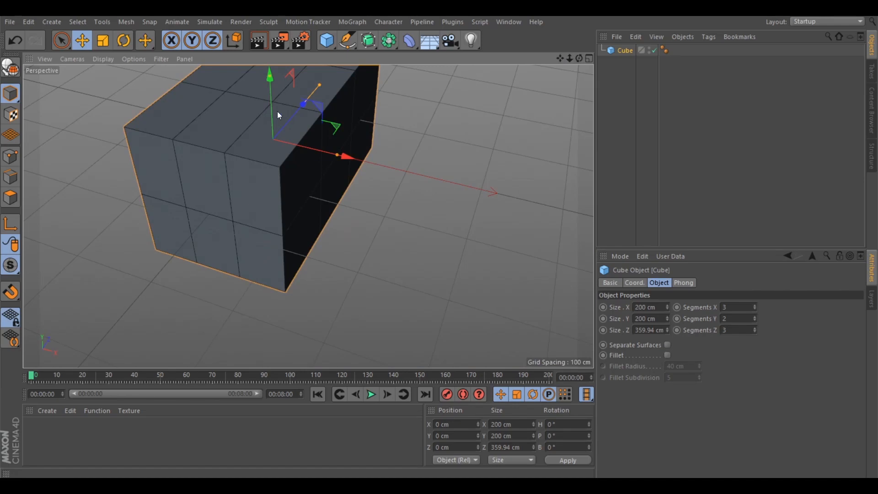
drag(579, 58, 467, 38)
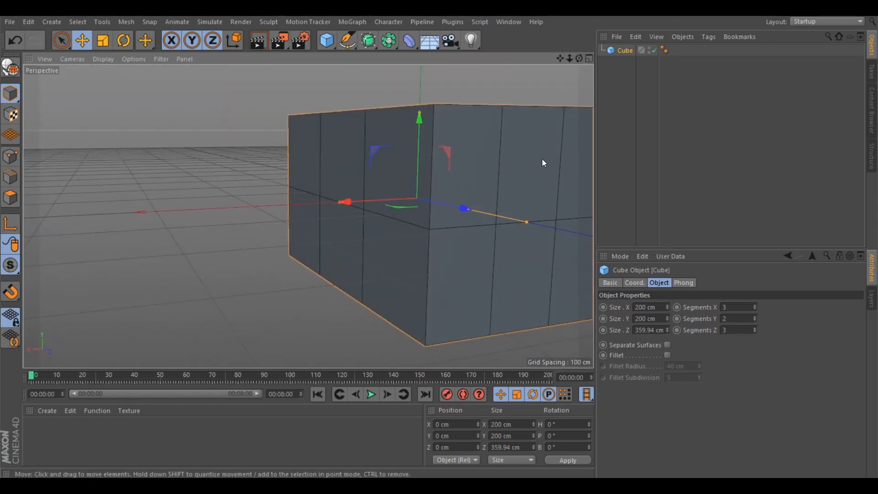
drag(578, 60, 591, 73)
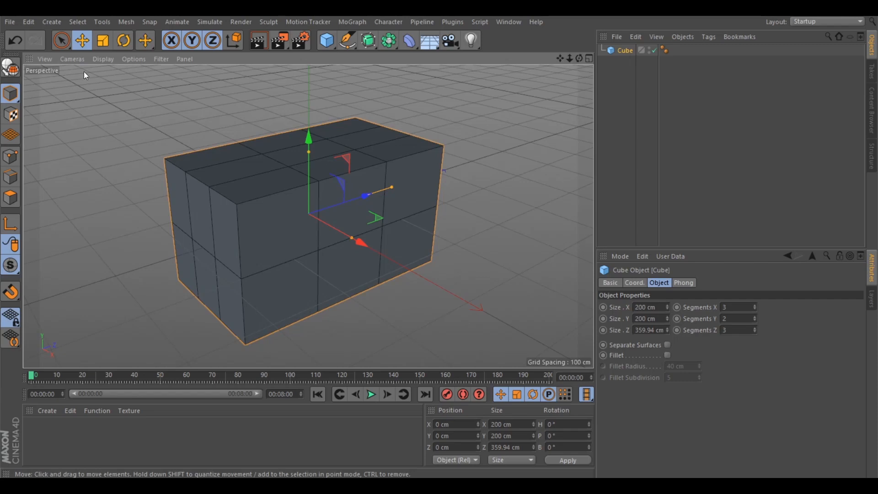
click(10, 68)
click(11, 199)
Extrude the two outer bottom polygons at the body's negative-Z end downward by about 131 cm as a pair of legs
drag(579, 63, 558, 61)
drag(560, 60, 566, 18)
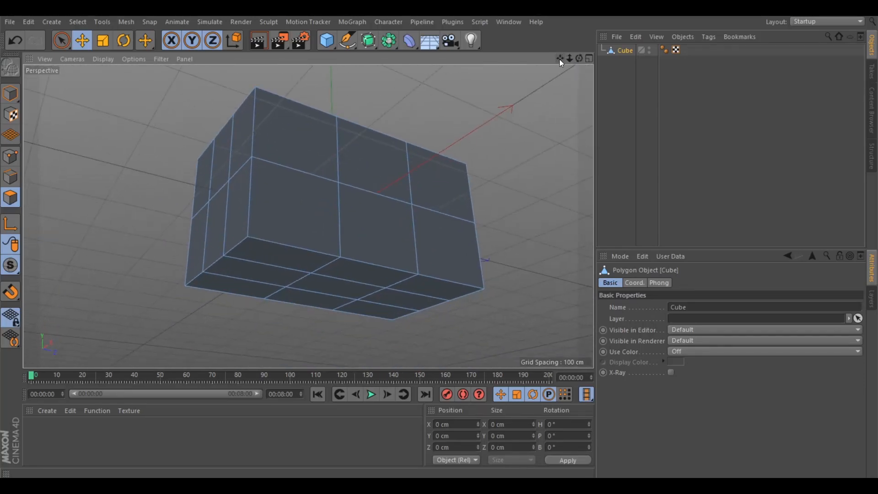
drag(577, 57, 563, 66)
click(282, 266)
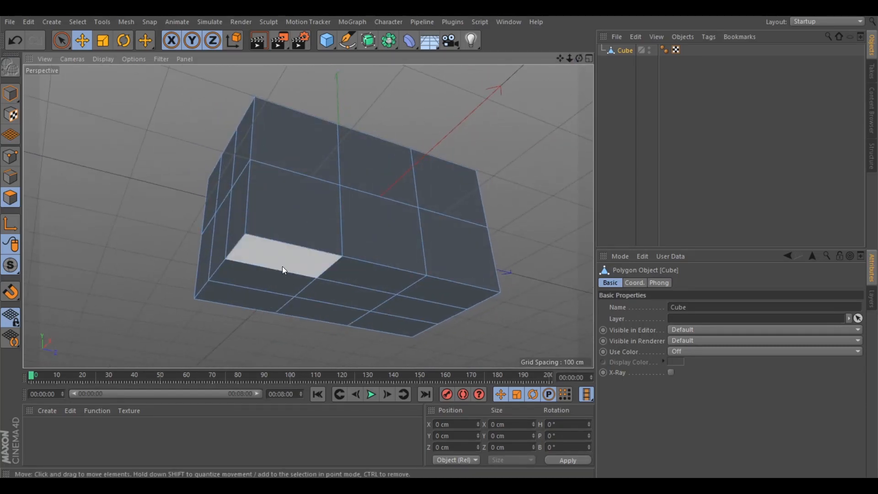
click(274, 262)
shift+click(255, 302)
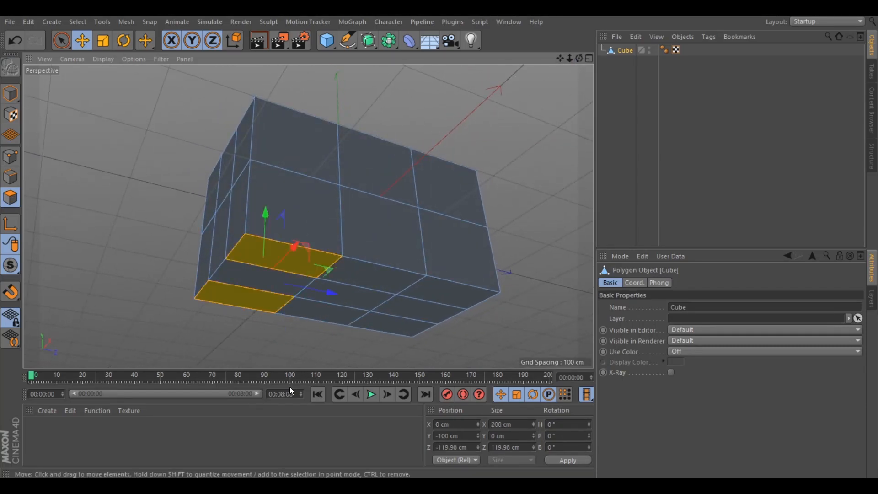
mouse_move(578, 58)
mouse_down()
mouse_move(564, 62)
mouse_move(577, 54)
mouse_move(572, 42)
mouse_move(580, 52)
mouse_move(576, 67)
mouse_move(580, 58)
mouse_up()
drag(579, 59, 574, 53)
key(d)
drag(486, 122, 534, 123)
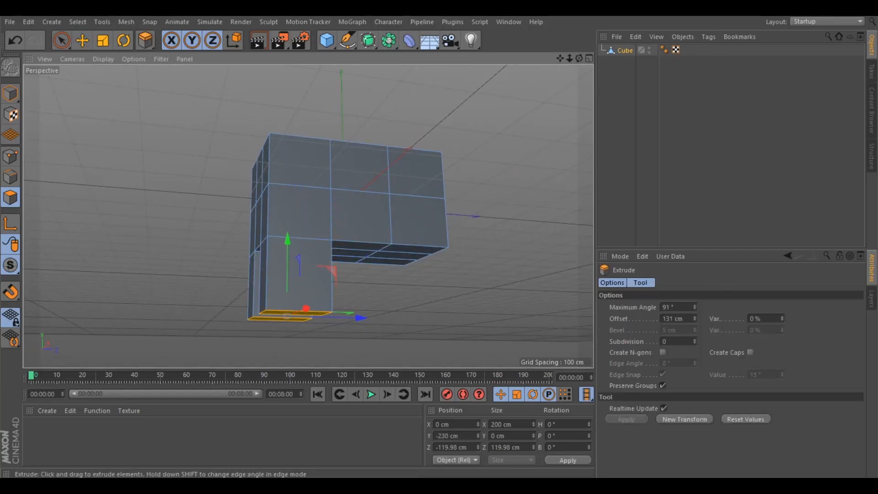
Shift the leg ends to about Z -100 cm and extrude a 116 cm lower section angled to about Z -121 cm
drag(577, 59, 577, 59)
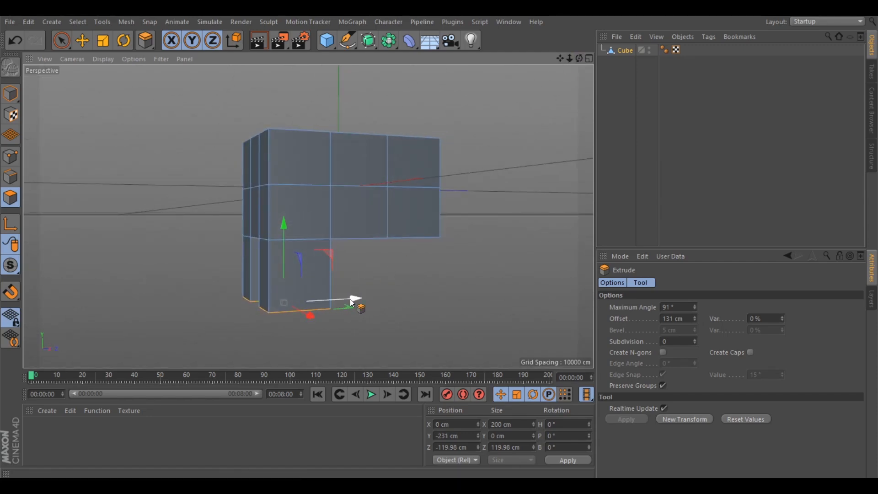
drag(358, 297, 366, 295)
drag(498, 158, 549, 158)
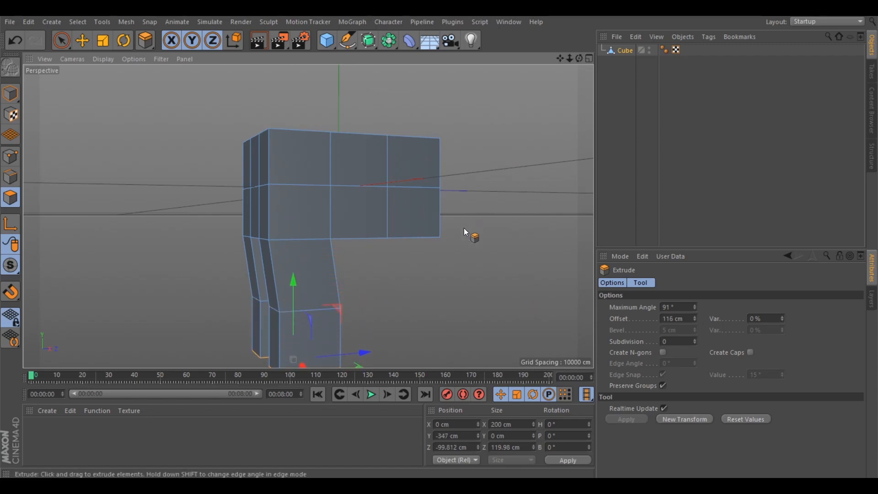
scroll(463, 228, down, 2)
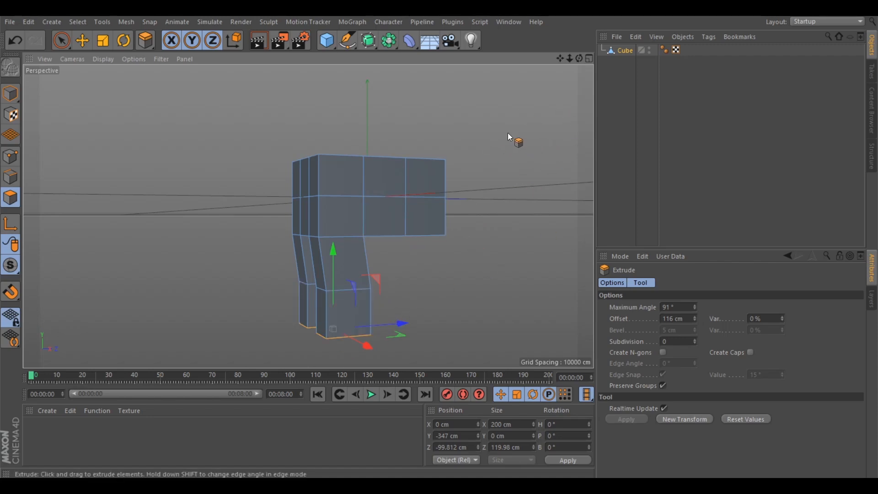
drag(404, 322, 396, 324)
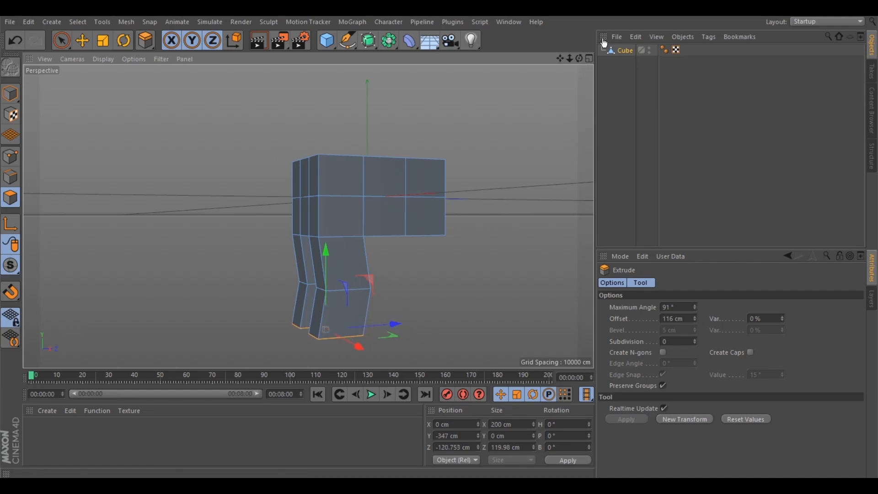
In the left view, rectangle-select the lower section of both legs and raise it to about Y -264 cm
drag(578, 58, 556, 45)
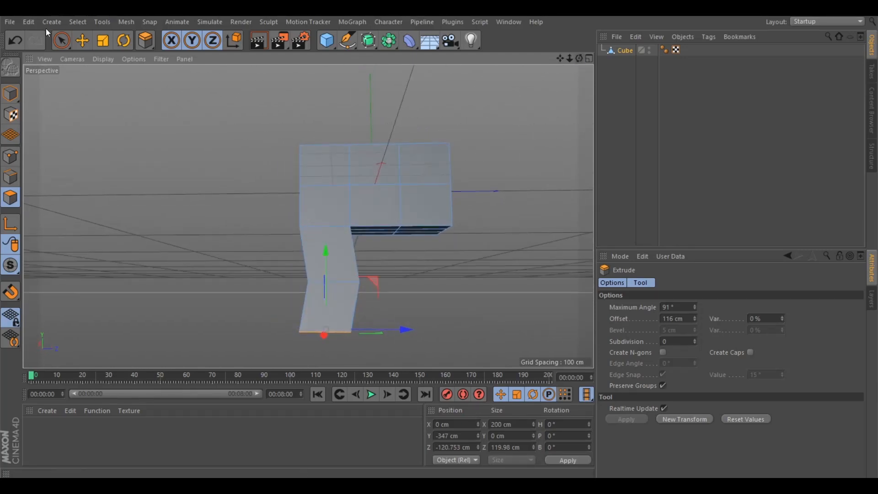
click(73, 59)
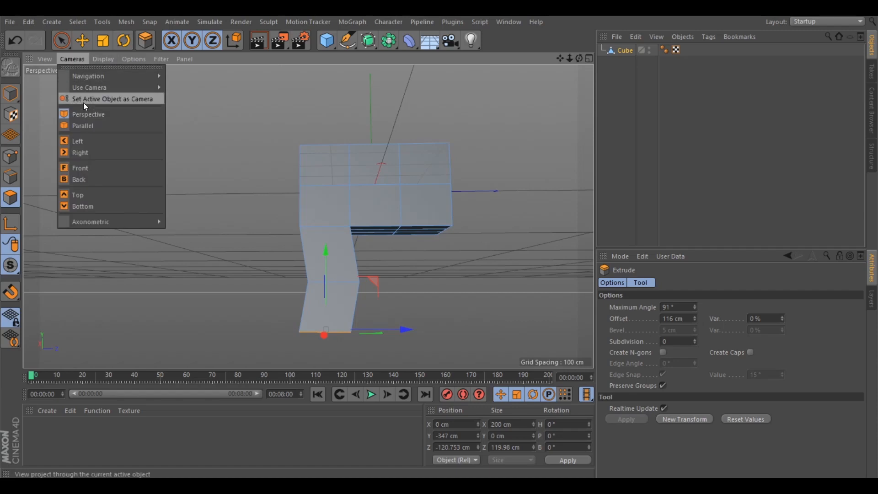
click(90, 143)
scroll(364, 232, down, 4)
drag(61, 41, 87, 76)
drag(291, 354, 455, 297)
drag(363, 225, 366, 218)
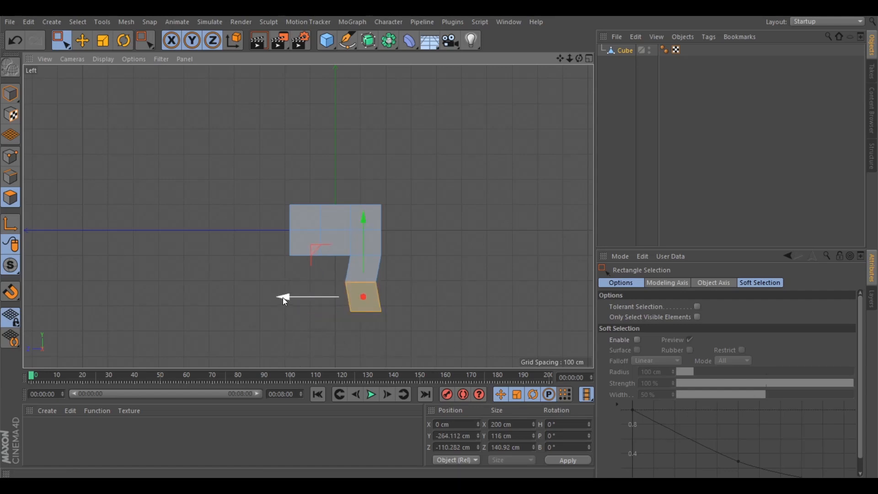
Back in perspective, extrude the two outer bottom polygons at the body's positive-Z end by about 89 cm as the second leg pair
click(73, 60)
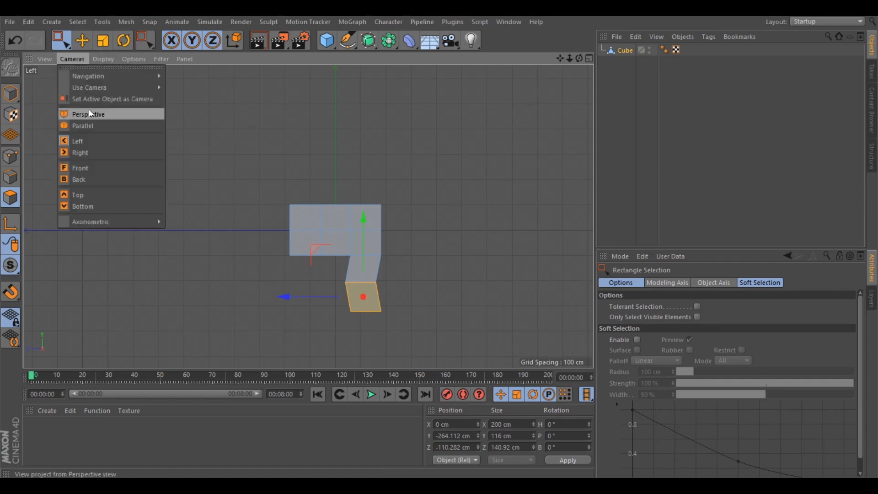
click(90, 114)
drag(560, 58, 495, 1)
drag(580, 59, 435, 216)
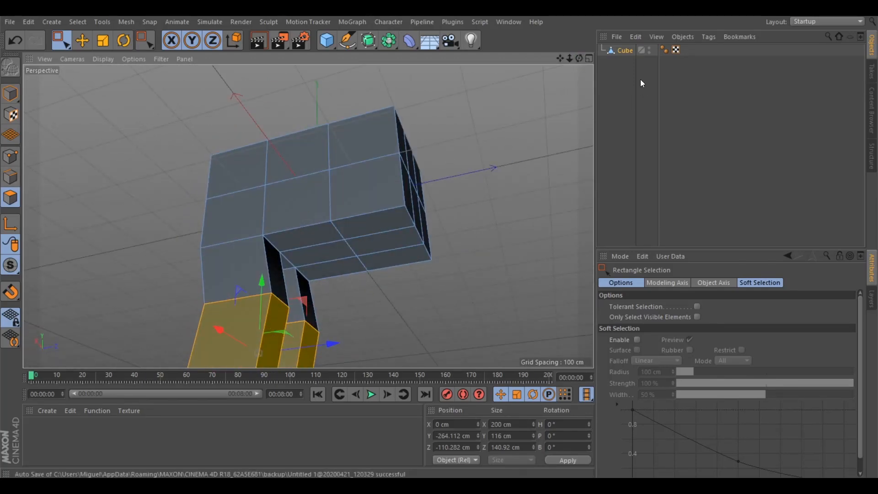
key(e)
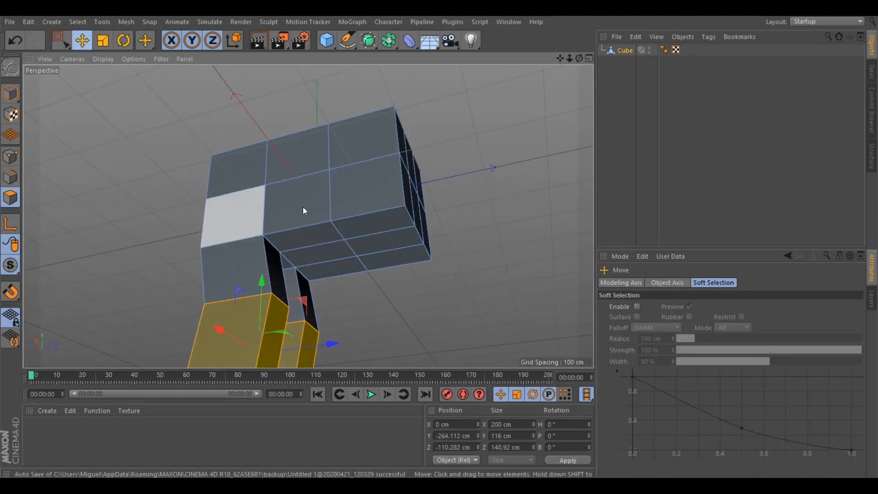
click(396, 220)
shift+click(393, 265)
drag(580, 58, 308, 216)
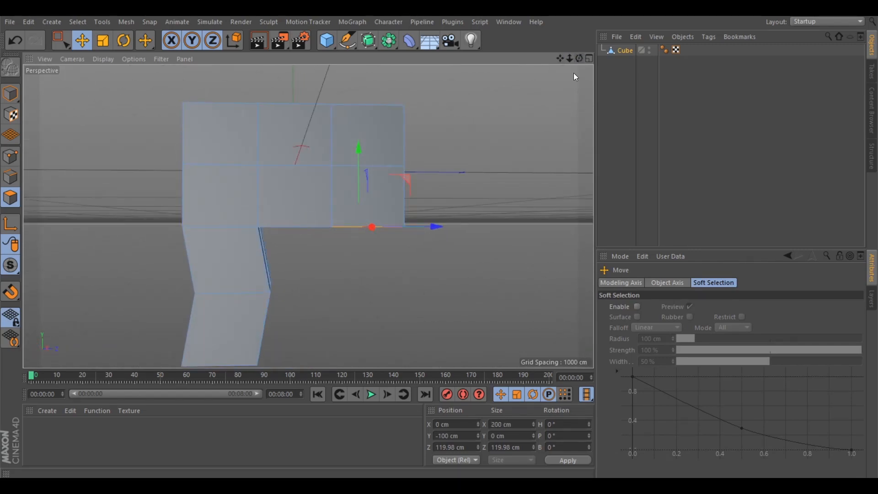
key(d)
drag(473, 128, 510, 130)
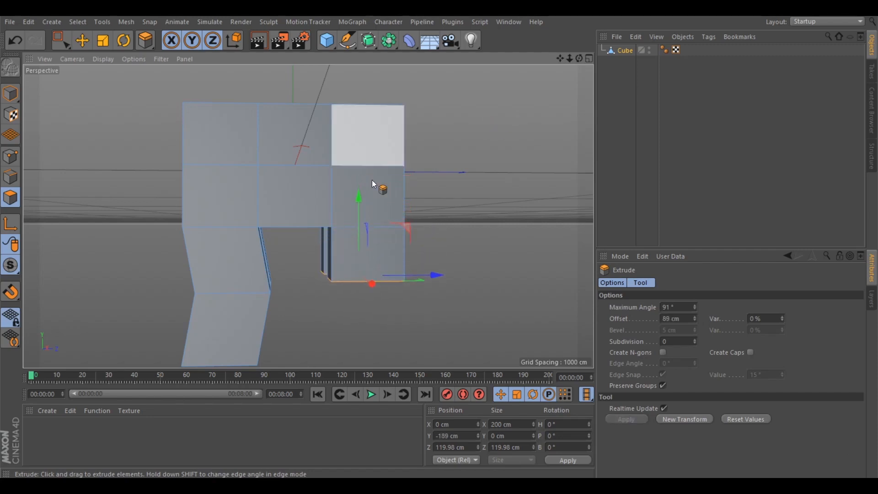
Shift the second pair's ends to about Z 101 cm, Y -183 cm and extrude a 106.5 cm section angled to about Z 118 cm
drag(430, 276, 419, 278)
drag(347, 196, 350, 193)
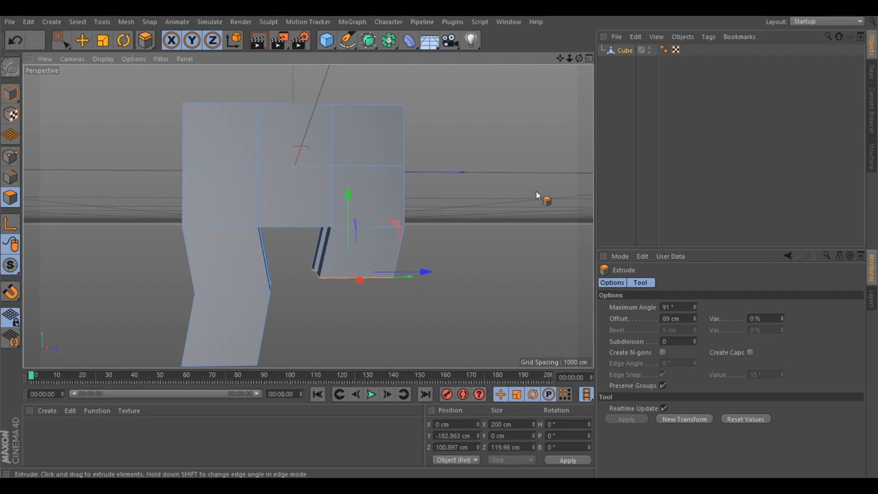
drag(492, 167, 551, 168)
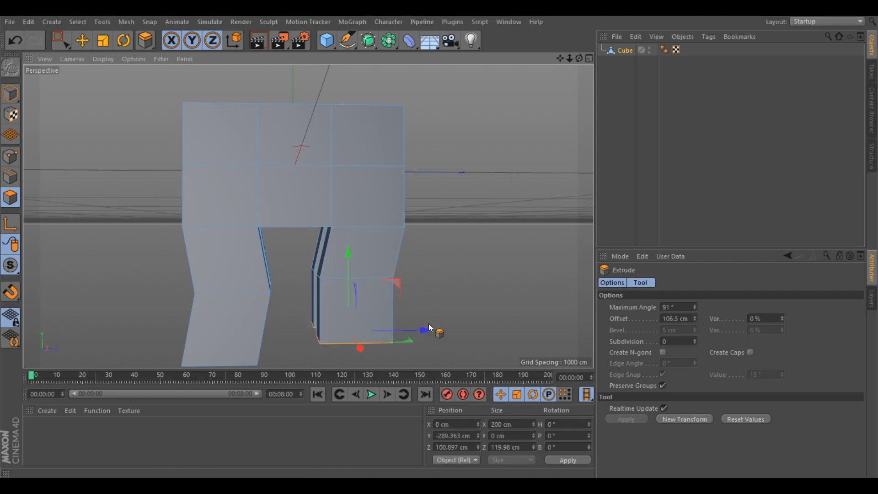
drag(429, 328, 448, 325)
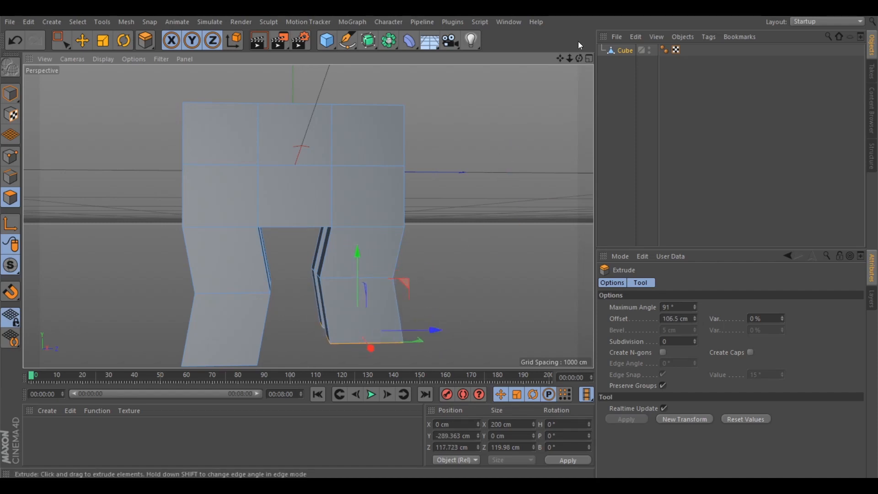
drag(561, 58, 571, 20)
drag(495, 166, 534, 166)
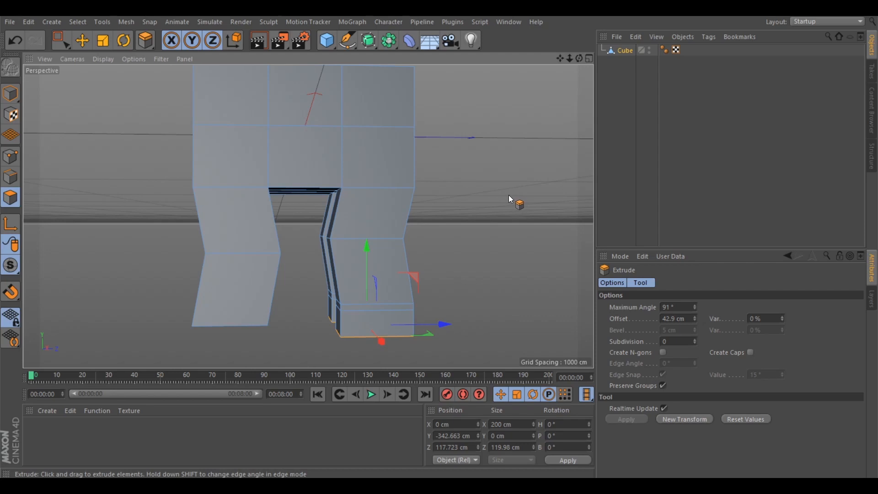
key(ctrl+z)
key(ctrl+z)
Extrude the ends of the second leg pair by about 48.6 cm and shift them to about Z 106 cm
mouse_move(506, 138)
mouse_down()
mouse_move(529, 138)
mouse_move(515, 138)
mouse_up()
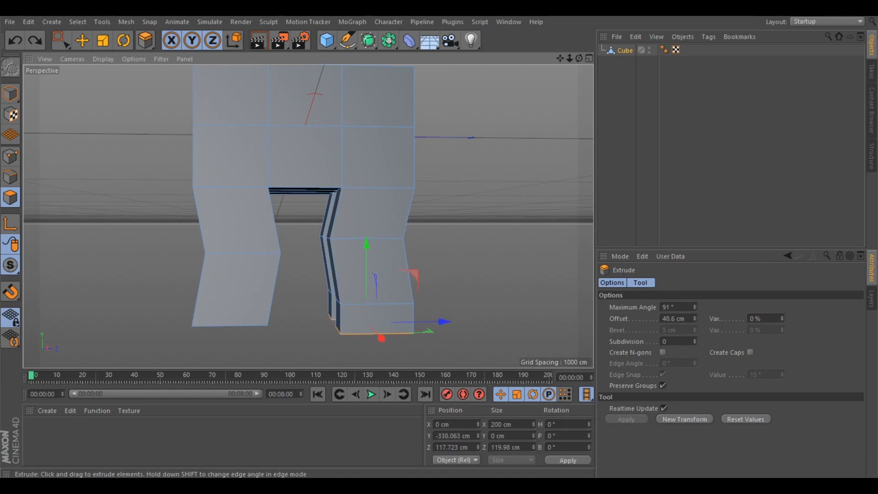
drag(442, 324, 435, 322)
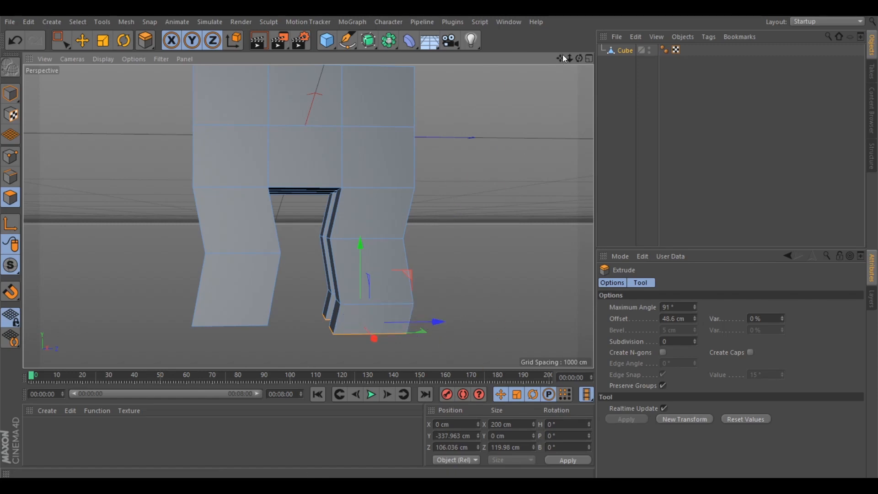
In the left view, lower the negative-Z legs' bottom section slightly and raise the positive-Z foot section to about Y -311 cm to level the feet
drag(579, 58, 517, 60)
drag(309, 216, 580, 57)
click(74, 58)
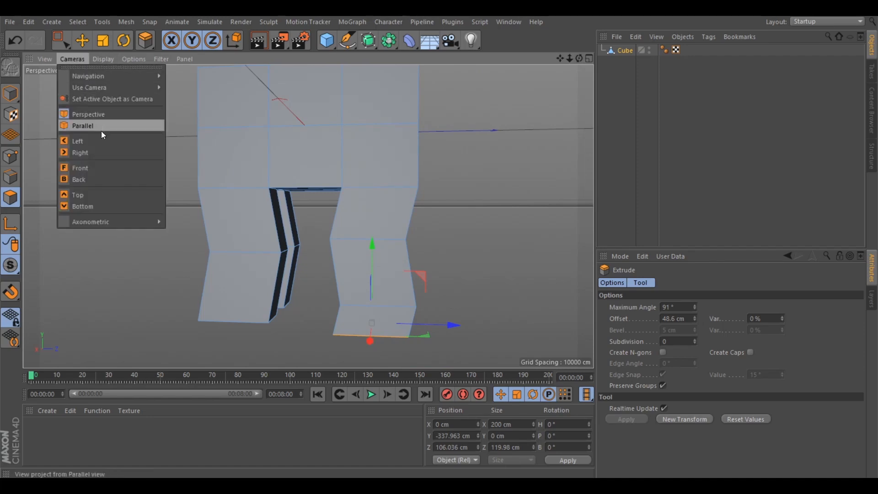
click(103, 144)
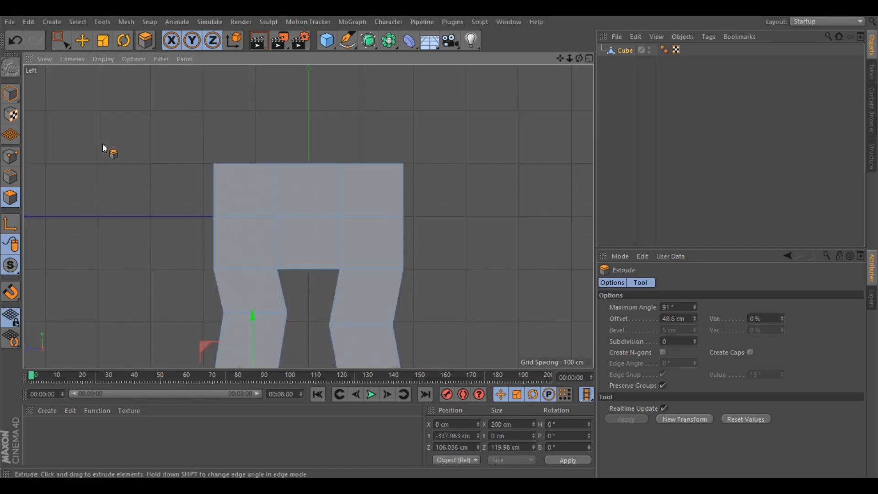
drag(559, 58, 306, 208)
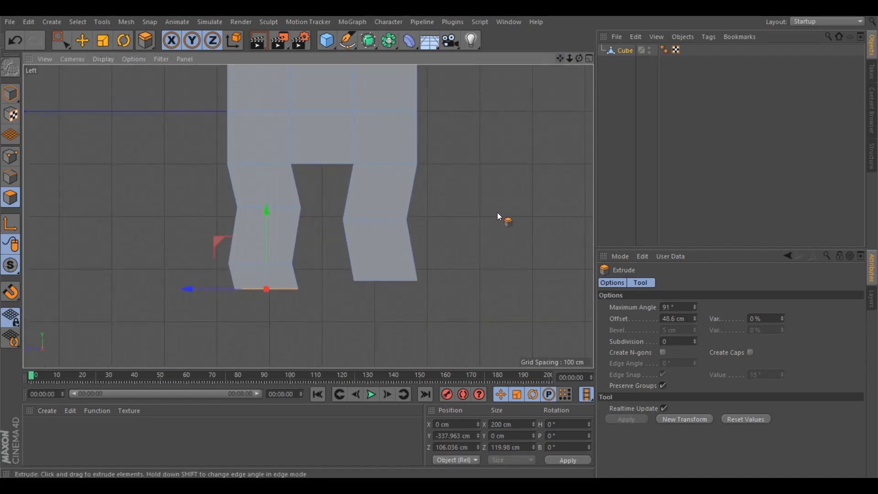
scroll(306, 280, up, 2)
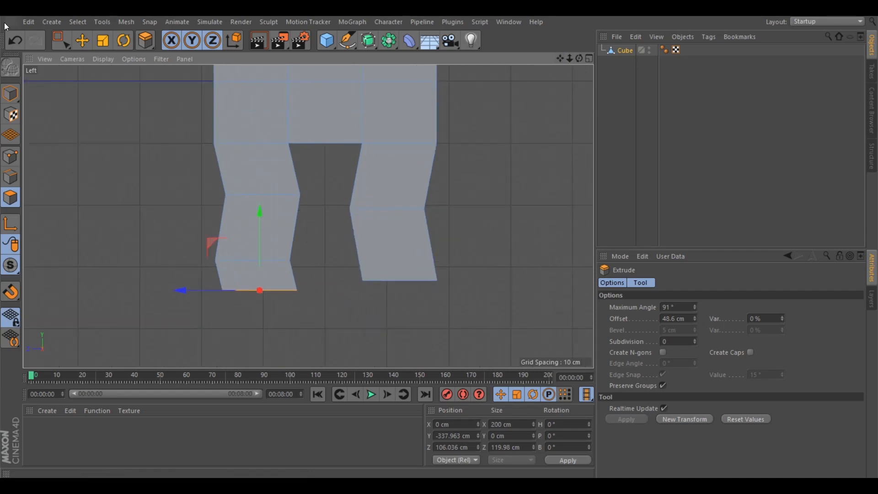
click(60, 40)
drag(328, 314, 502, 187)
drag(395, 172, 396, 174)
drag(173, 237, 310, 314)
mouse_move(259, 202)
mouse_down()
mouse_move(262, 190)
mouse_move(263, 198)
mouse_up()
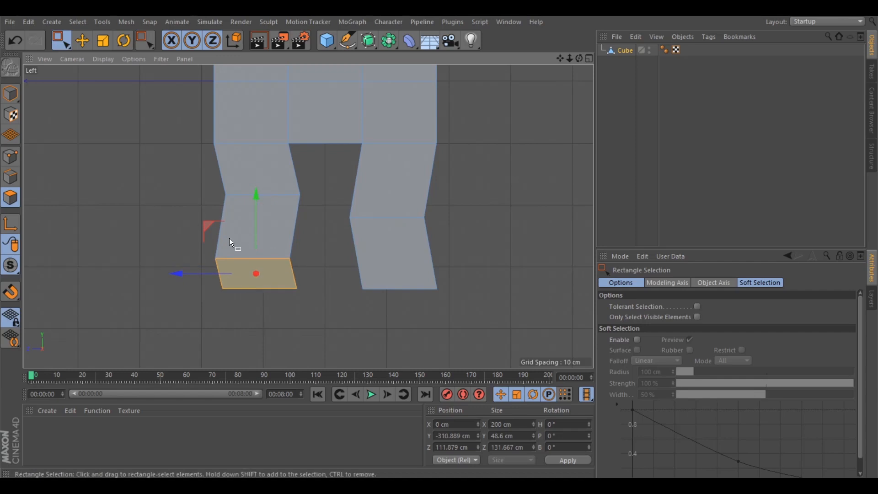
In edge mode, rectangle-select the lower joint edges of the positive-Z legs and raise them to about Y -262 cm
click(11, 176)
drag(182, 233, 343, 269)
drag(251, 177, 264, 161)
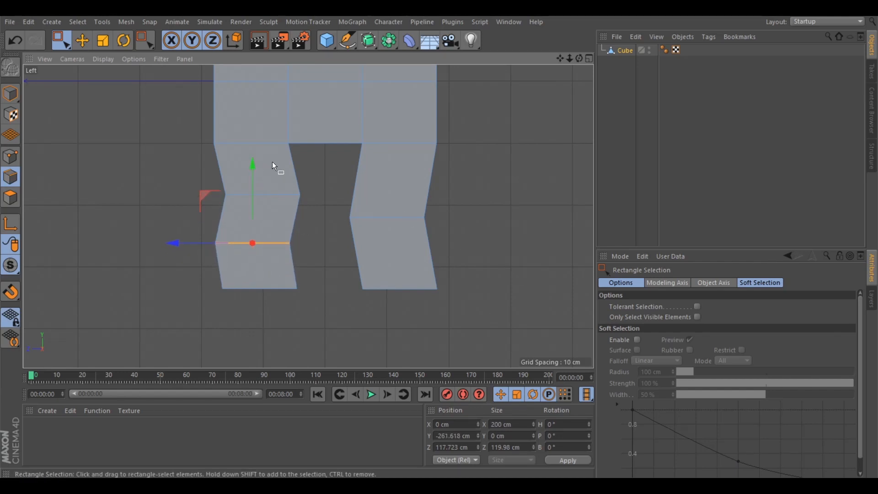
Raise the knee edges of the positive-Z legs slightly and their top edges to about Y -90 cm
drag(186, 169, 346, 216)
drag(261, 125, 264, 116)
drag(159, 111, 306, 161)
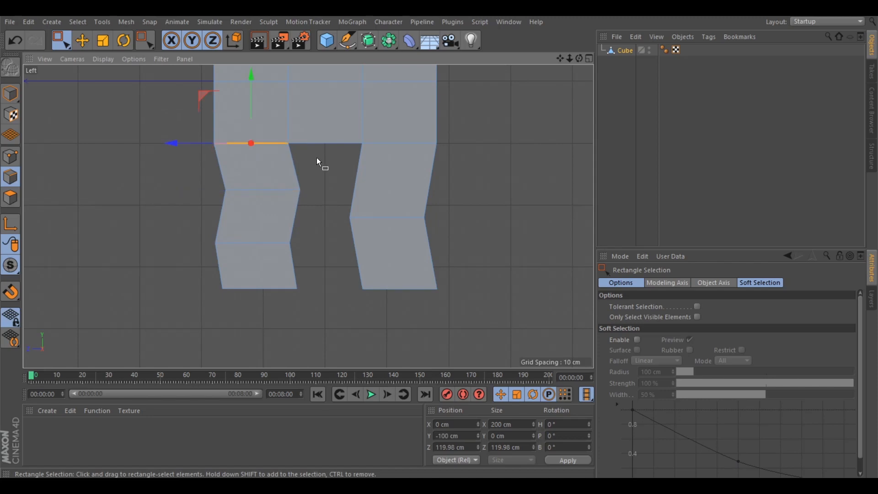
drag(251, 79, 256, 70)
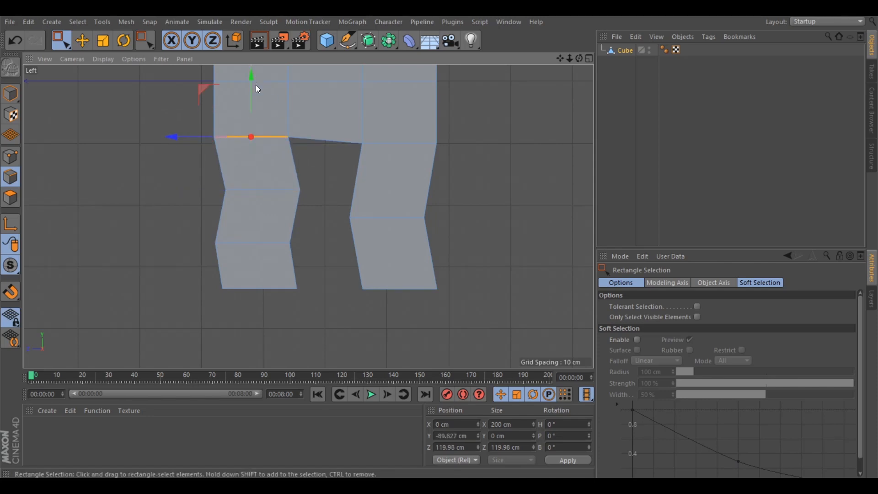
In perspective, select the positive-Z faces of all four legs' lower two sections and shift them to about Z -5 cm to slim the legs
click(72, 59)
click(90, 111)
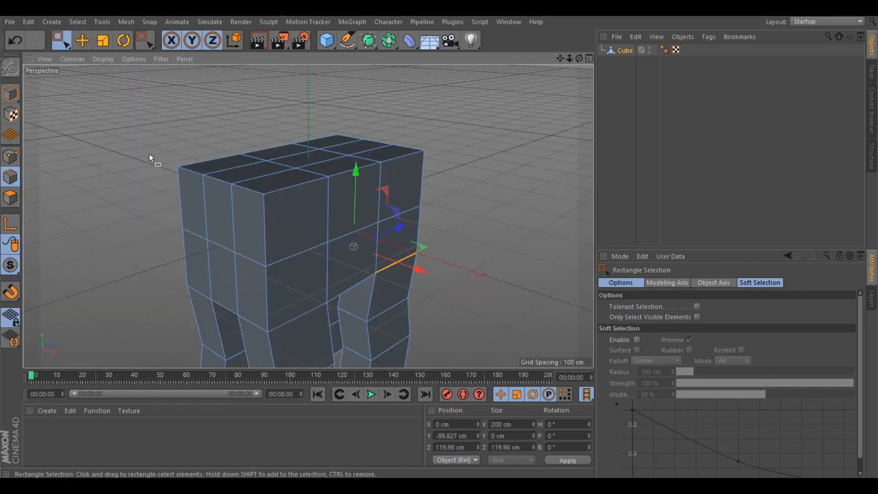
drag(559, 58, 506, 10)
drag(578, 59, 524, 13)
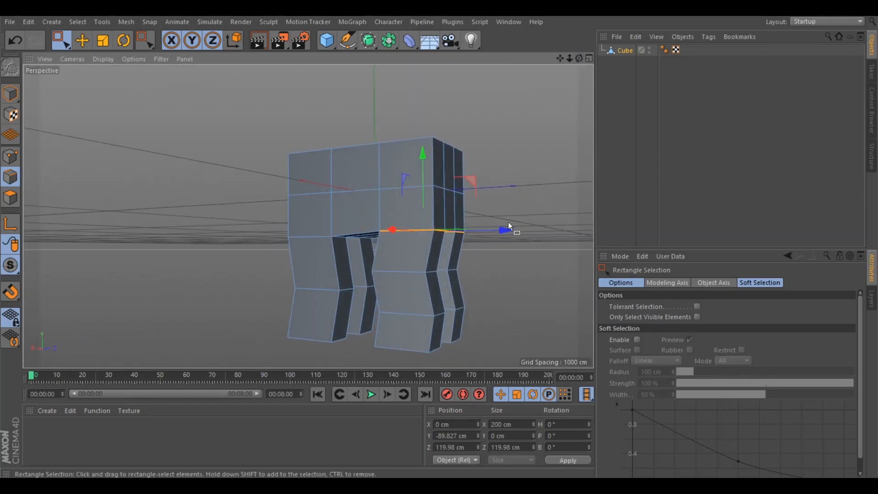
click(11, 197)
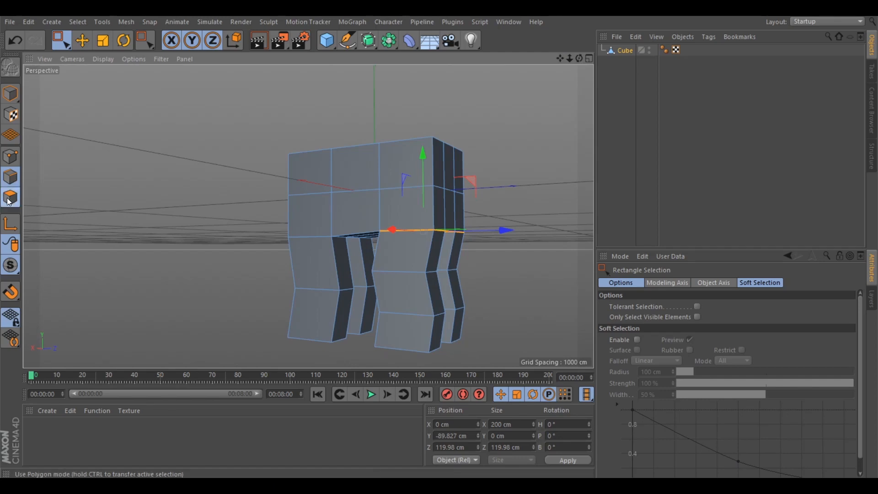
key(e)
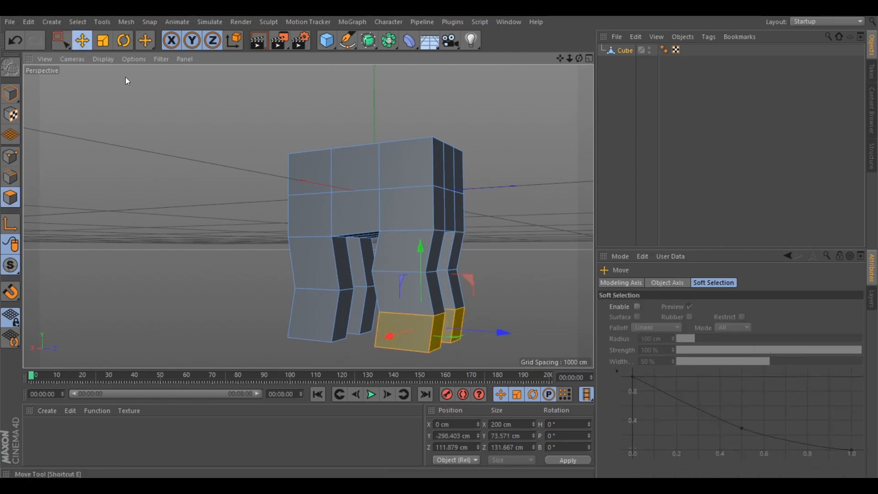
click(344, 271)
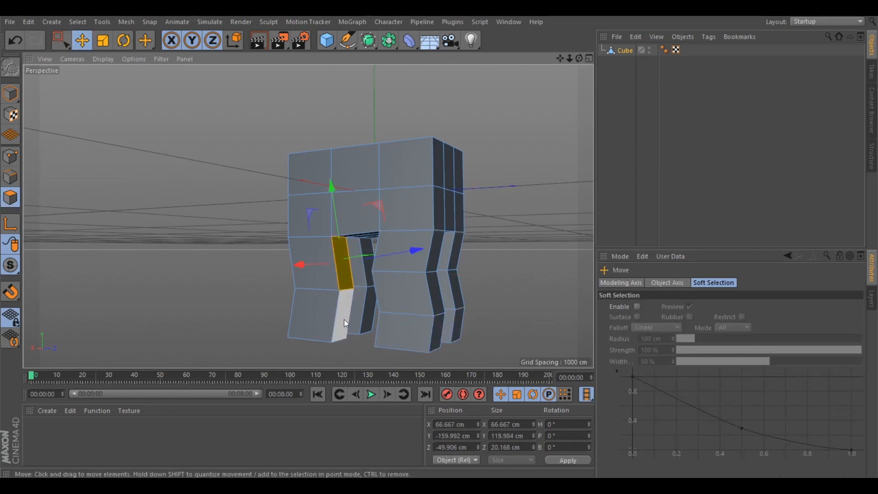
shift+click(343, 320)
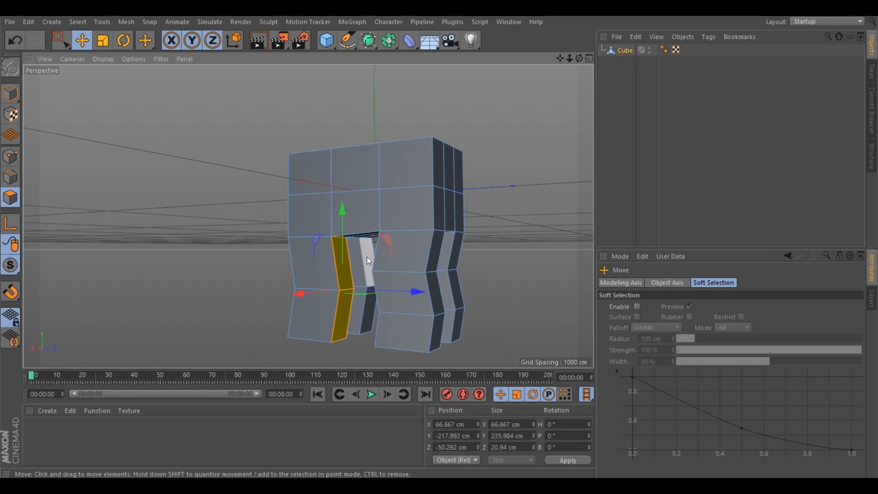
shift+click(363, 262)
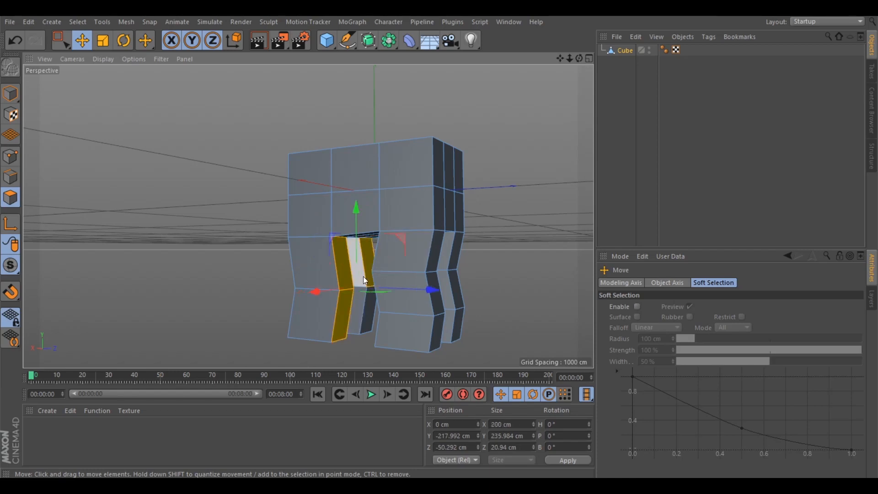
shift+click(368, 314)
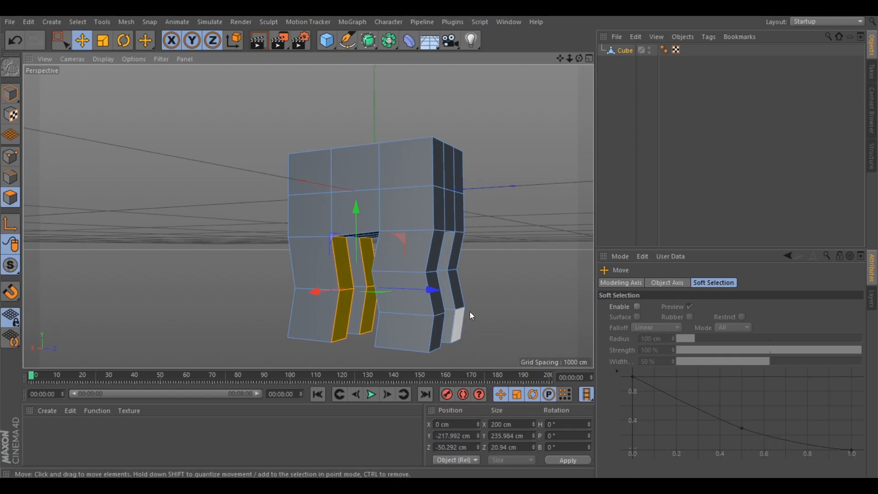
shift+click(438, 301)
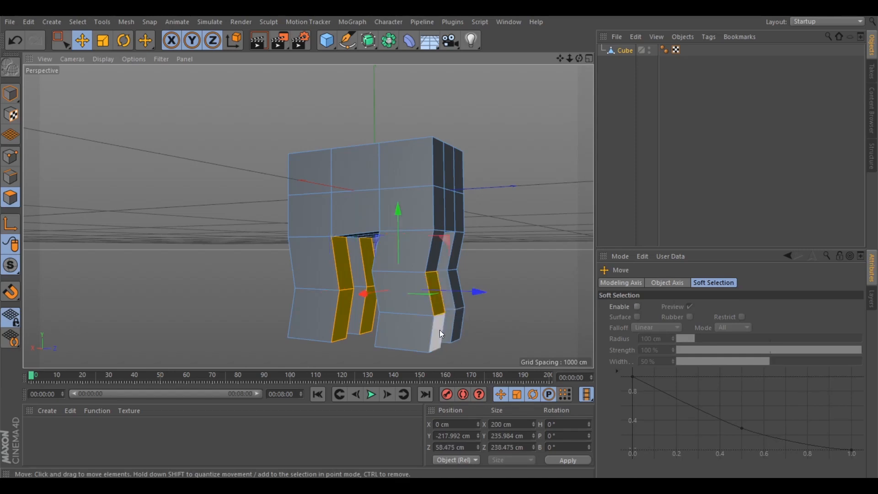
shift+click(439, 330)
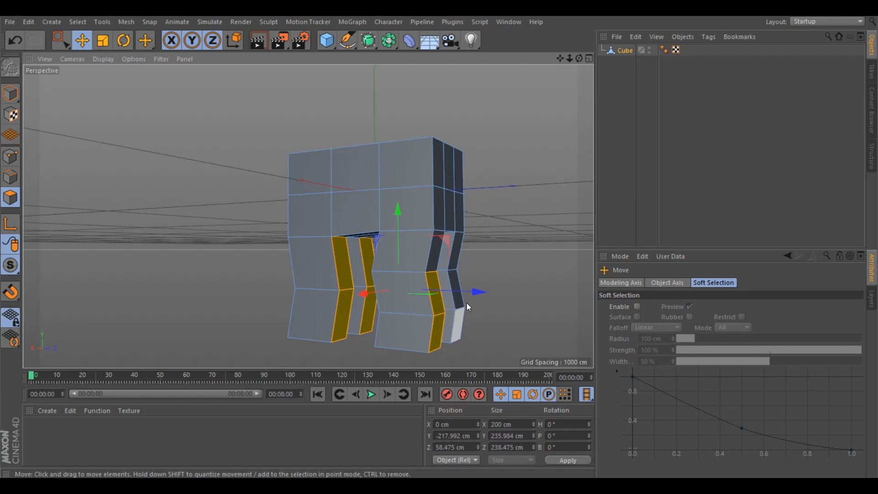
shift+click(454, 277)
shift+click(459, 330)
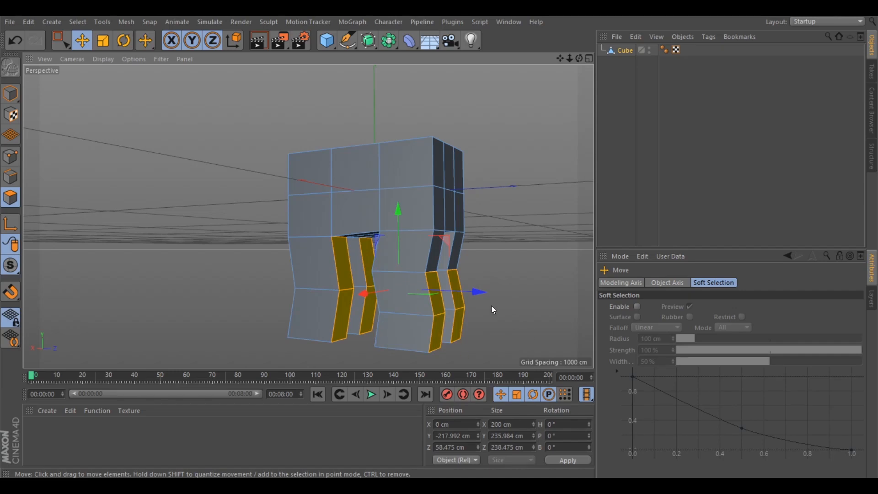
drag(475, 293, 449, 294)
Extrude the middle top polygon at the body's negative-Z end upward by 170 cm as the neck
drag(579, 58, 537, 78)
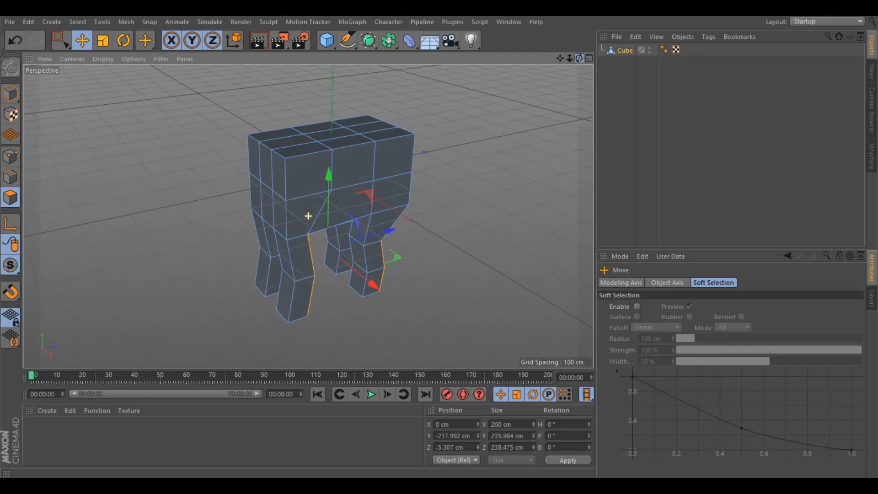
click(284, 142)
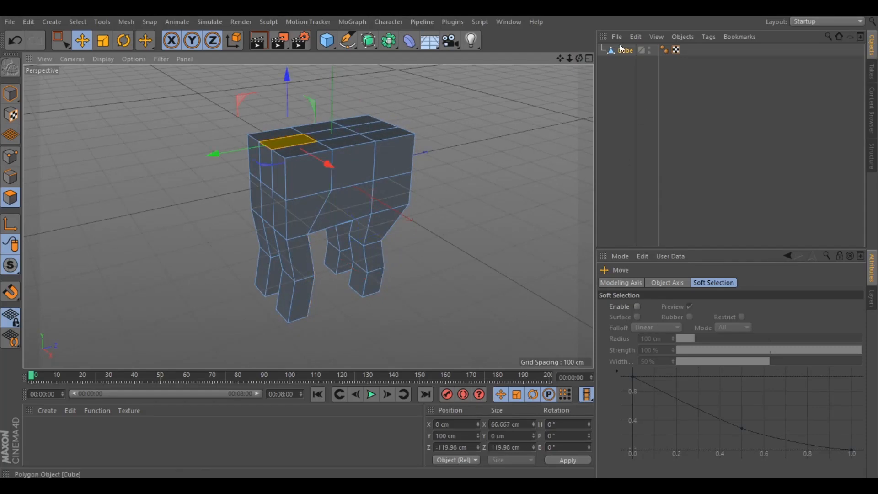
drag(560, 59, 538, 86)
drag(580, 58, 548, 118)
key(d)
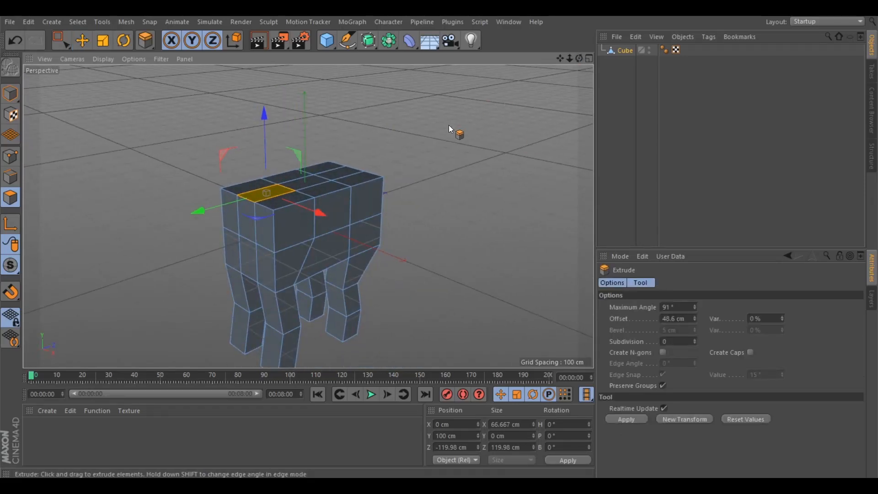
drag(266, 193, 264, 120)
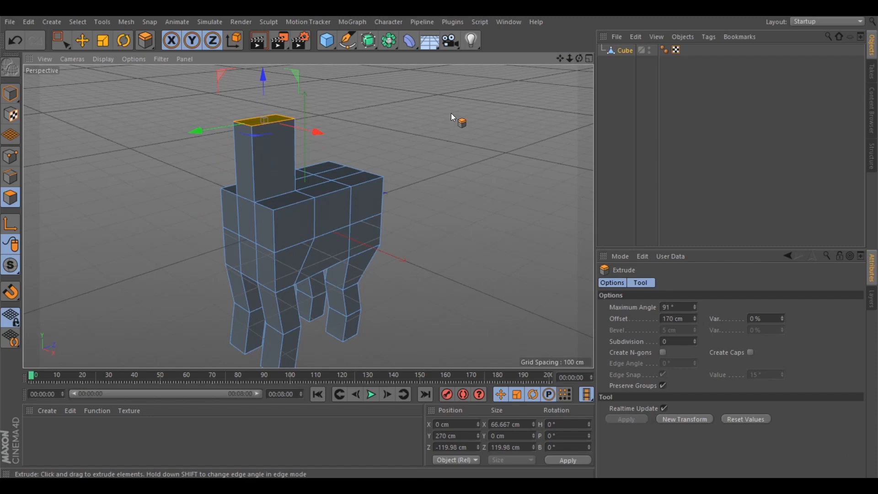
Shift the neck's end to about Z -190 cm, Y 237 cm and scale it down to about 49.7 by 89.4 cm
drag(206, 130, 182, 148)
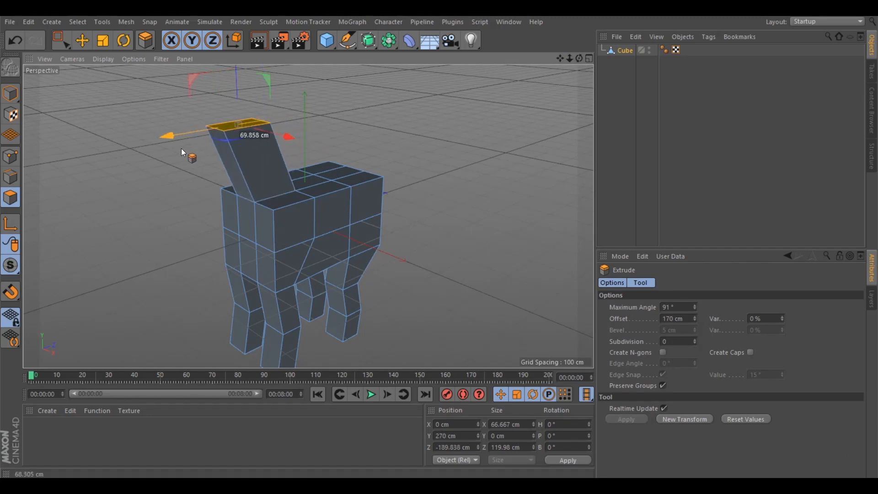
drag(239, 79, 240, 96)
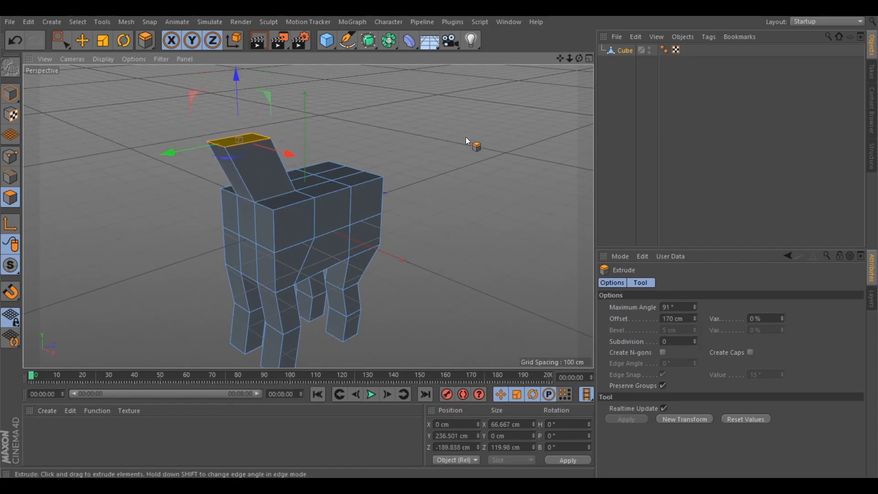
drag(578, 58, 443, 139)
key(t)
drag(579, 59, 549, 50)
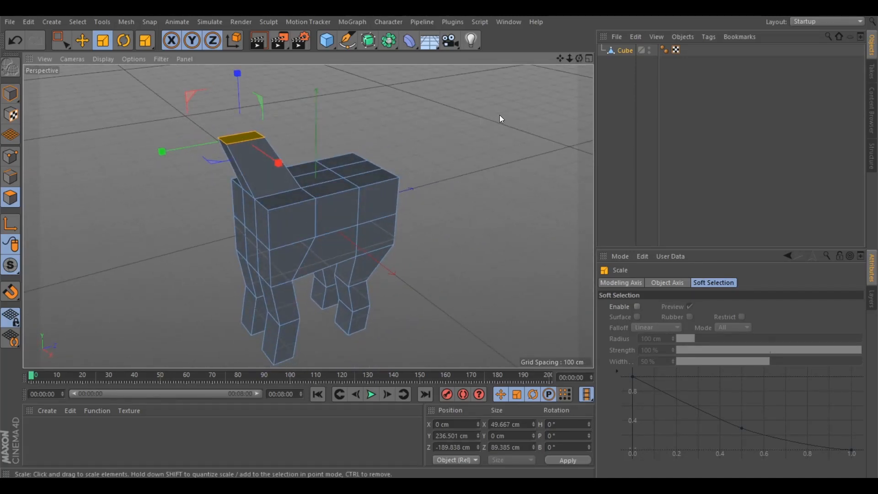
Use Extrude Inner with a -34 cm offset to widen the neck's end polygon outward as the head base
key(d)
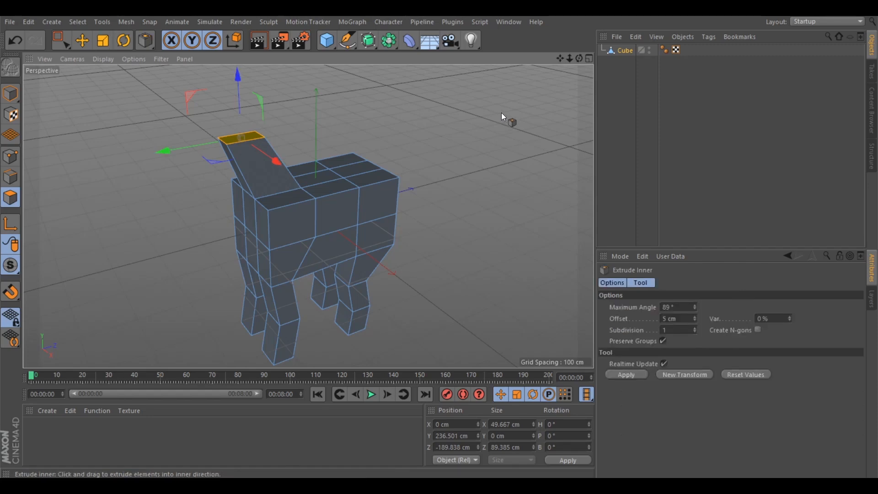
right_click(501, 112)
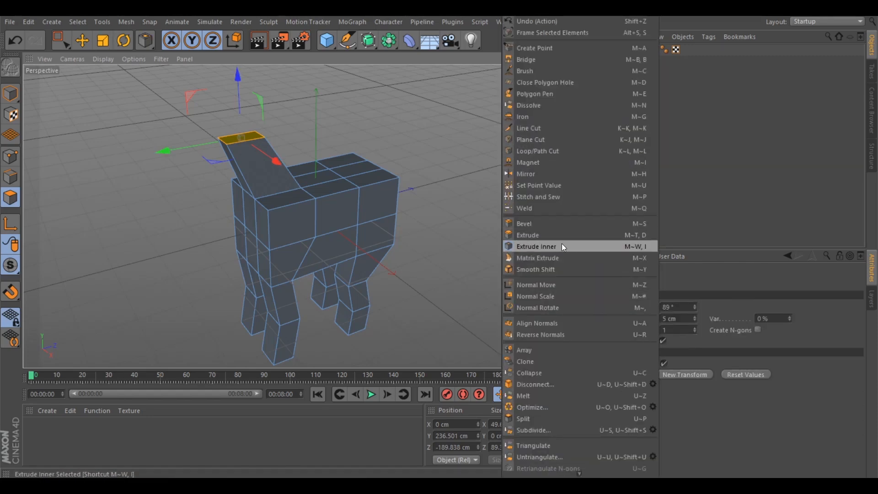
click(581, 245)
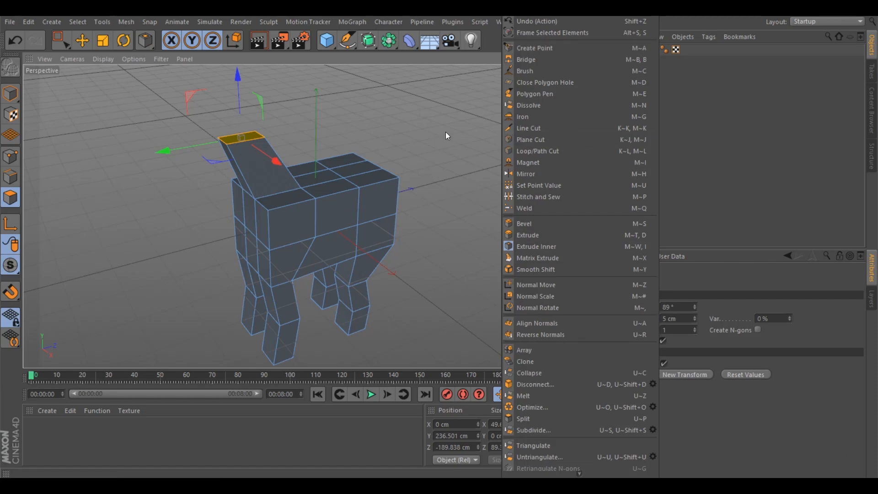
drag(448, 133, 420, 134)
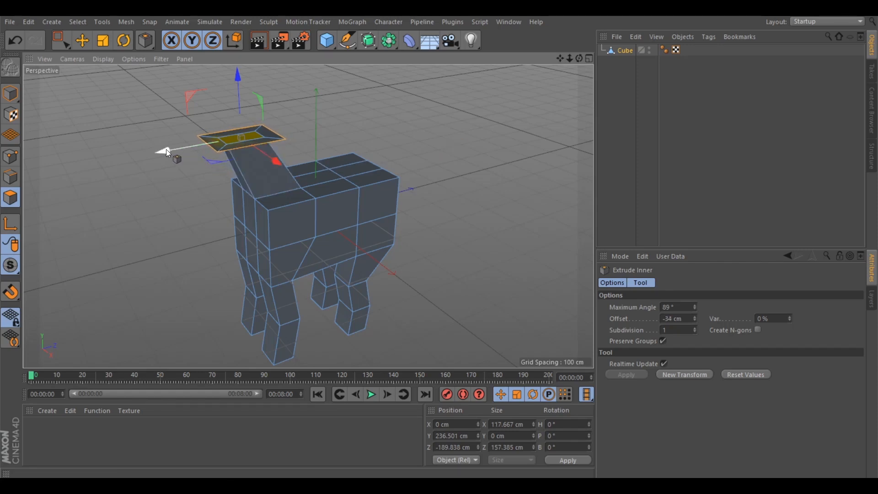
Move the widened head base polygon forward to about Z -214 cm, raise it to about Y 238 cm and deselect it
key(e)
drag(164, 152, 157, 152)
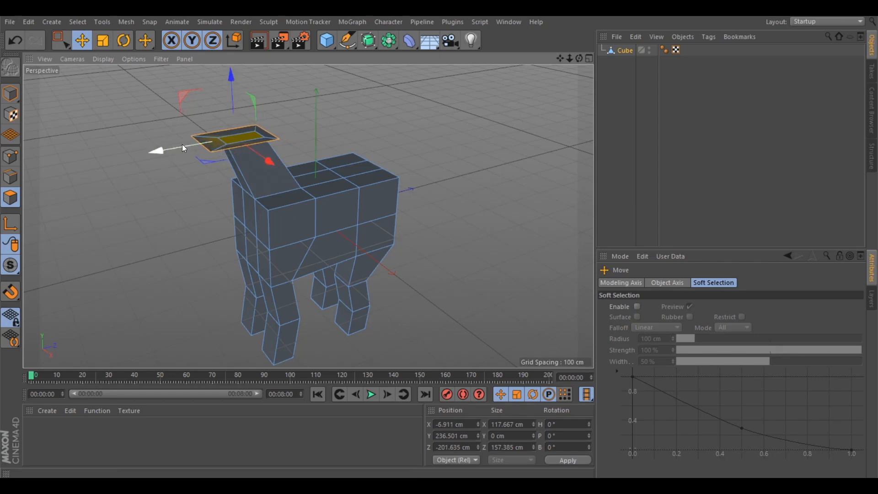
key(ctrl+z)
drag(174, 149, 165, 151)
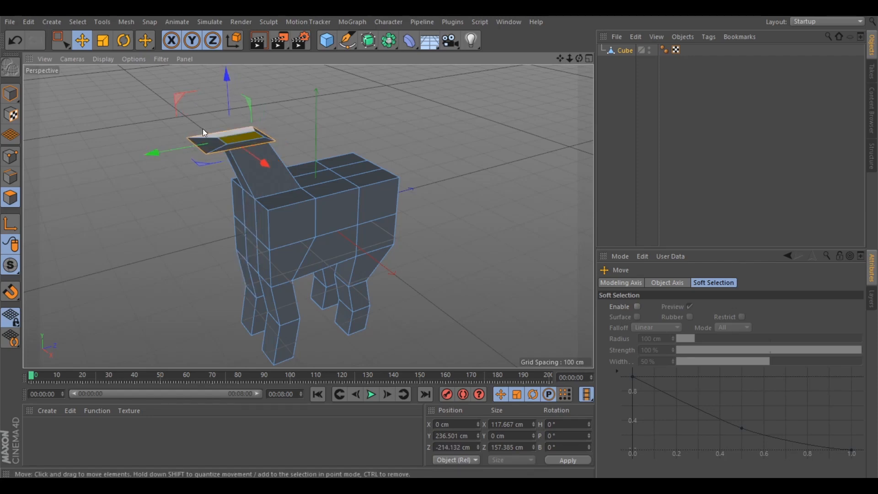
scroll(203, 129, up, 5)
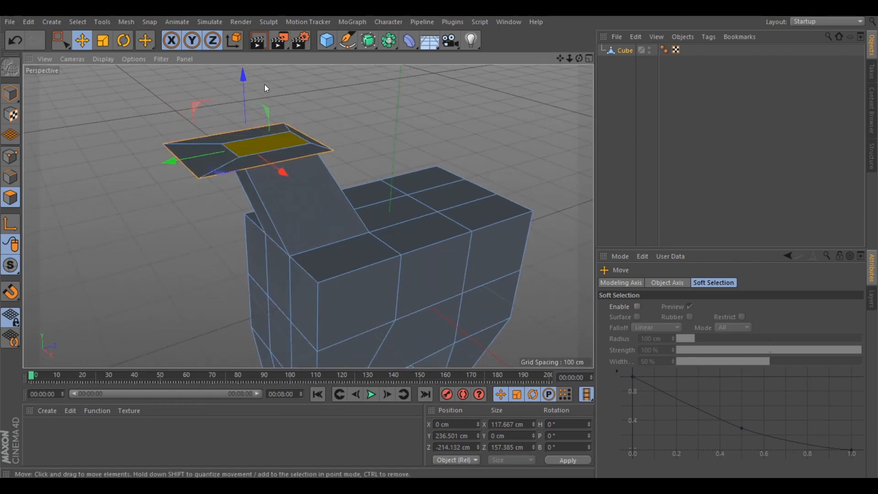
drag(246, 75, 245, 73)
scroll(469, 152, down, 2)
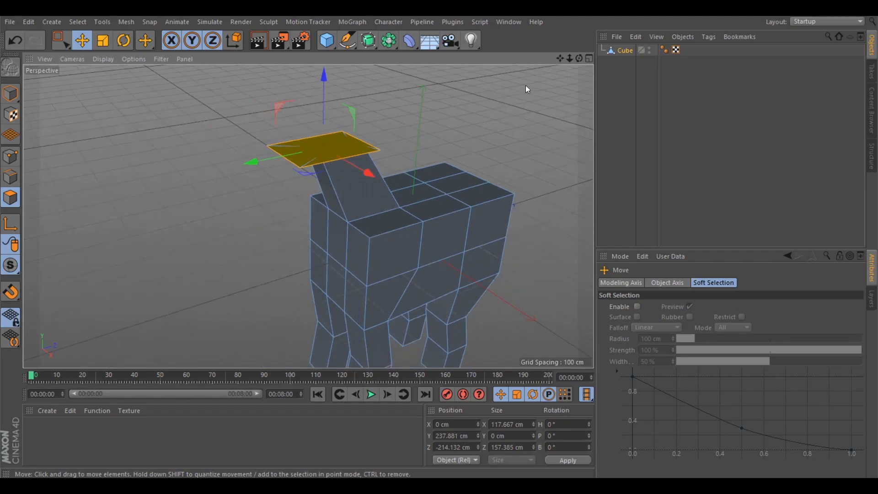
click(466, 74)
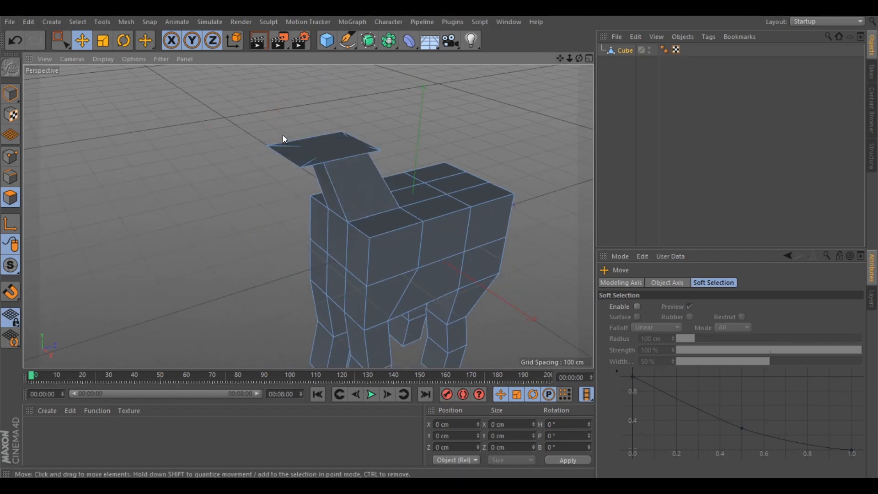
Extrude the widened polygon on top of the neck upward by 80.9 cm to form the head block
click(303, 146)
drag(563, 59, 544, 92)
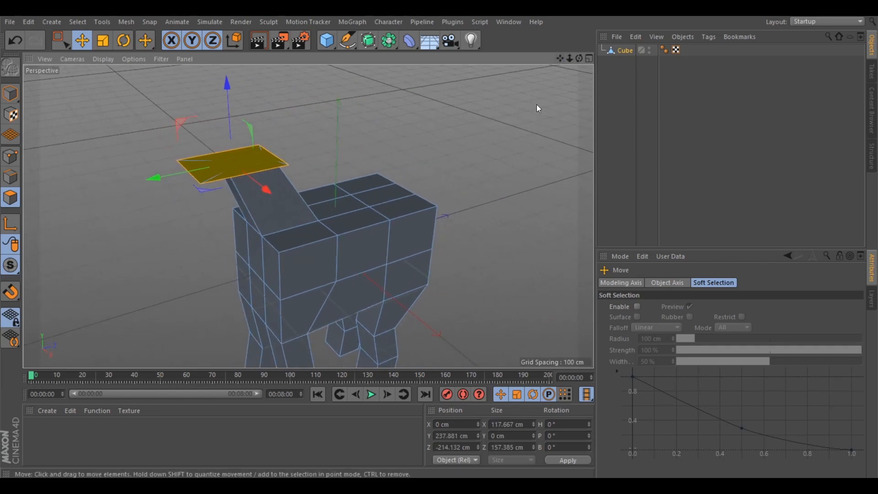
key(d)
drag(490, 125, 673, 124)
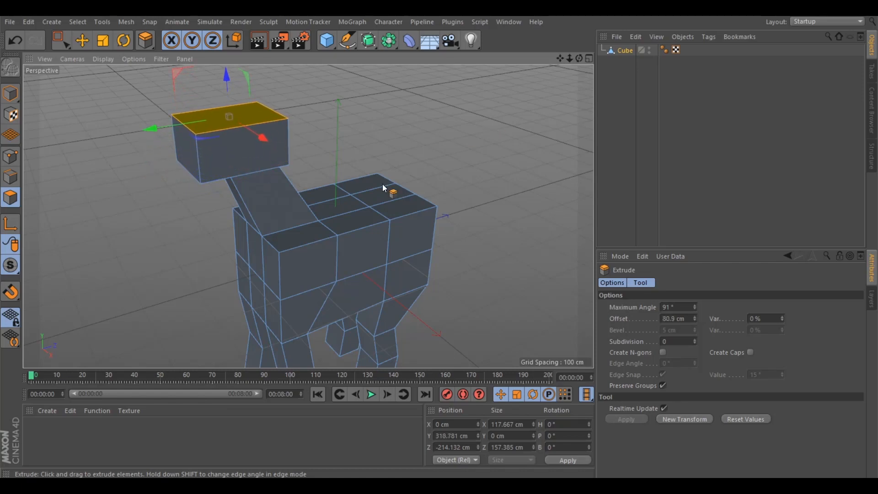
Move the head's front polygon forward to about Z -332 cm and scale it down to about 90.8 by 62.5 cm
click(82, 40)
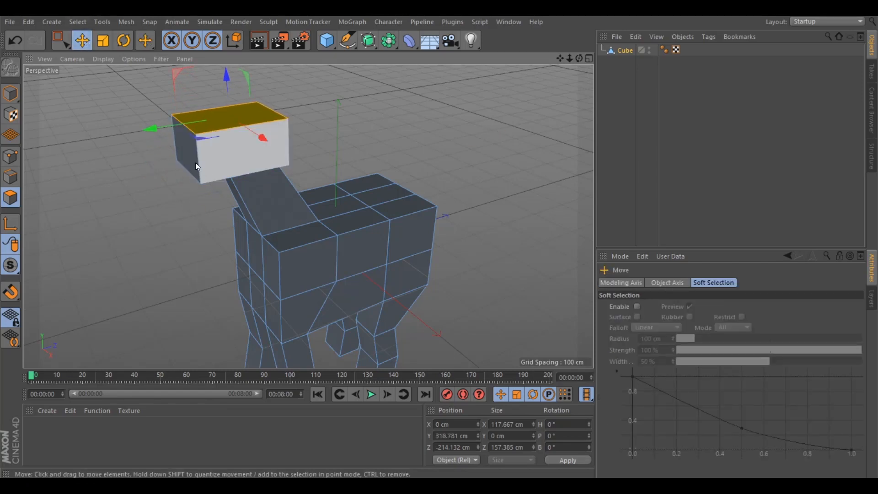
click(191, 157)
drag(120, 161, 94, 171)
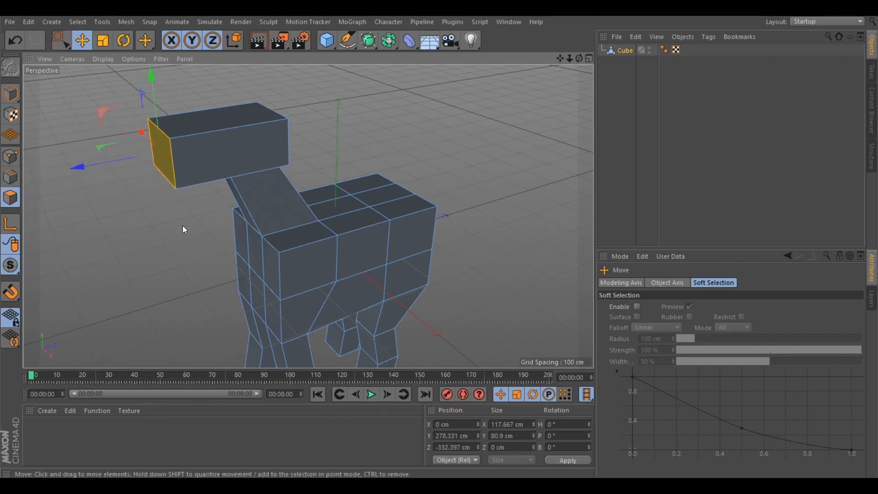
key(t)
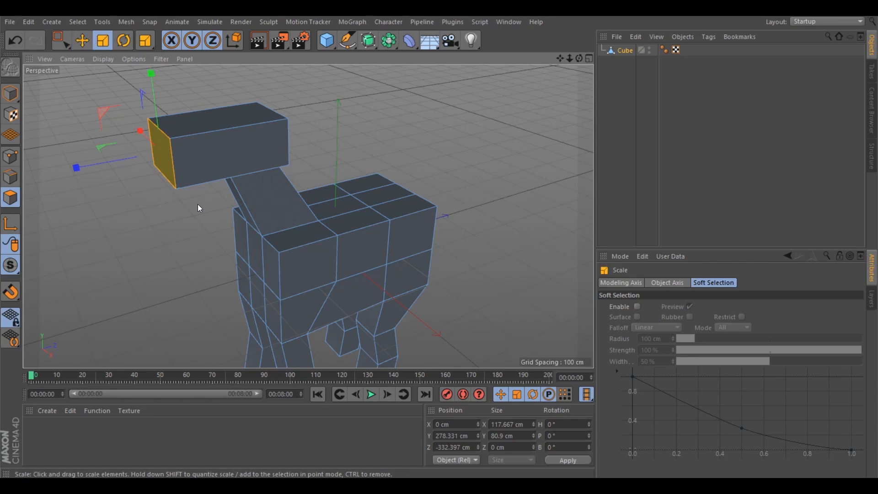
drag(161, 233, 82, 301)
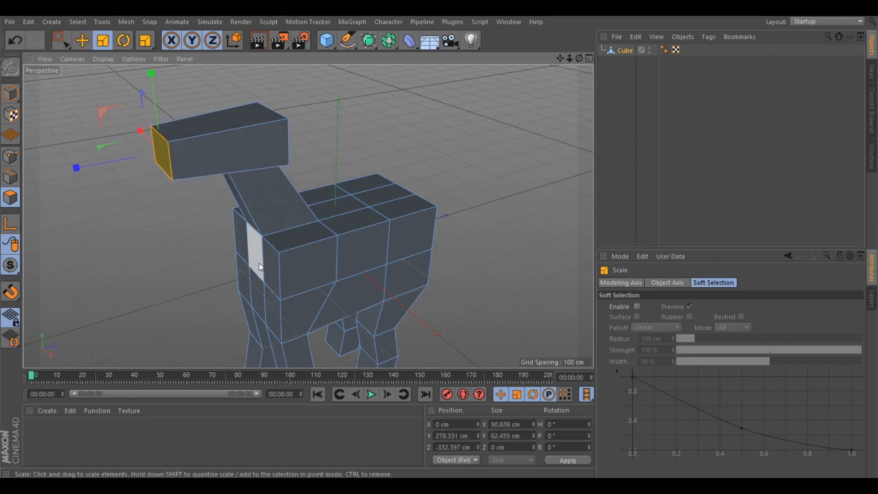
In the left view, select all polygons of the head and rotate them so the snout tilts downward
click(72, 59)
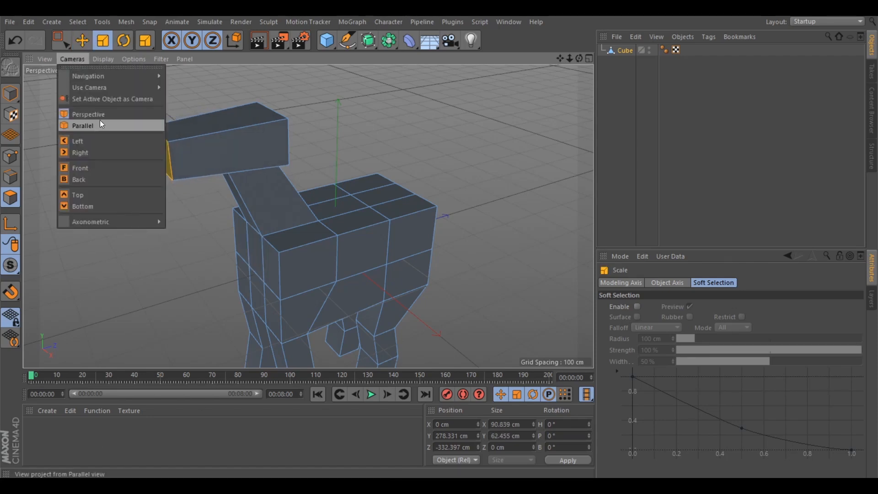
click(98, 141)
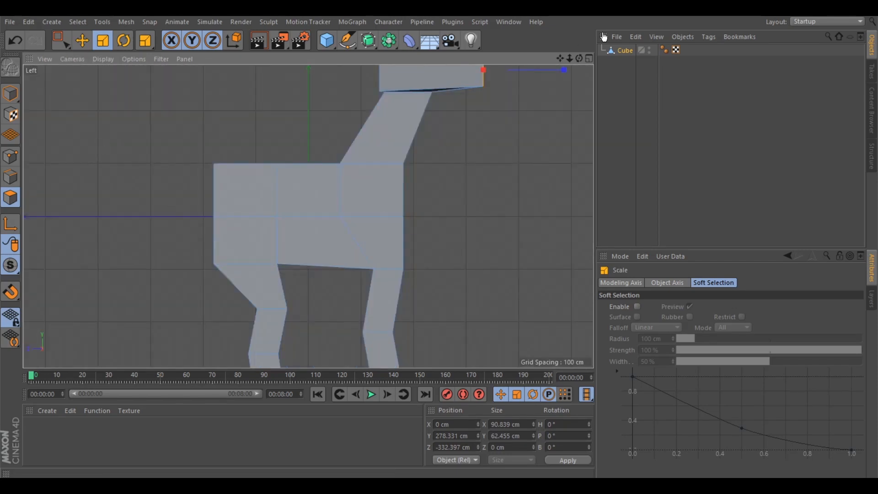
drag(560, 58, 470, 122)
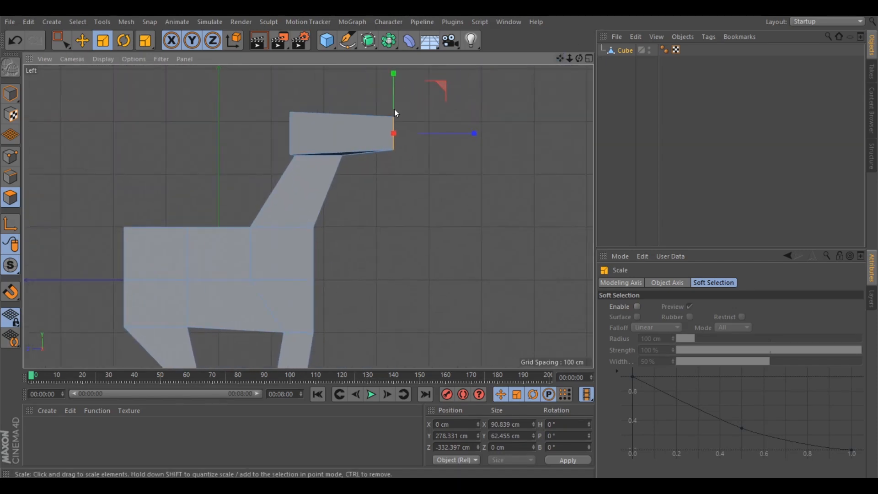
click(55, 36)
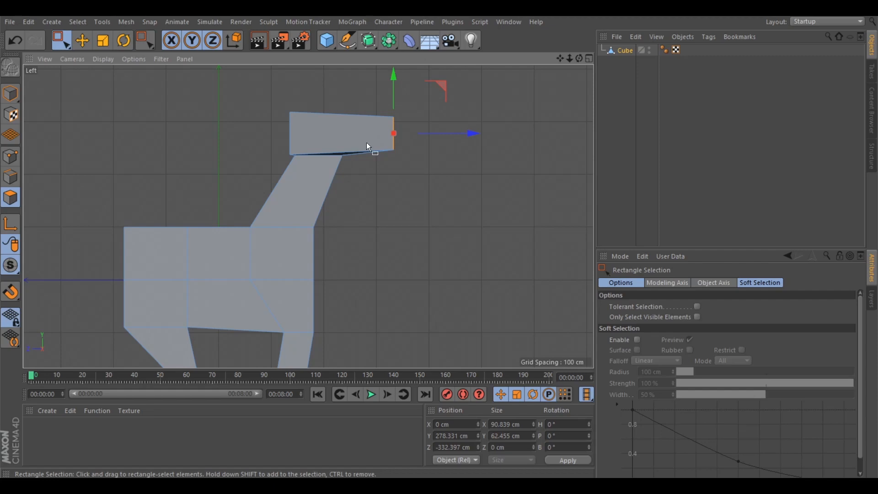
drag(262, 83, 487, 177)
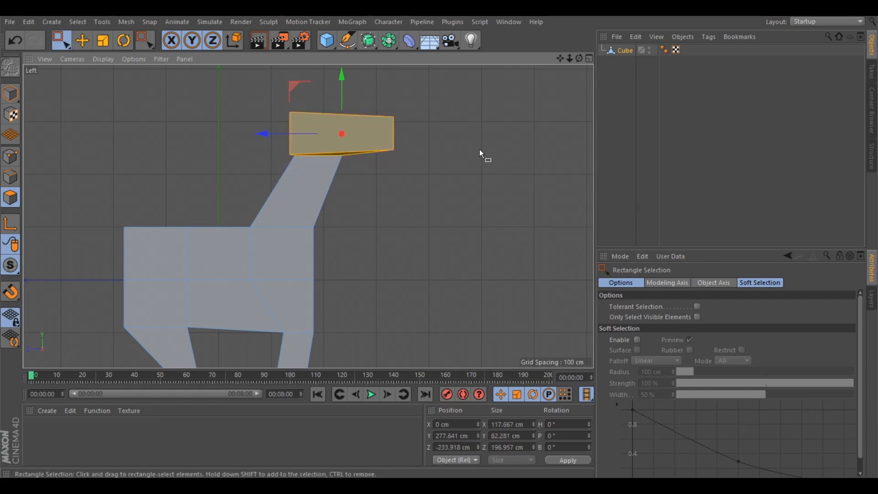
key(r)
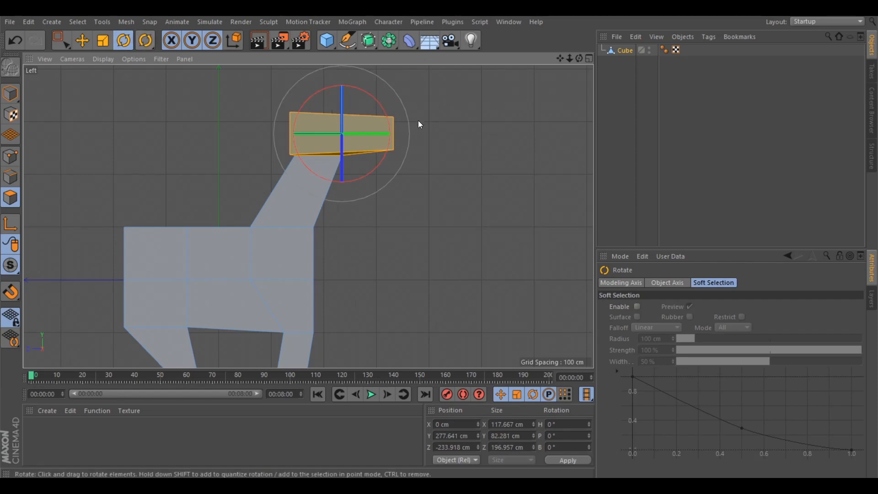
drag(377, 100, 378, 115)
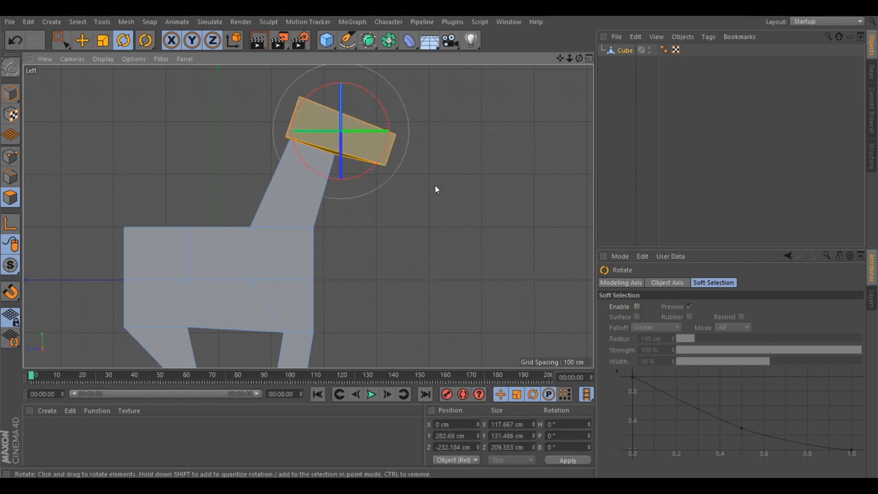
Lower the tilted head to about Y 254 cm and shift it forward to about Z -250 cm
key(e)
drag(343, 73, 350, 89)
drag(272, 145, 281, 146)
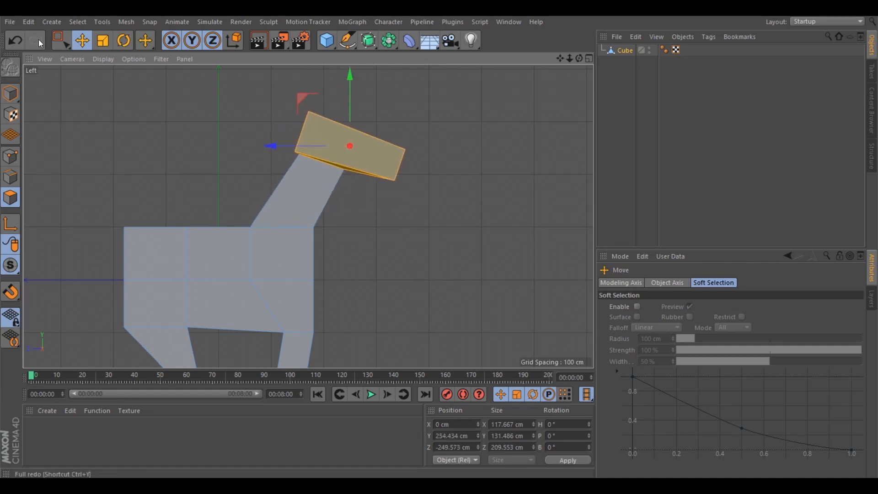
In the perspective view, Matrix Extrude the body's upper middle rear polygon into a tail with 8 steps of about 50 cm
click(72, 59)
click(86, 116)
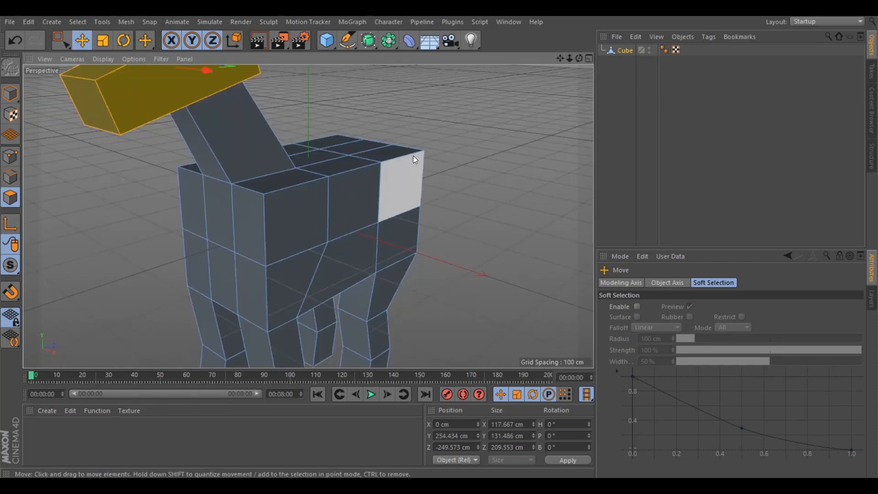
scroll(413, 155, down, 5)
mouse_move(580, 59)
mouse_down()
mouse_move(540, 62)
mouse_move(579, 60)
mouse_up()
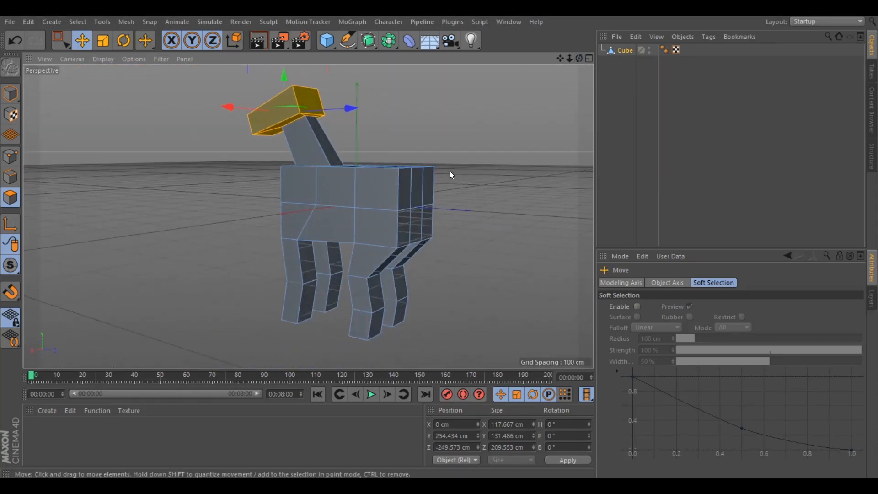
click(421, 184)
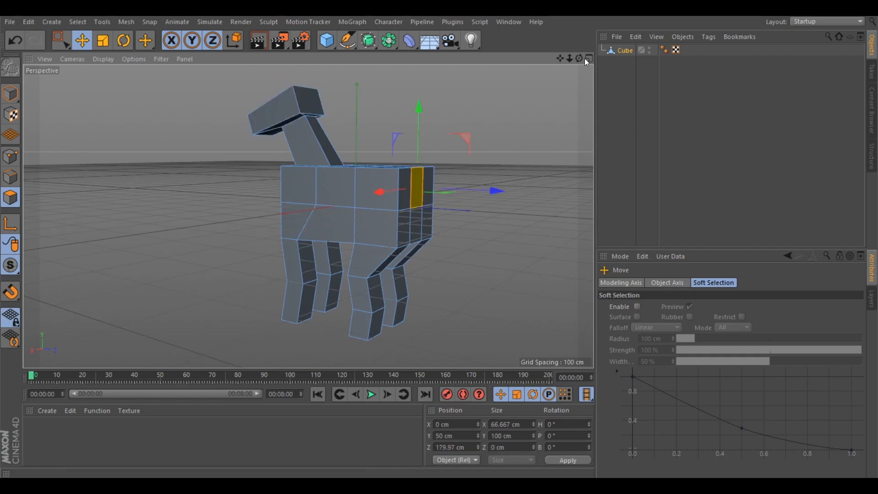
drag(559, 57, 419, 62)
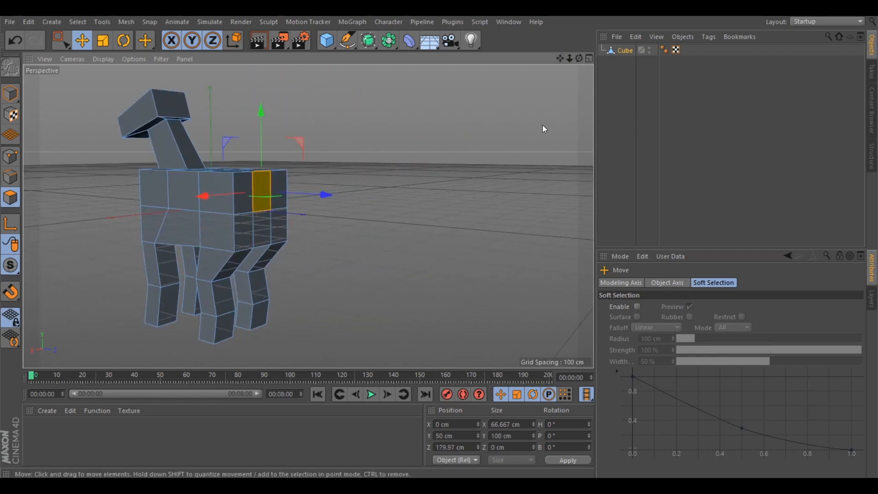
right_click(432, 104)
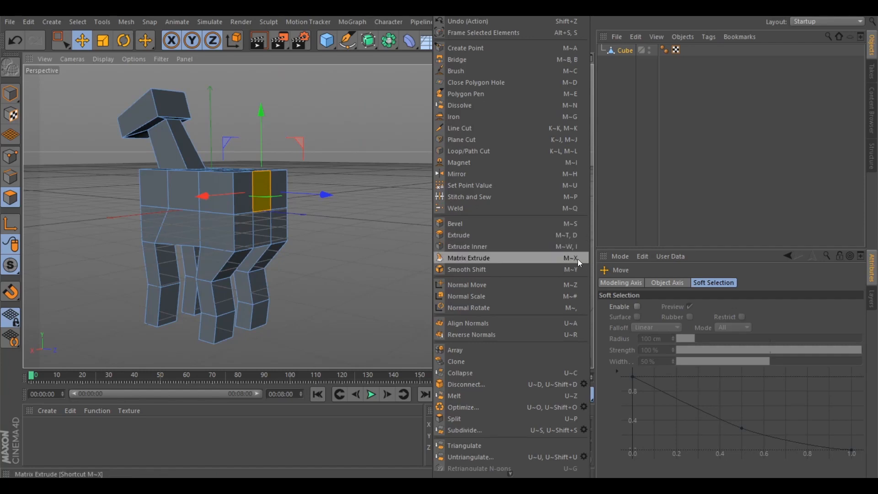
click(523, 258)
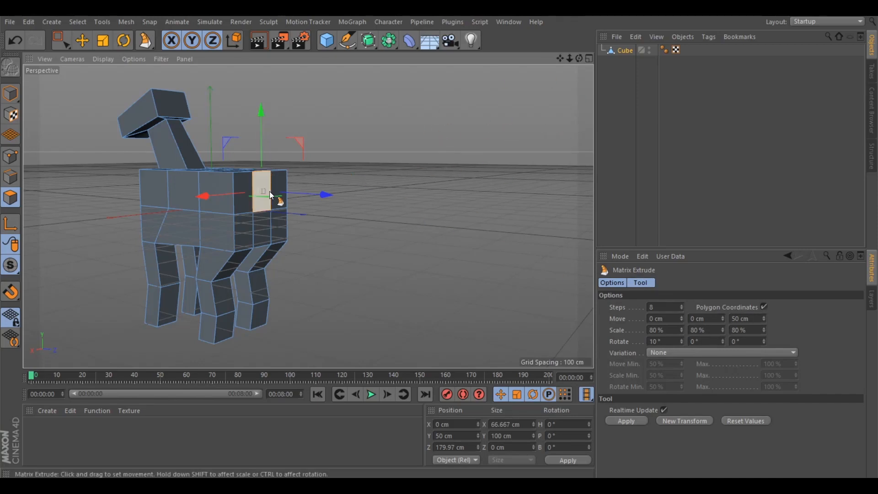
click(268, 175)
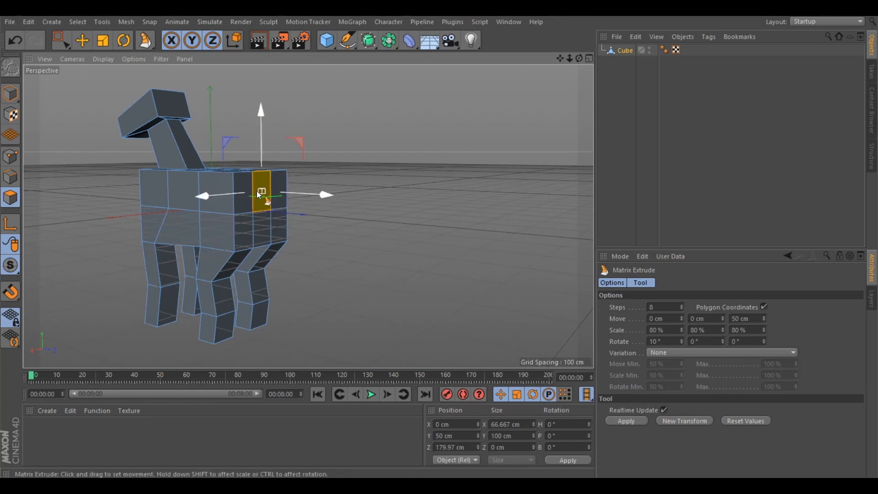
drag(426, 94, 460, 96)
drag(265, 192, 349, 204)
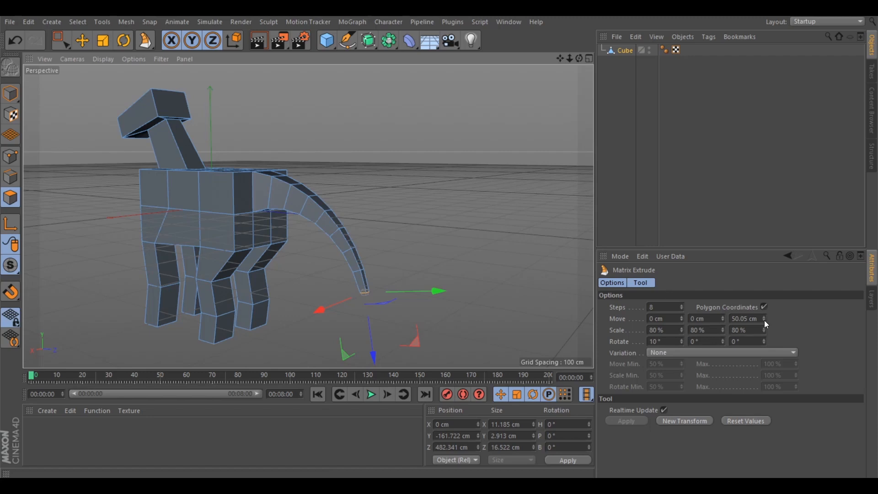
Reduce the tail's Matrix Extrude to 4 steps with a 23.05 cm Z move and 70% scale on all axes
drag(761, 318, 762, 345)
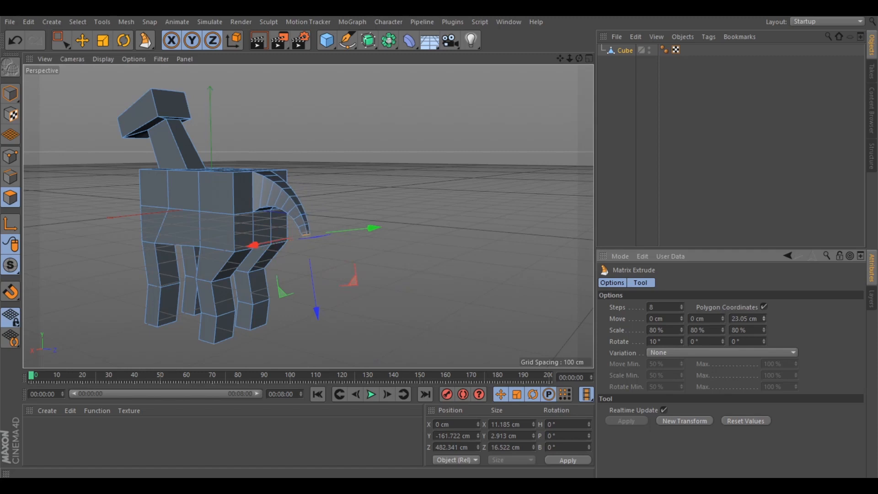
drag(681, 311, 682, 310)
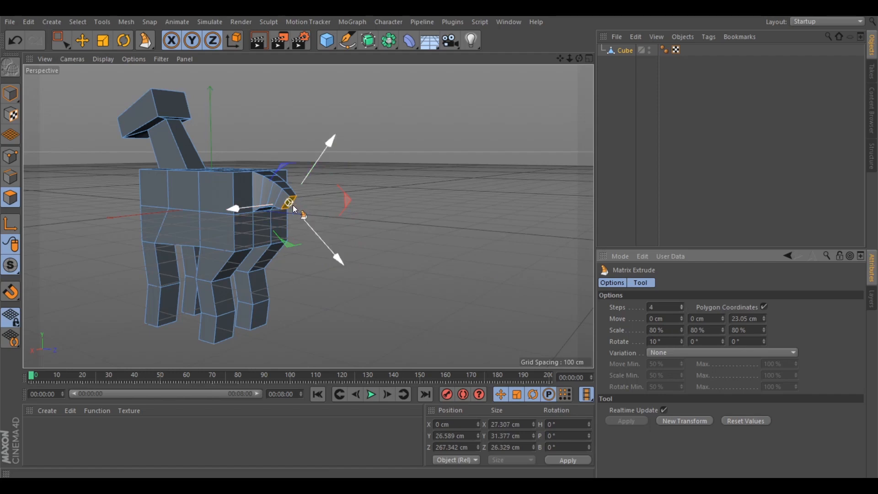
click(653, 329)
text(7)
key(Tab)
text(7)
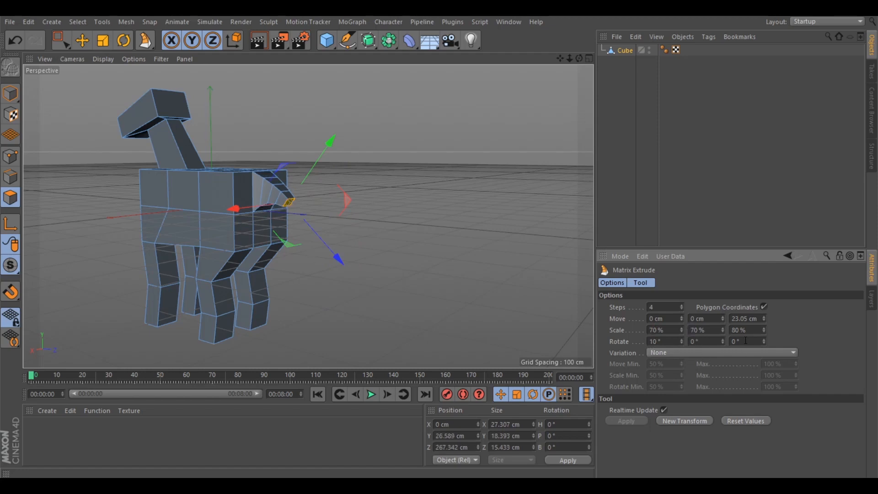
key(Tab)
text(7)
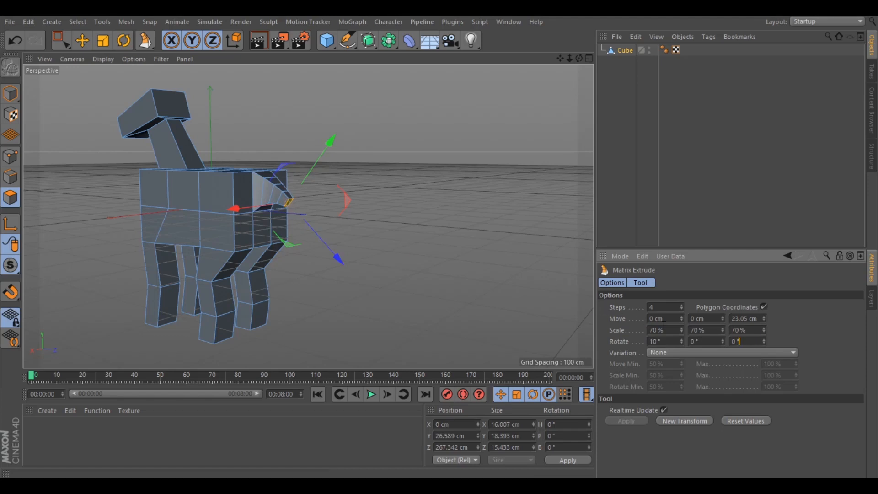
Set the tail's Matrix Extrude X and Y scale to 60%
text(6)
drag(694, 331, 689, 330)
text(6)
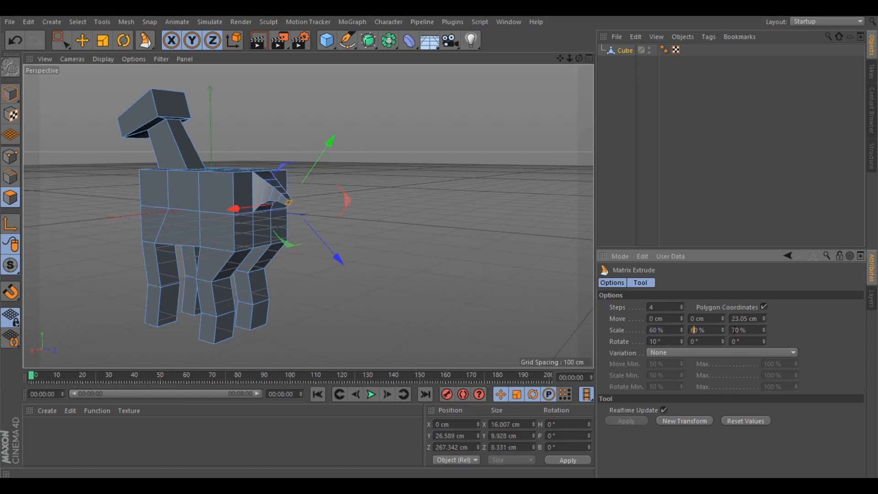
key(Return)
Undo the tail extrusion and Matrix Extrude the rear polygon again with a 47.084 cm Z move and 53% Z scale
drag(763, 319, 764, 318)
key(ctrl+z)
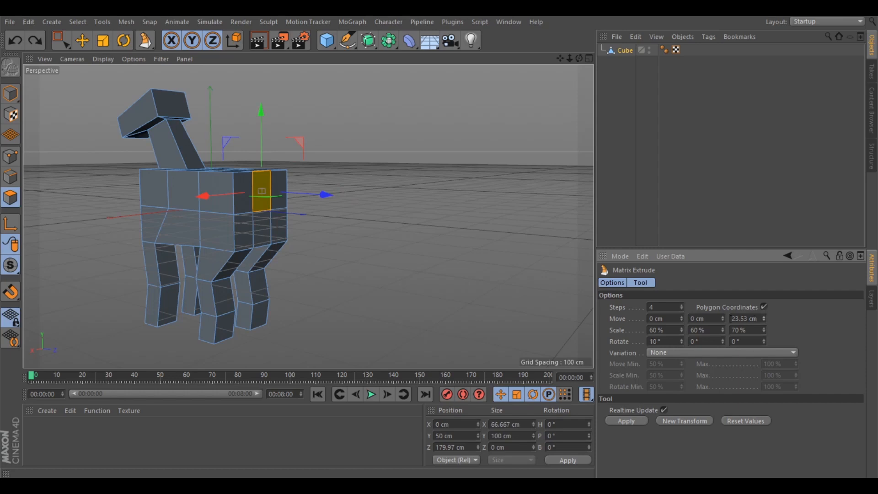
drag(737, 329, 731, 331)
text(6)
mouse_move(439, 208)
mouse_down()
mouse_move(521, 209)
mouse_move(440, 209)
mouse_up()
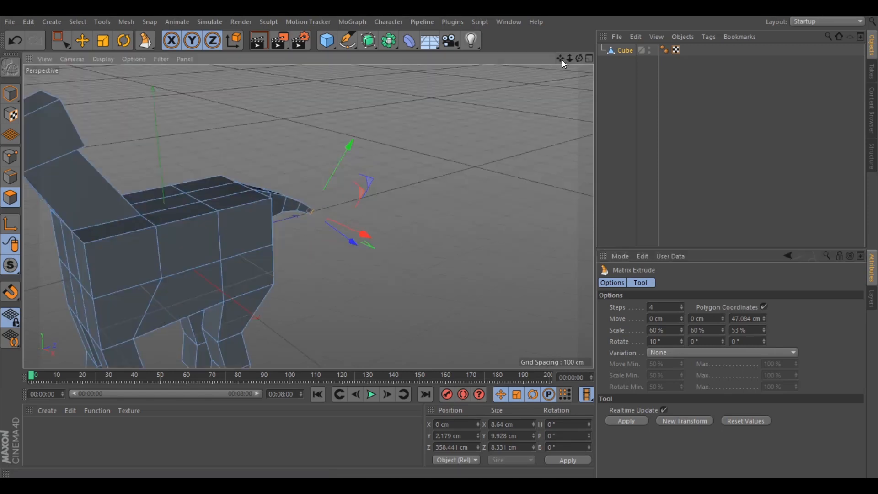
Subdivide the head's large upper polygon once
drag(560, 59, 688, 54)
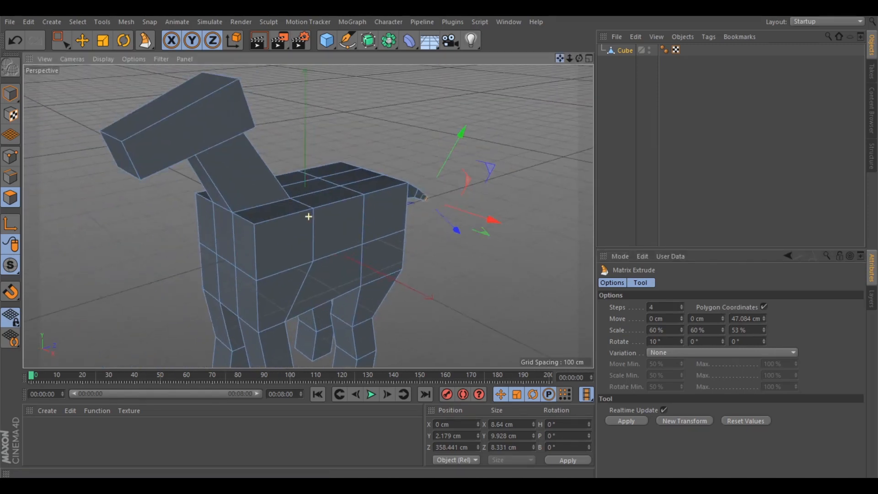
mouse_move(579, 58)
mouse_down()
mouse_move(487, 94)
mouse_move(467, 41)
mouse_move(478, 34)
mouse_move(549, 43)
mouse_move(599, 32)
mouse_move(668, 51)
mouse_move(674, 92)
mouse_move(615, 83)
mouse_move(628, 84)
mouse_up()
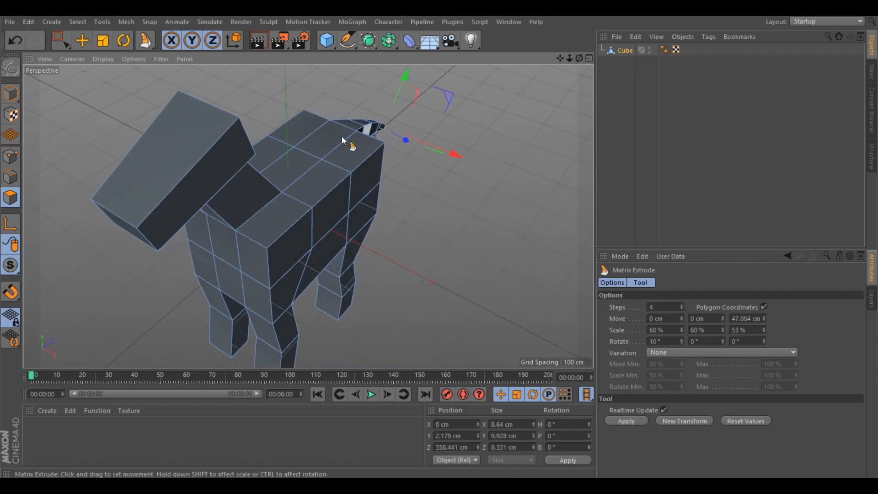
click(83, 41)
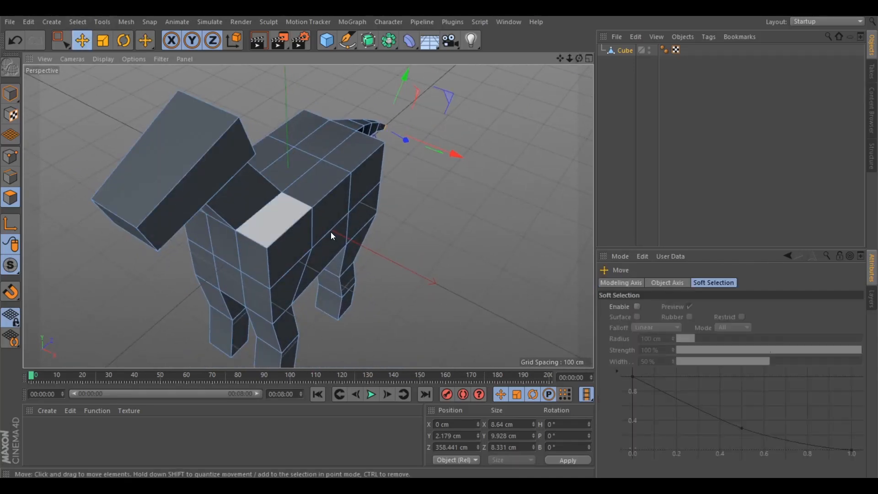
drag(579, 58, 513, 91)
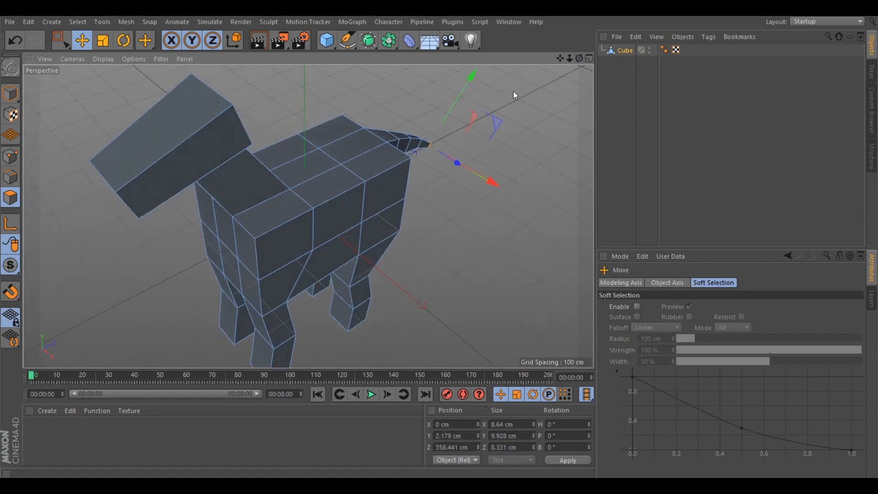
click(185, 130)
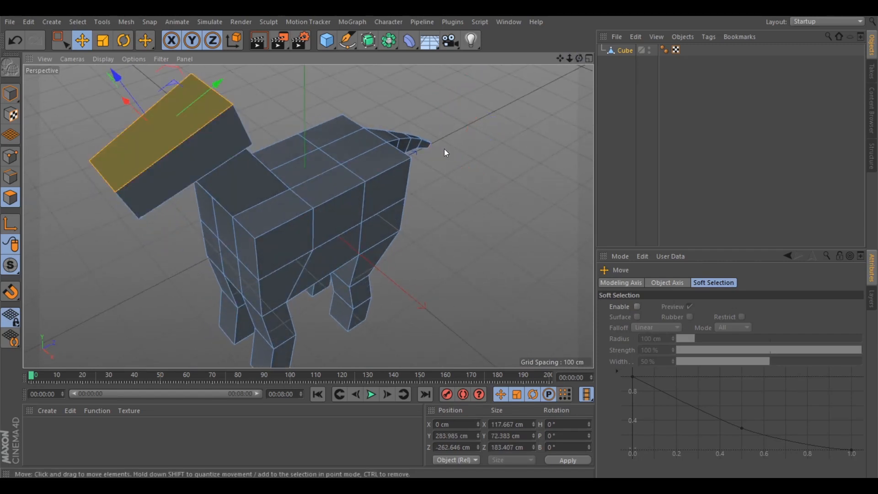
right_click(531, 131)
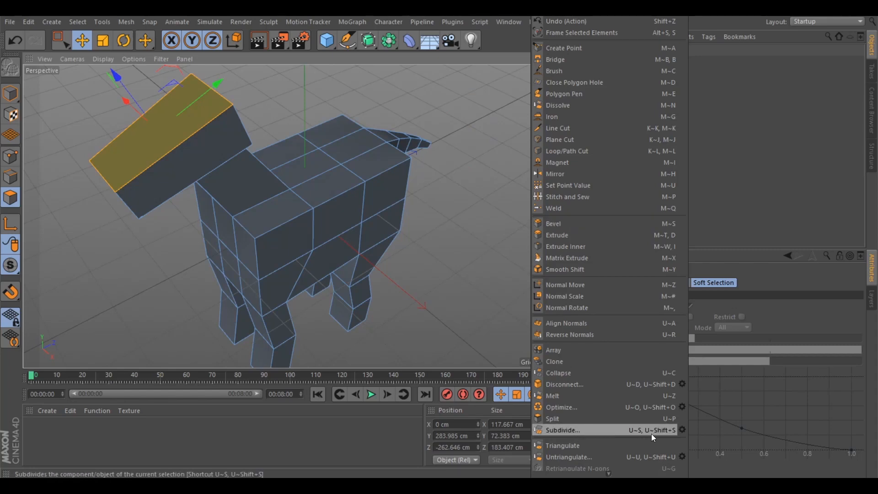
click(593, 430)
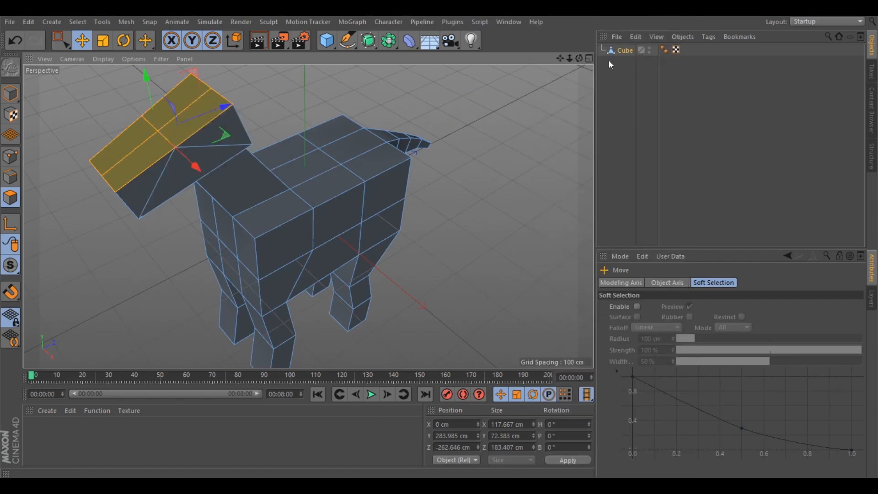
Inset the two rear polygons on top of the head separately with Extrude Inner, Preserve Groups off and a 25.2 cm offset
drag(578, 59, 308, 216)
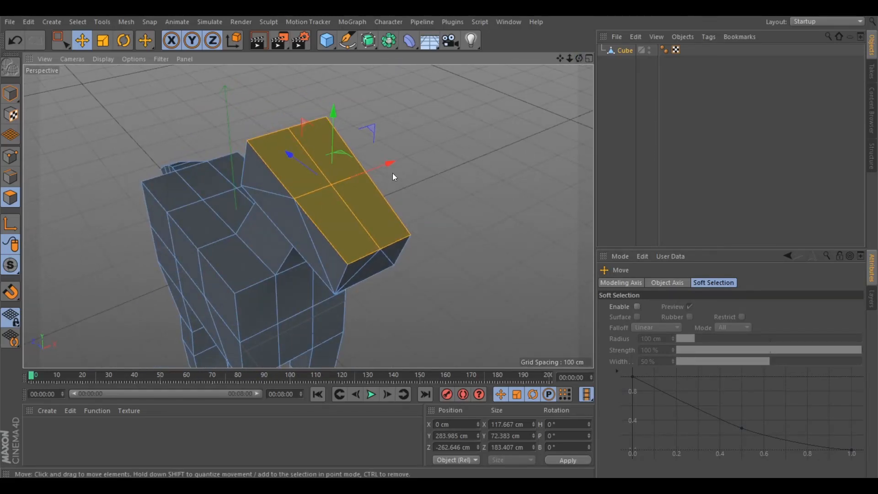
click(269, 142)
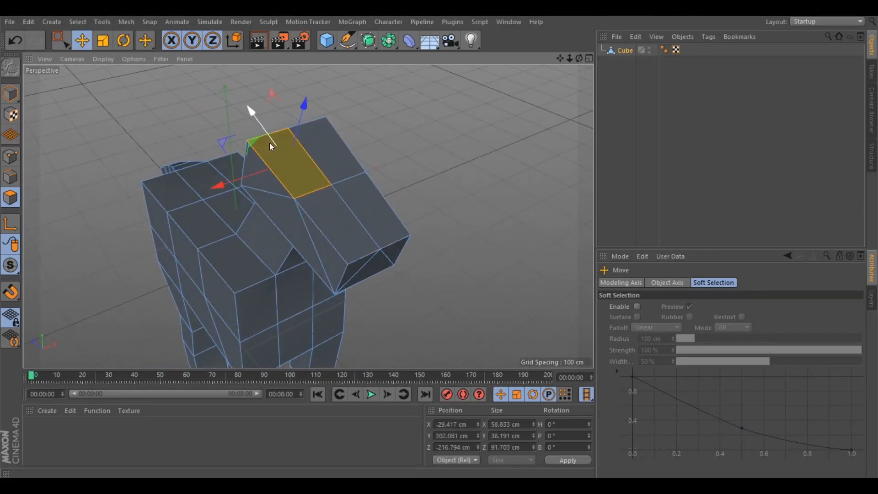
shift+click(326, 146)
drag(578, 58, 579, 58)
drag(308, 215, 308, 216)
drag(560, 59, 308, 216)
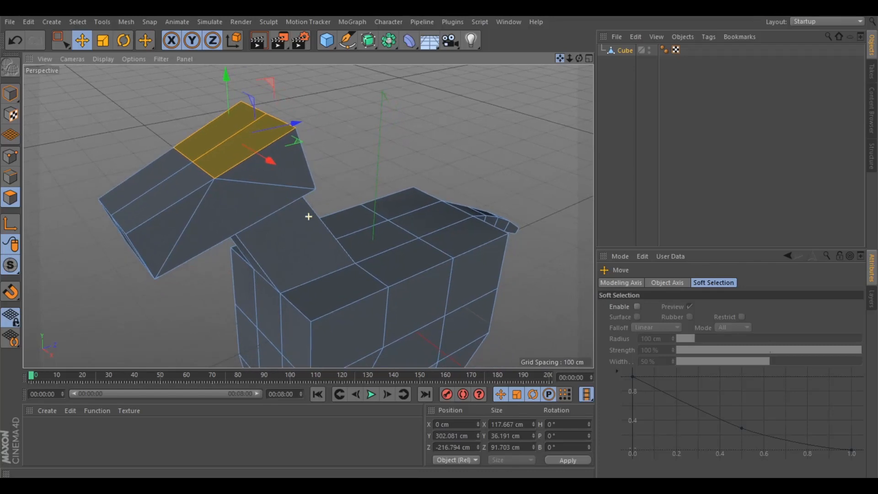
drag(579, 59, 309, 216)
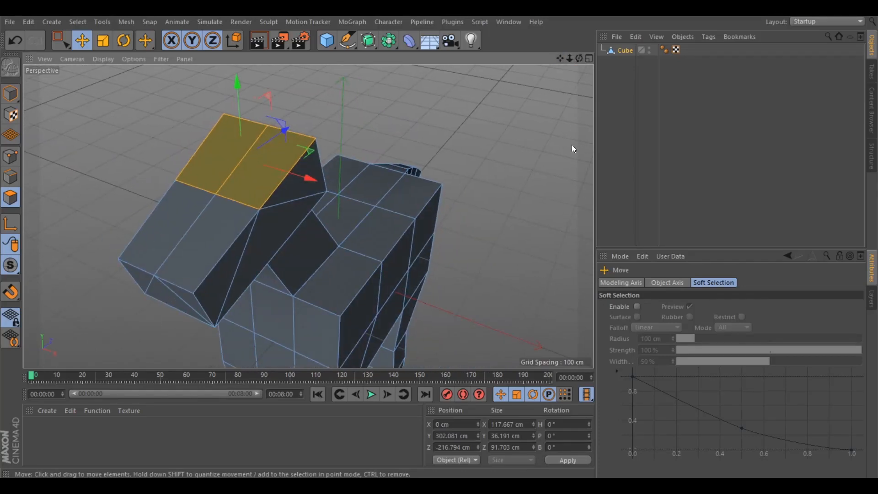
key(i)
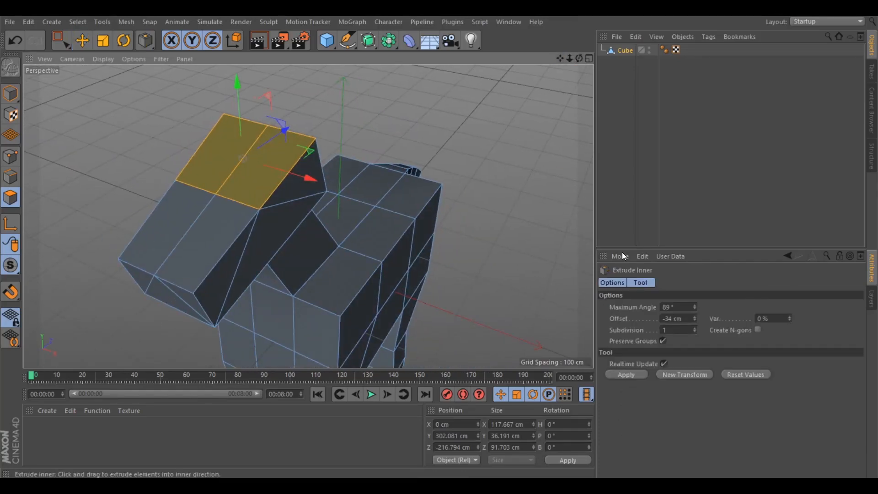
click(663, 341)
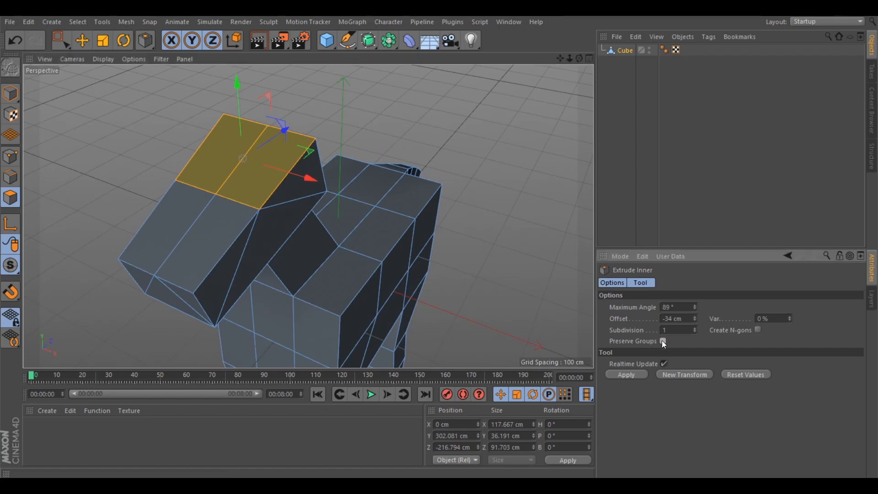
drag(471, 108, 492, 108)
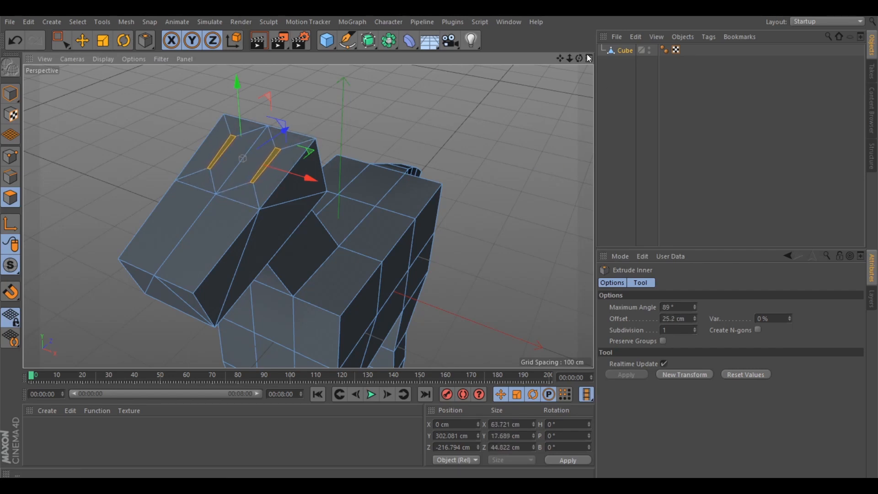
Scale the two inset polygons on top of the head along Z to about 27.7 cm
drag(578, 58, 638, 64)
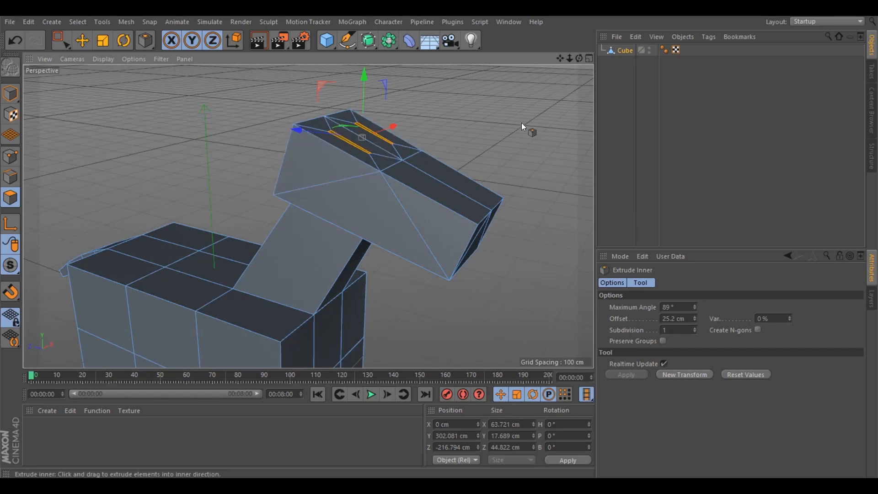
drag(579, 55, 275, 55)
click(103, 41)
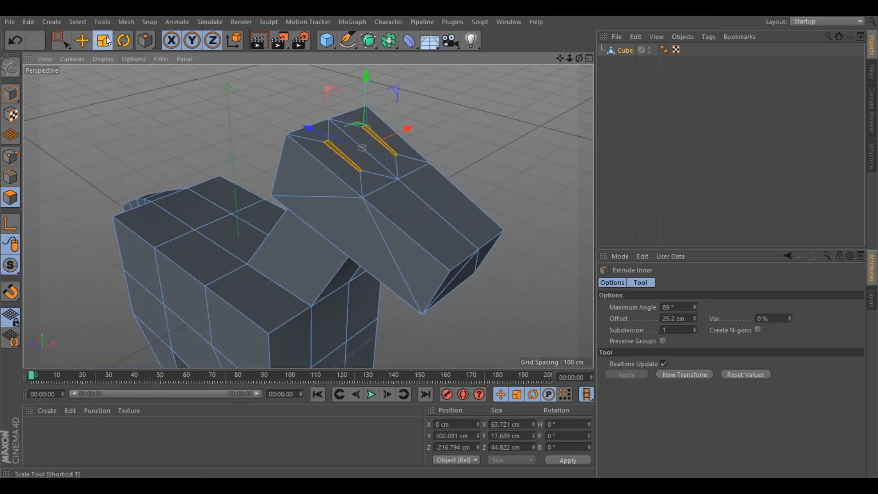
drag(579, 58, 399, 51)
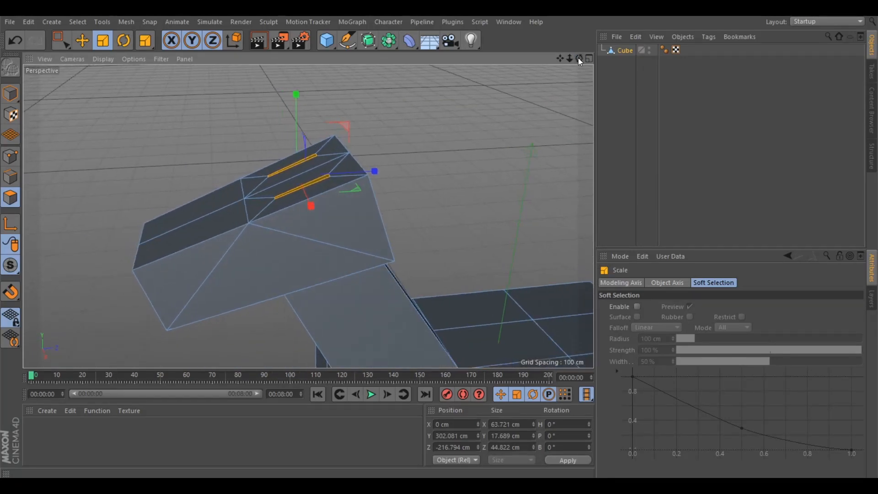
drag(380, 172, 346, 184)
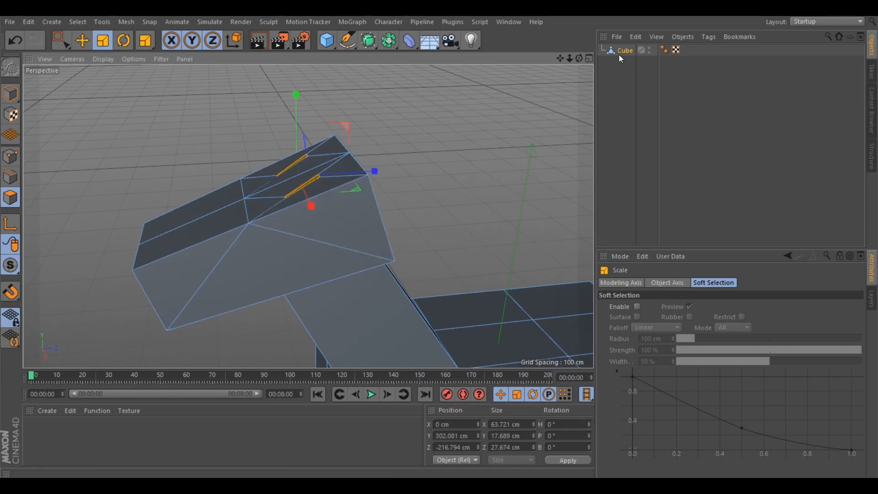
Raise the two inset head polygons along Y to about 392 cm to form pointed ears
mouse_move(579, 58)
mouse_down()
mouse_move(579, 35)
mouse_move(626, 64)
mouse_move(731, 39)
mouse_move(677, 69)
mouse_move(644, 41)
mouse_move(578, 59)
mouse_up()
key(e)
drag(281, 117, 282, 76)
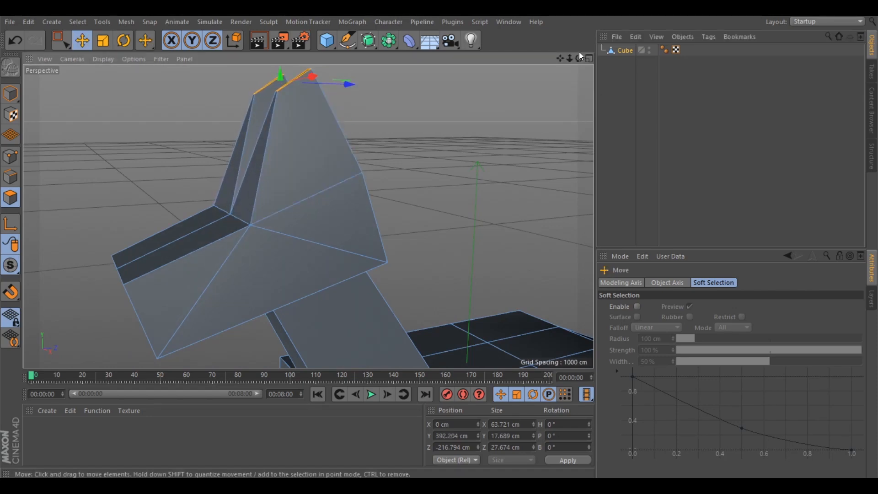
Spread the two ear tip polygons apart by scaling them along X to about 114 cm
drag(579, 60, 691, 64)
drag(559, 61, 498, 101)
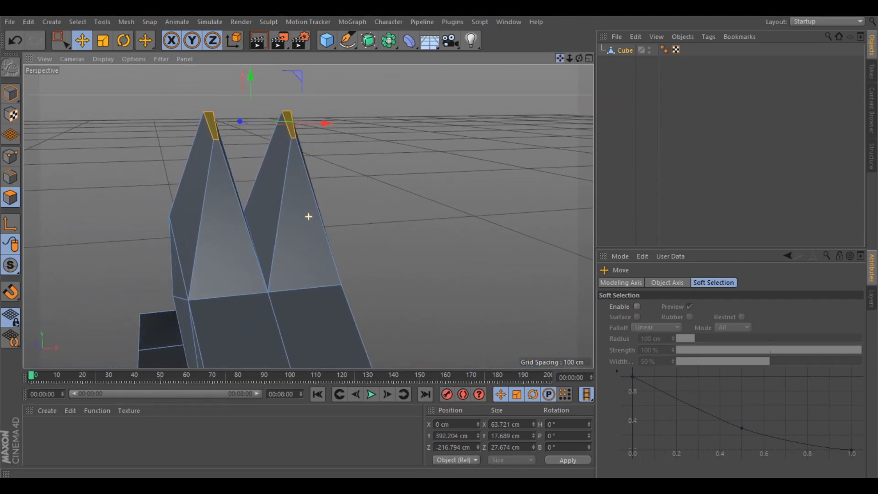
key(t)
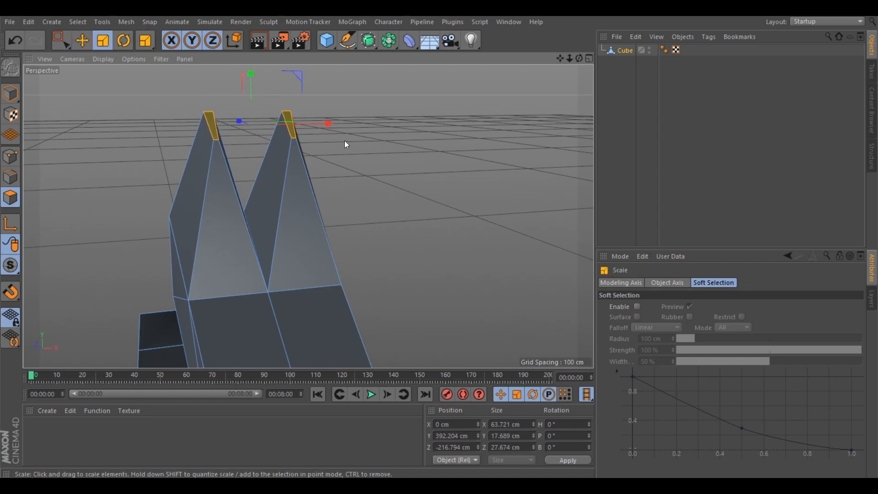
drag(331, 122, 382, 129)
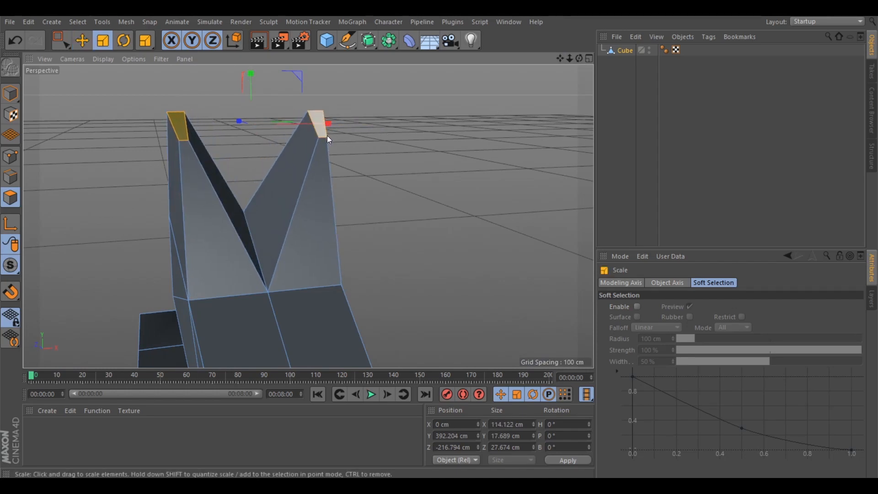
Scale the inner edges of both ear tips outward along X to about 94.3 cm
click(11, 176)
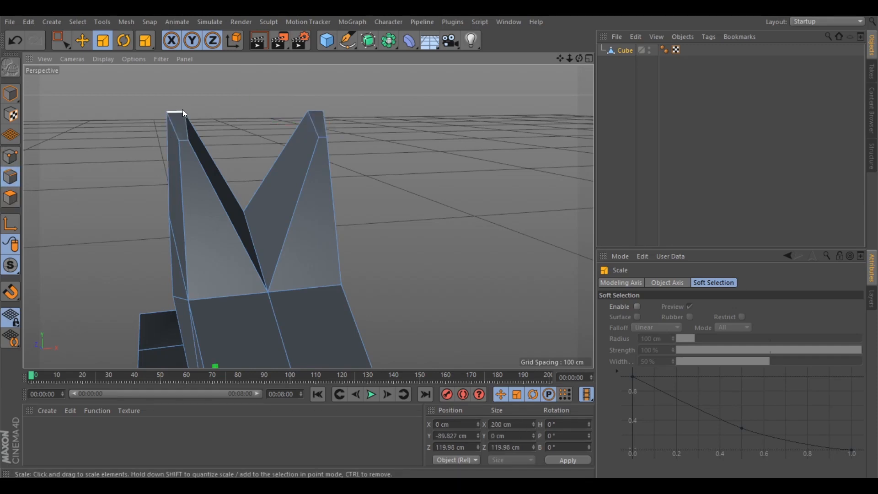
click(186, 128)
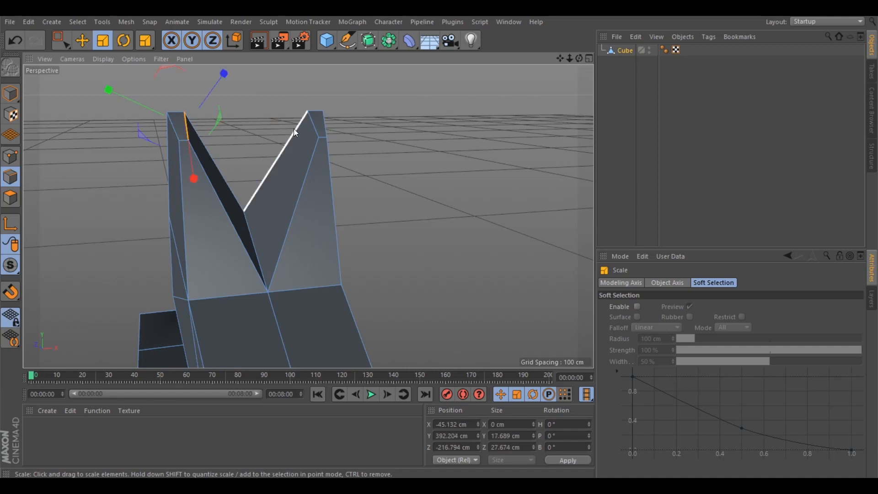
shift+click(311, 122)
drag(331, 124, 335, 124)
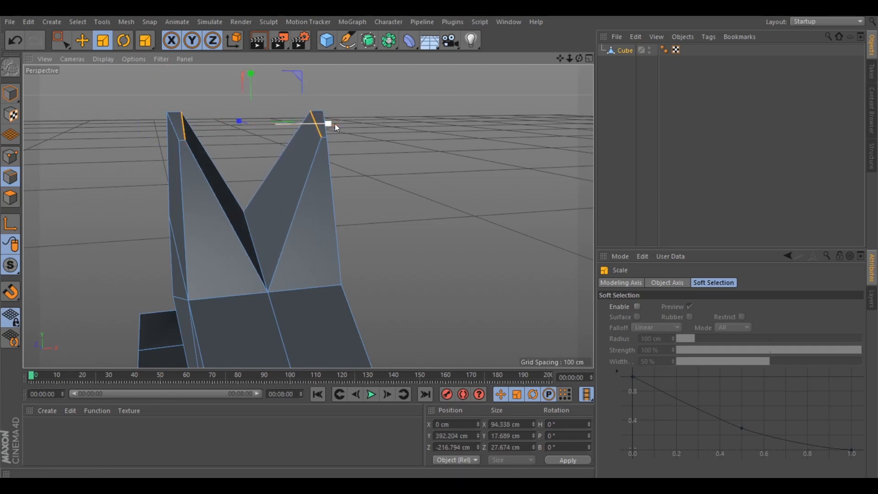
Scale the inner rear points of both ear tips outward along X to about 99.6 cm
click(10, 157)
click(180, 113)
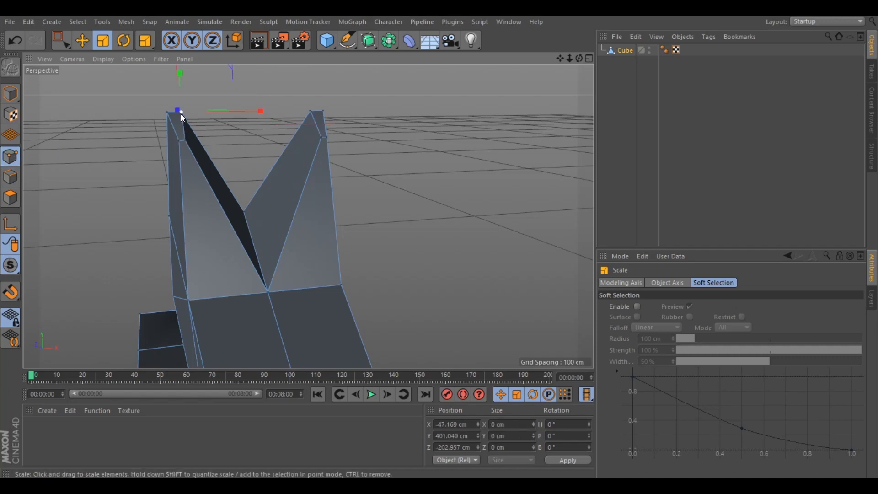
shift+click(311, 110)
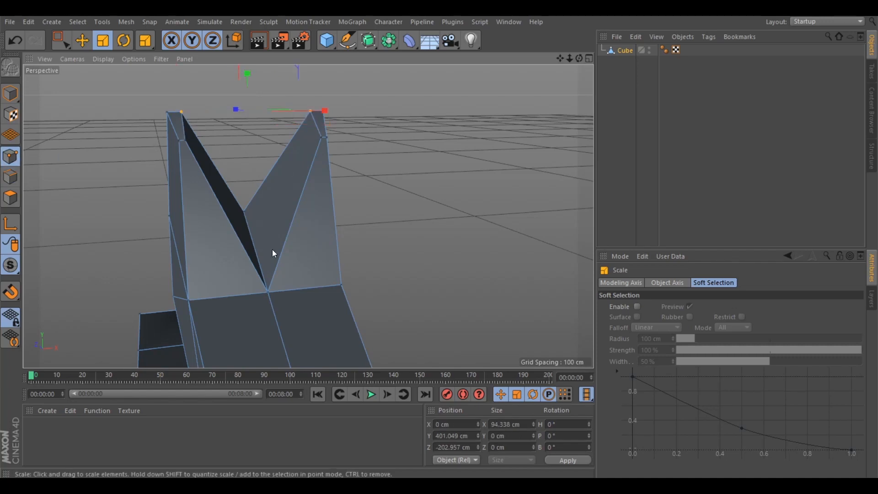
drag(323, 110, 327, 112)
Add a Subdivision Surface, make the Cube its child, and inspect the smoothed animal with nothing selected
scroll(371, 268, down, 8)
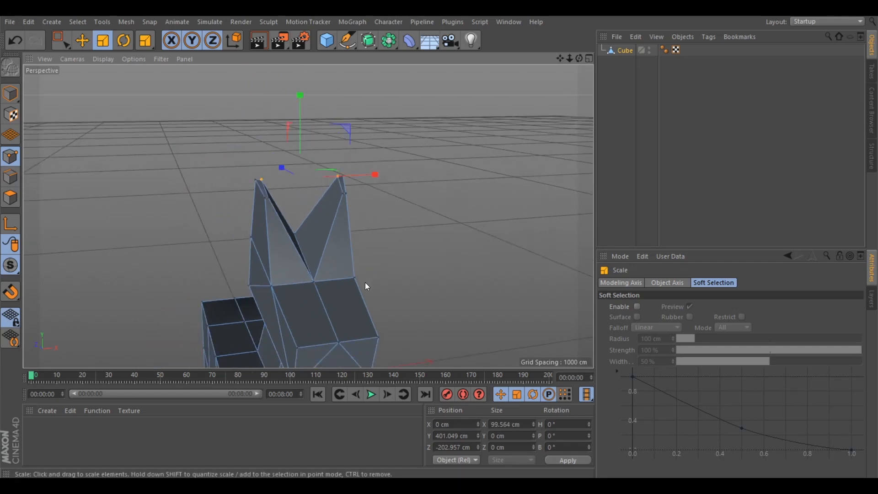
drag(582, 55, 581, 21)
mouse_move(579, 58)
mouse_down()
mouse_move(577, 48)
mouse_move(566, 64)
mouse_move(599, 49)
mouse_move(622, 57)
mouse_move(608, 56)
mouse_move(625, 78)
mouse_move(594, 54)
mouse_move(460, 61)
mouse_move(419, 75)
mouse_move(643, 45)
mouse_move(587, 33)
mouse_move(611, 68)
mouse_move(579, 58)
mouse_up()
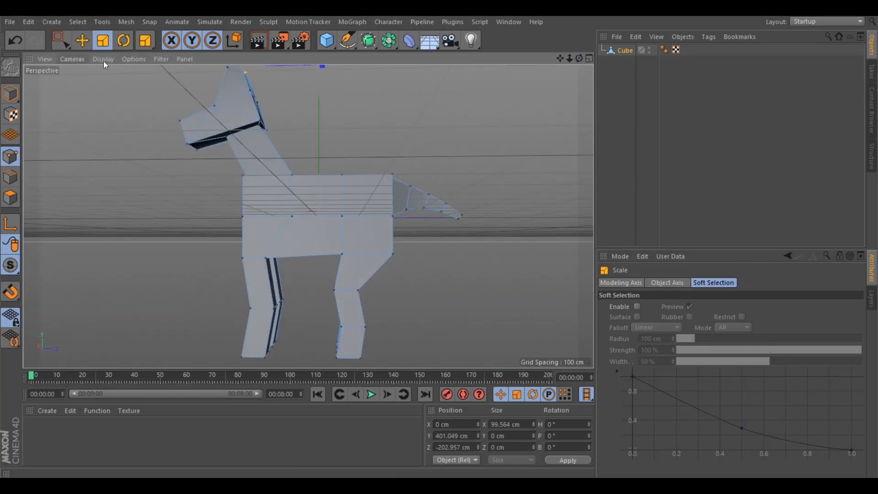
click(368, 40)
drag(612, 60, 626, 49)
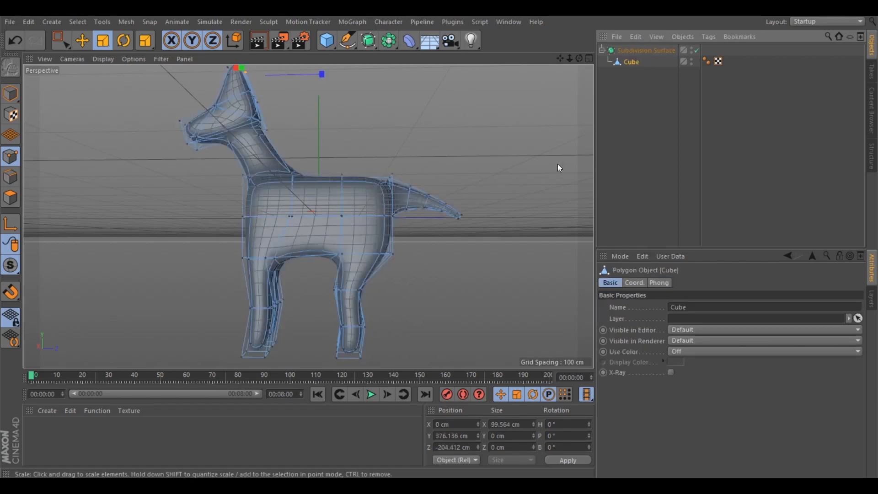
click(649, 136)
drag(579, 58, 343, 52)
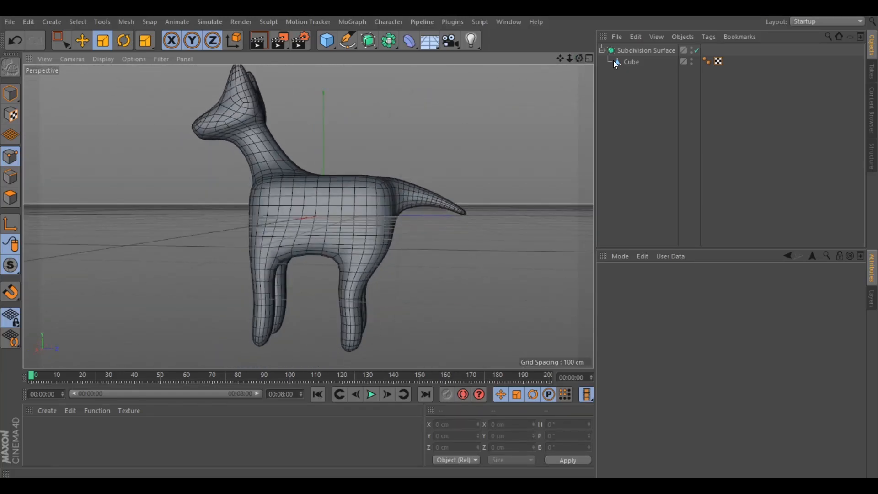
Disable the Subdivision Surface, select the Cube and display the whole animal in the Left view
click(697, 50)
click(650, 60)
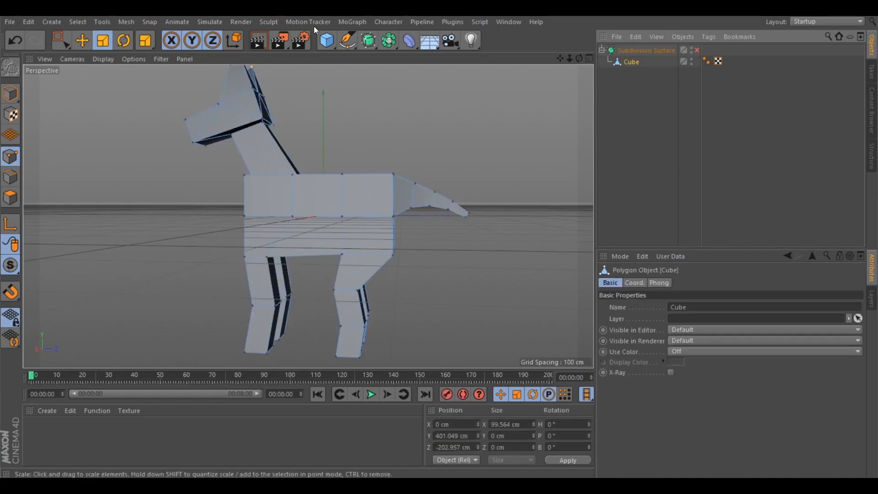
click(79, 58)
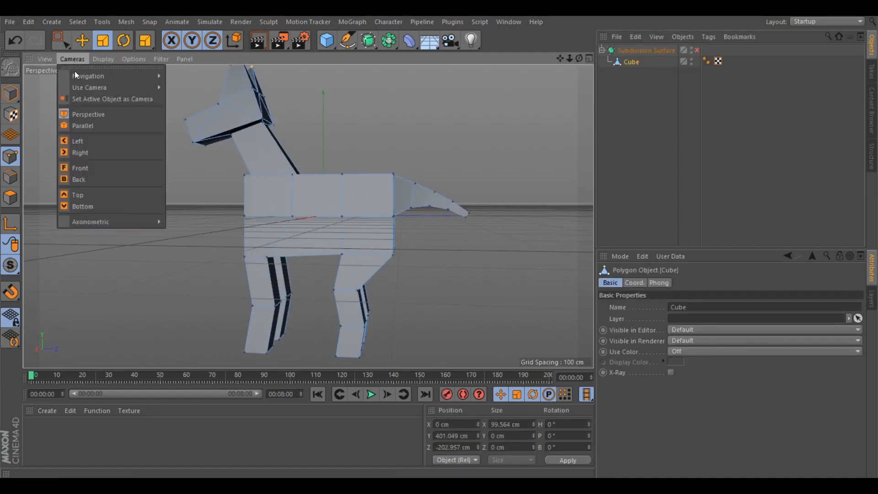
click(86, 140)
scroll(455, 170, down, 2)
scroll(493, 190, up, 5)
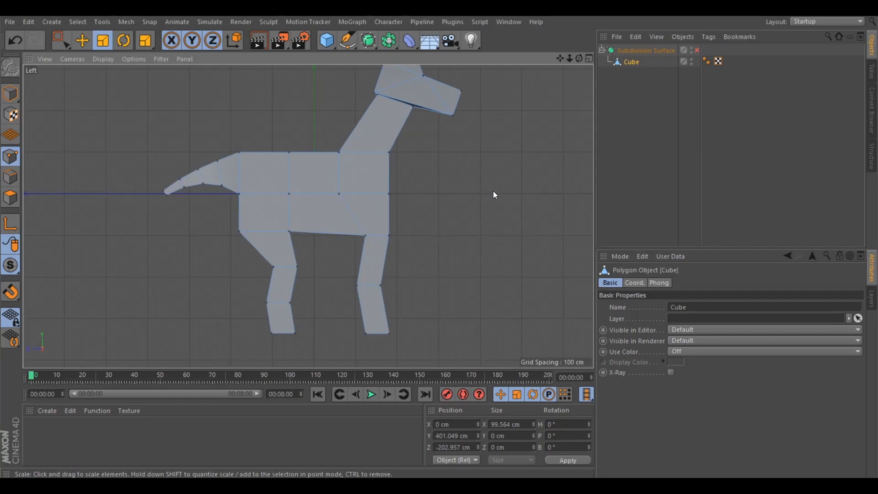
scroll(492, 190, down, 4)
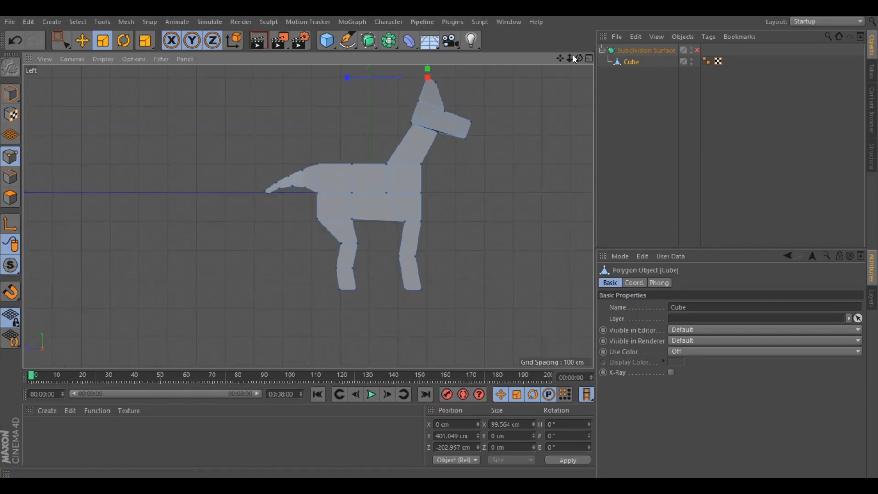
Select all the leg points in the Left view and scale them vertically to about 287.9 cm
drag(560, 58, 505, 75)
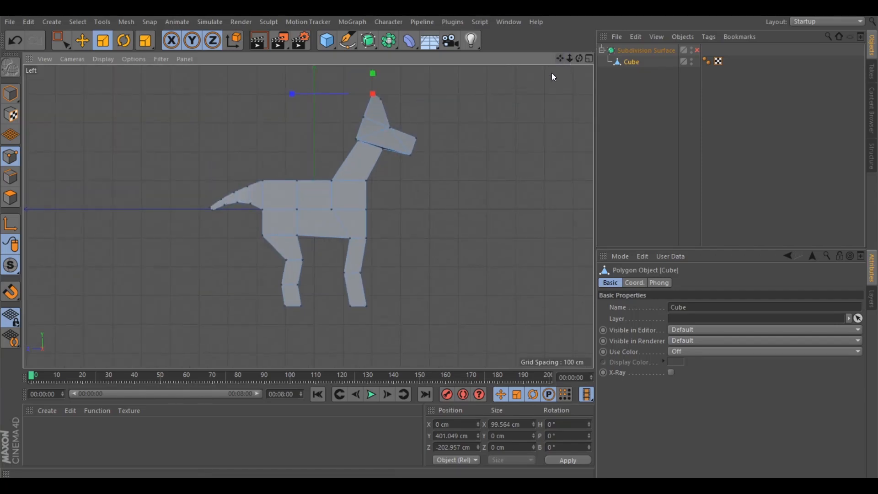
click(57, 42)
drag(248, 225, 413, 317)
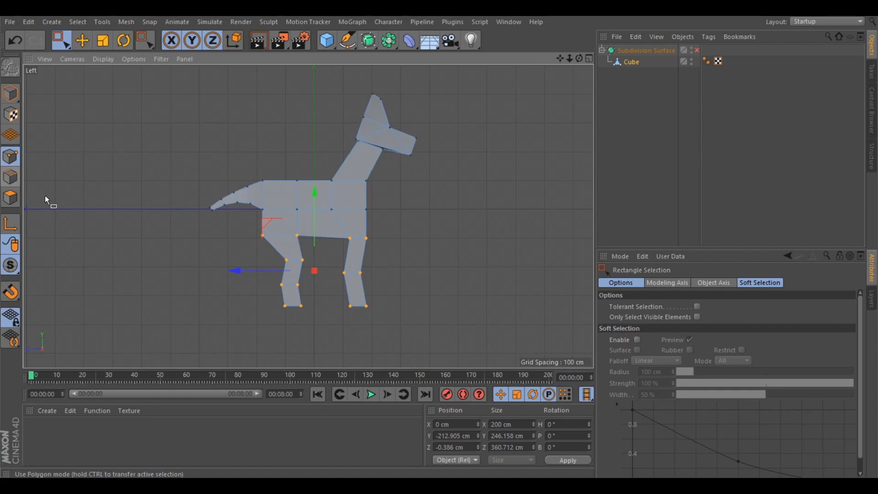
click(103, 40)
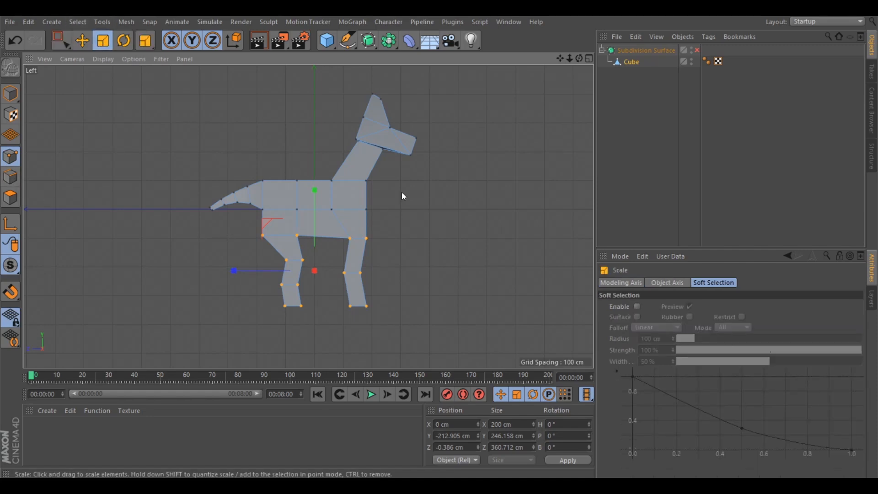
mouse_move(314, 188)
mouse_down()
mouse_move(333, 176)
mouse_move(316, 186)
mouse_up()
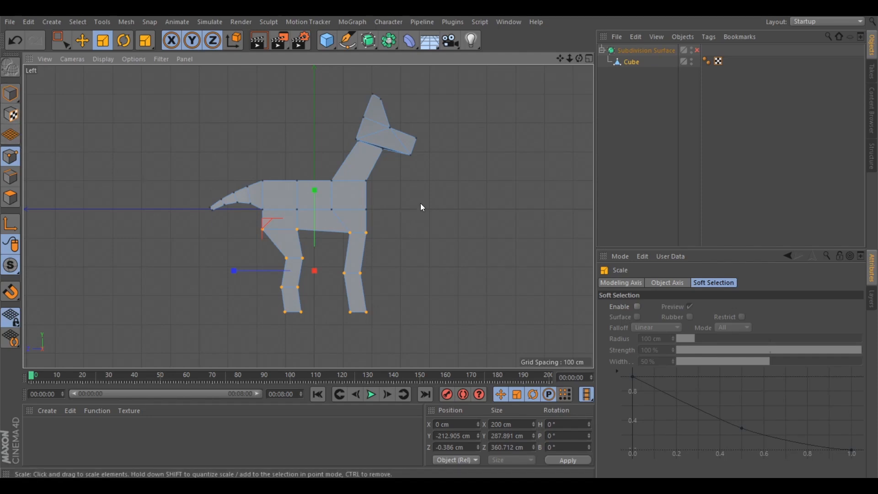
drag(401, 221, 343, 200)
key(super+x)
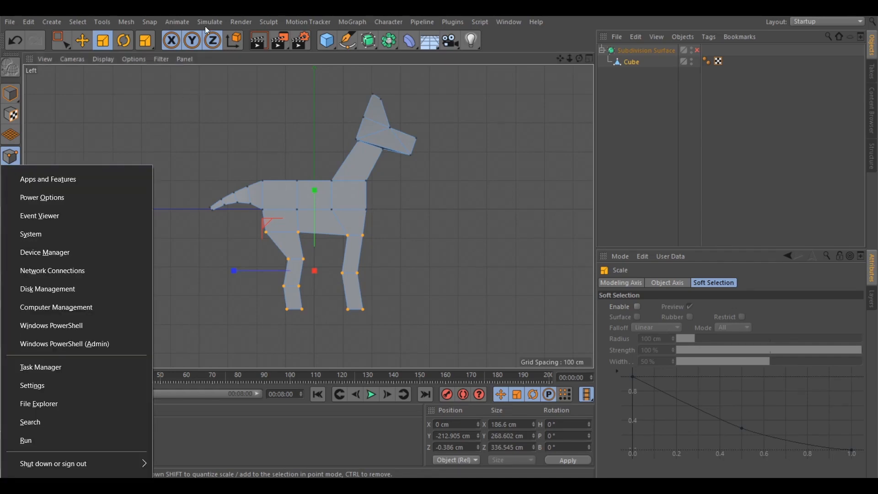
key(Escape)
key(ctrl+z)
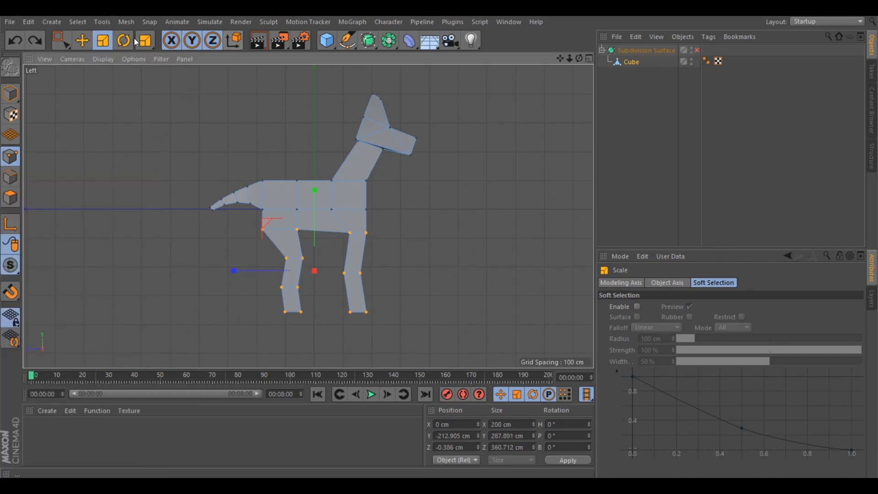
Select the row of points along the middle of the body and raise it to about Y 26.1 cm
click(60, 40)
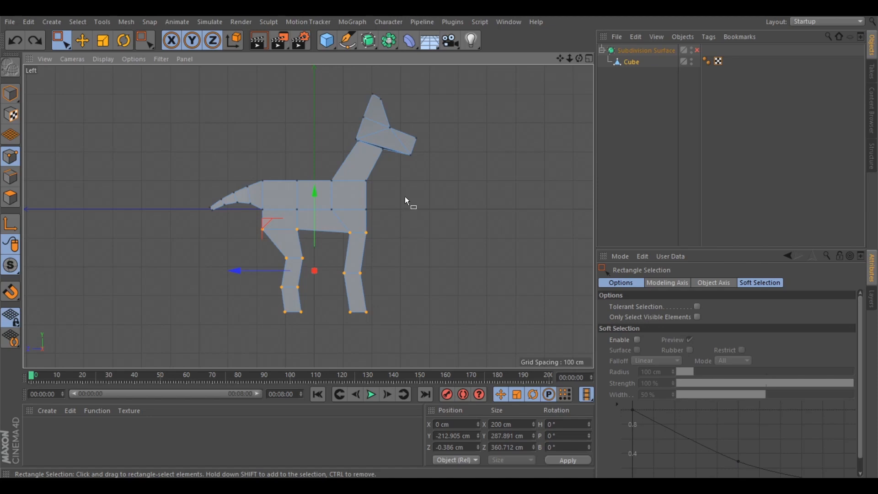
drag(403, 199, 241, 217)
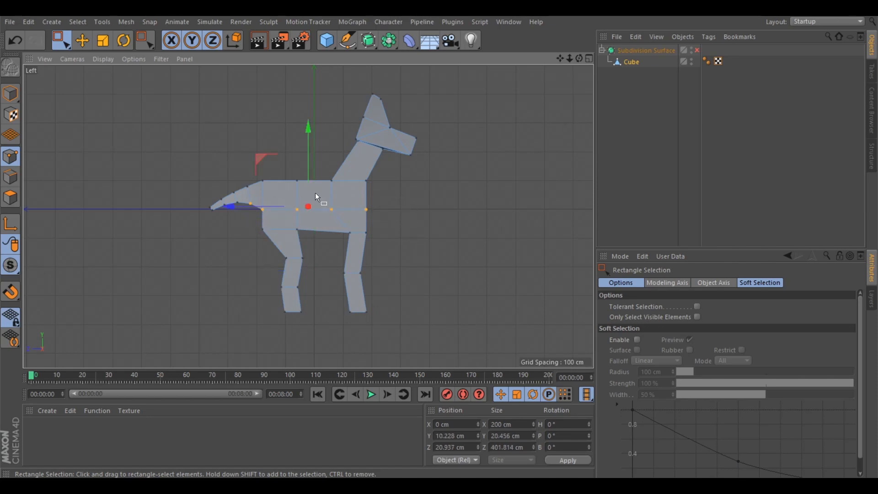
drag(308, 128, 310, 123)
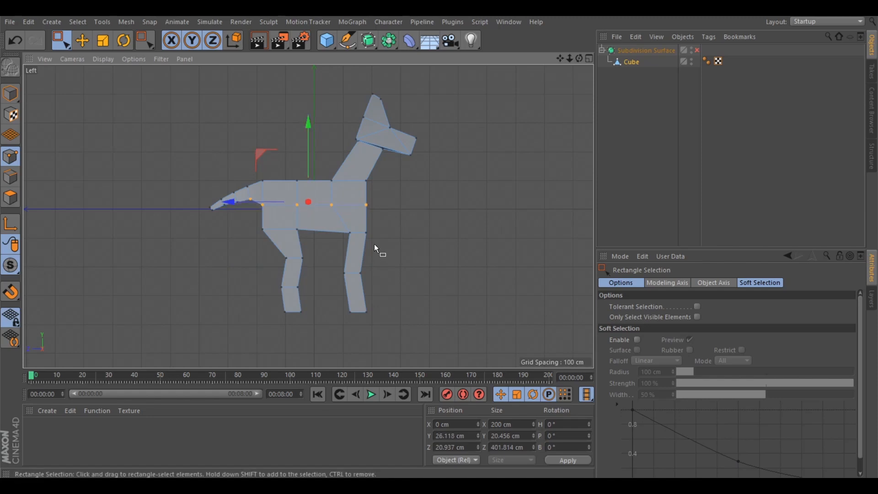
In the Perspective view, scale the body's two upper front corner points inward to about 156.9 cm along X and lower them to about Y 61.7 cm
click(73, 59)
click(87, 114)
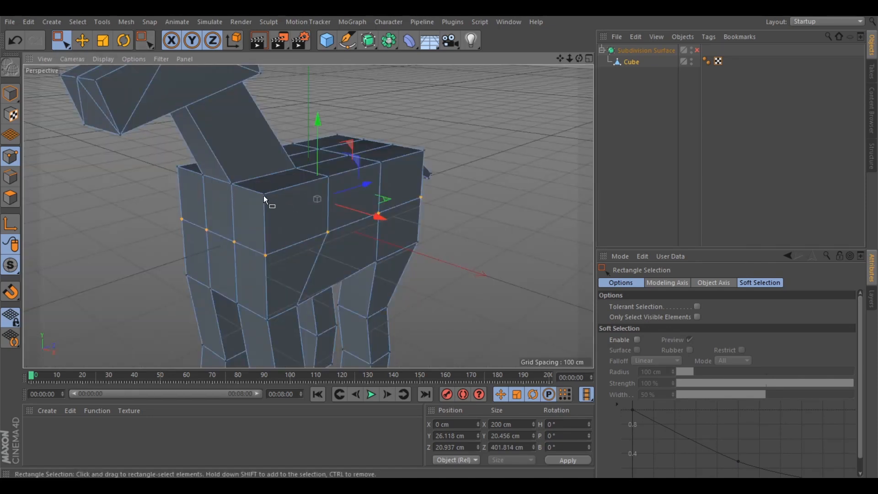
mouse_move(578, 62)
mouse_down()
mouse_move(549, 68)
mouse_move(544, 101)
mouse_move(562, 41)
mouse_move(573, 60)
mouse_up()
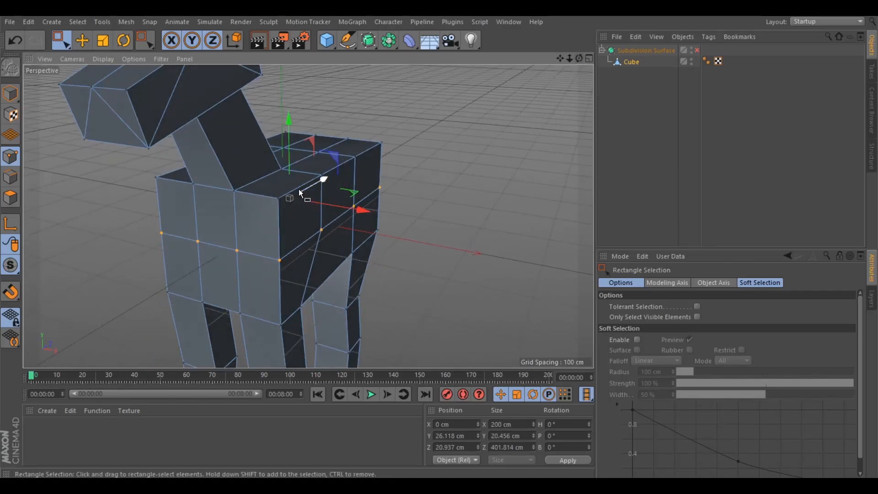
click(83, 40)
click(156, 178)
shift+click(278, 200)
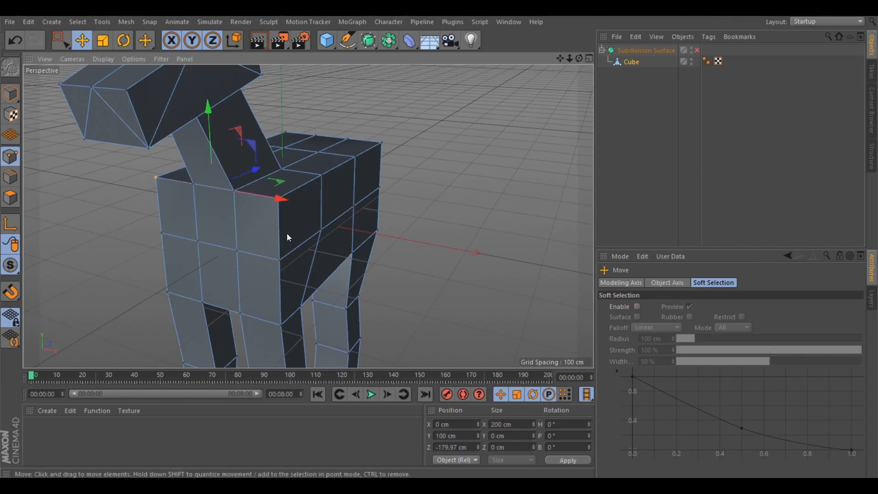
scroll(219, 198, up, 2)
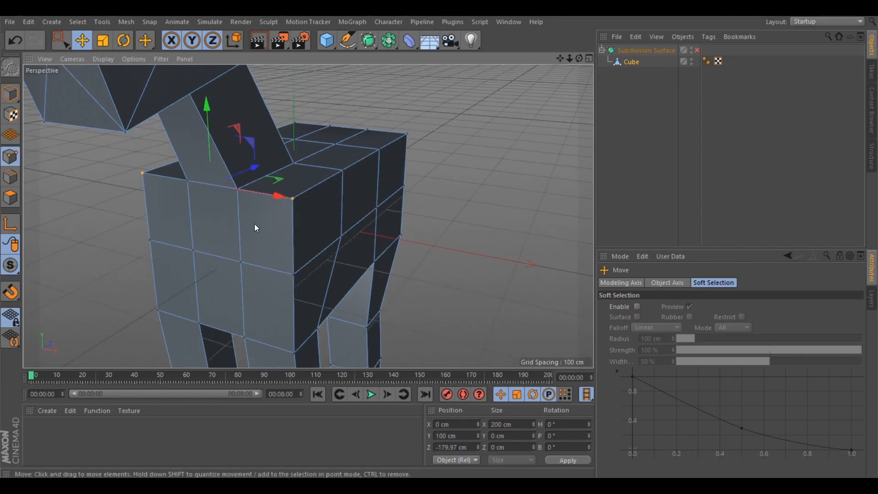
key(t)
drag(280, 198, 244, 168)
key(e)
drag(206, 103, 208, 147)
Scale the body's two upper rear corner points inward to about 148.5 cm along X and lower them to about Y 79.1 cm
drag(579, 58, 542, 61)
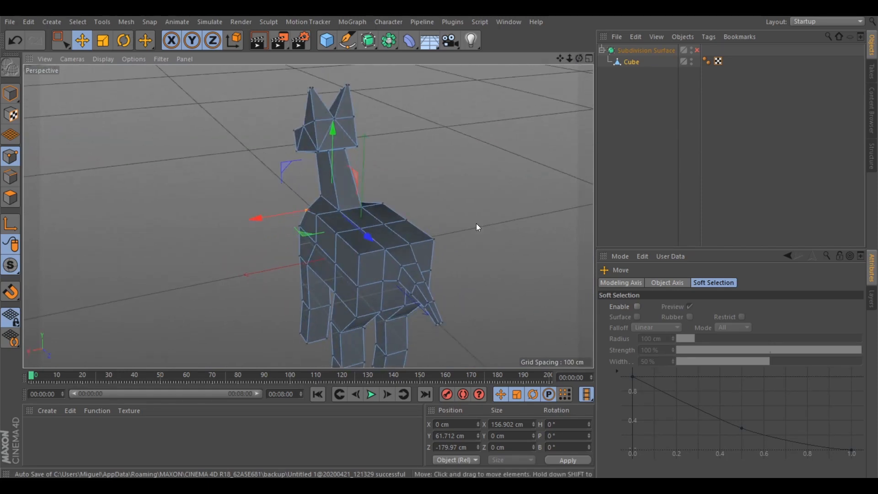
click(358, 254)
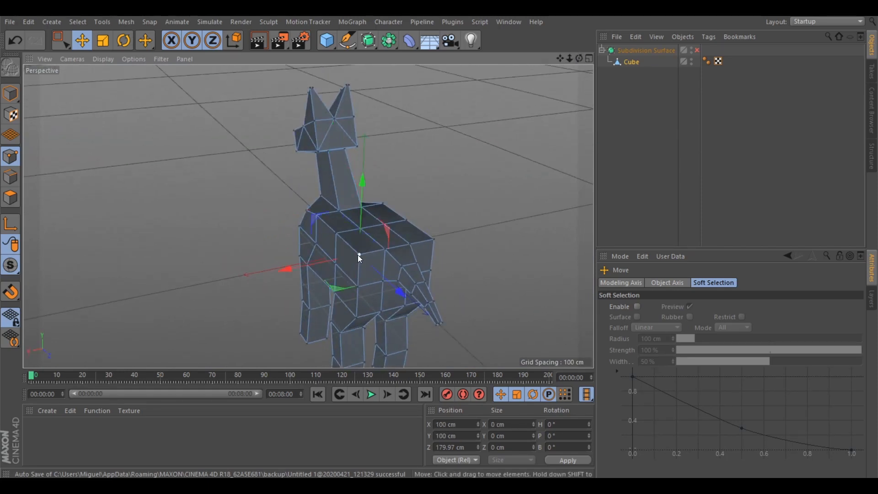
shift+click(432, 240)
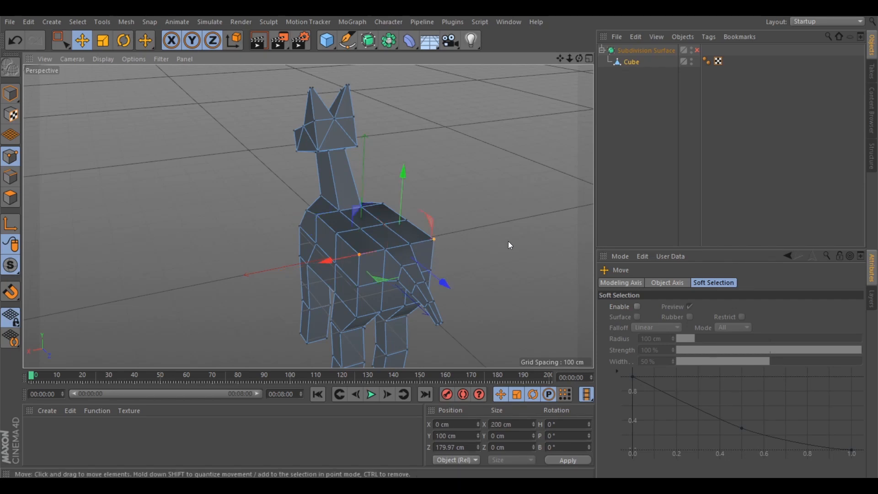
key(t)
mouse_move(338, 262)
mouse_down()
mouse_move(325, 263)
mouse_move(344, 264)
mouse_up()
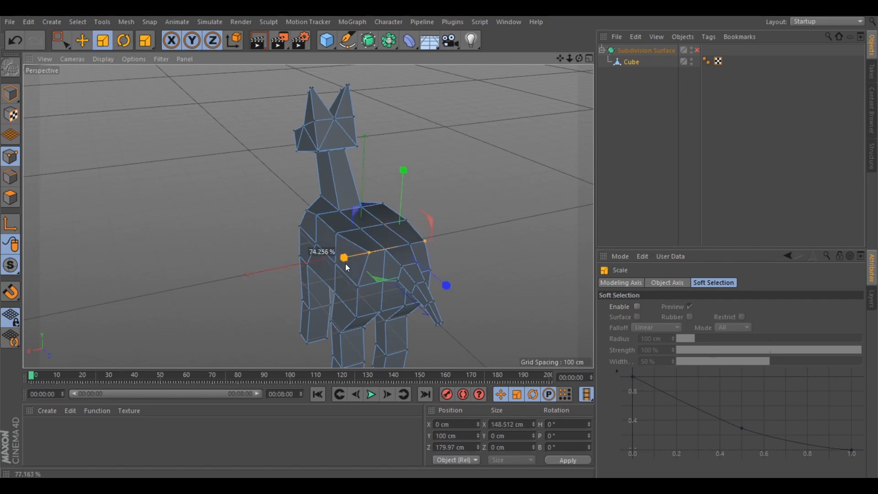
key(e)
drag(403, 166, 402, 178)
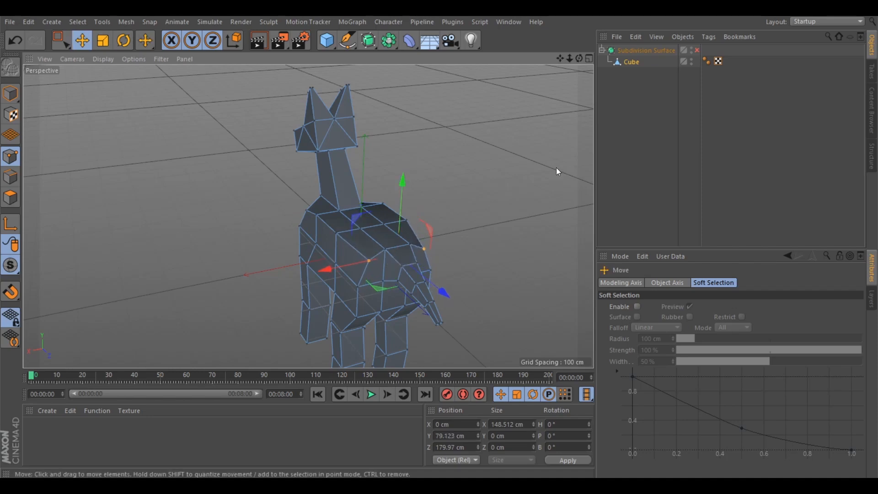
Loop-select the ring of points around the waist just before the hind legs and scale it uniformly down to about 152.6 by 128.9 cm
drag(579, 58, 503, 83)
drag(308, 216, 308, 216)
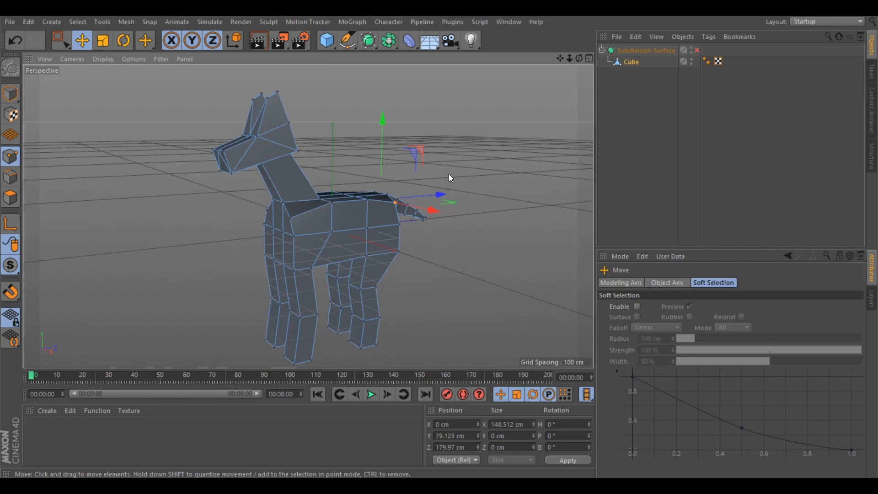
click(77, 22)
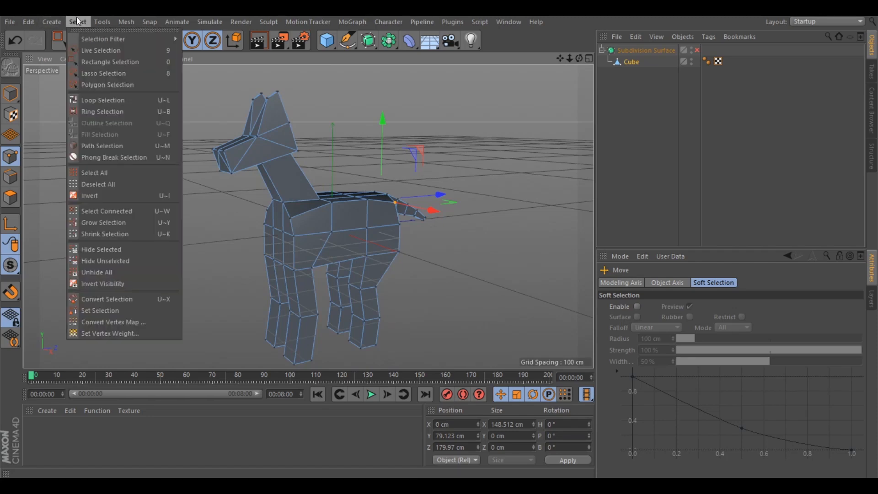
click(105, 102)
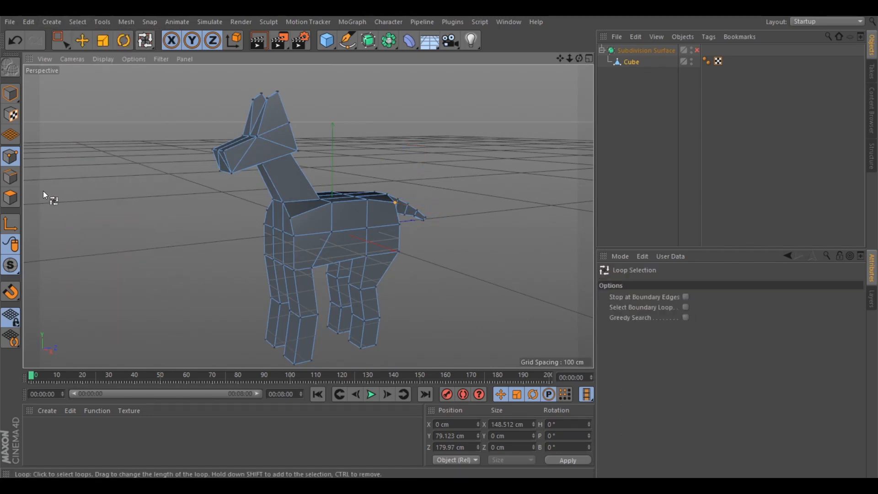
click(367, 198)
key(t)
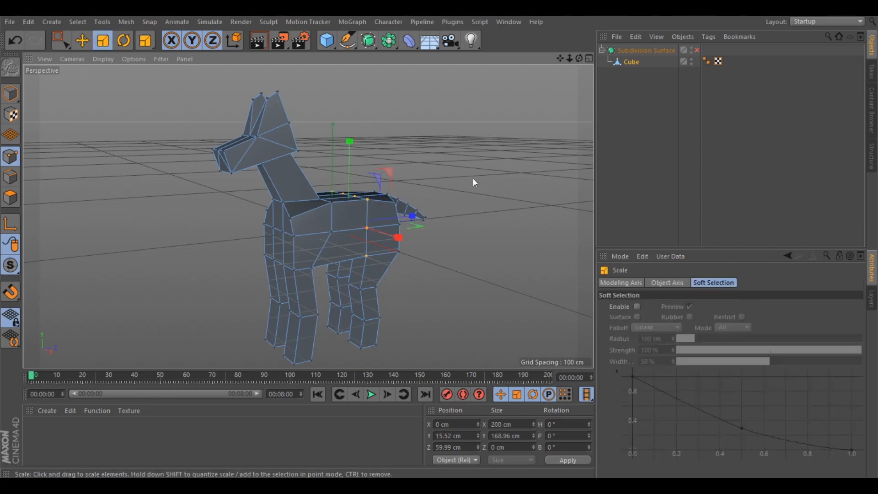
drag(515, 142, 440, 201)
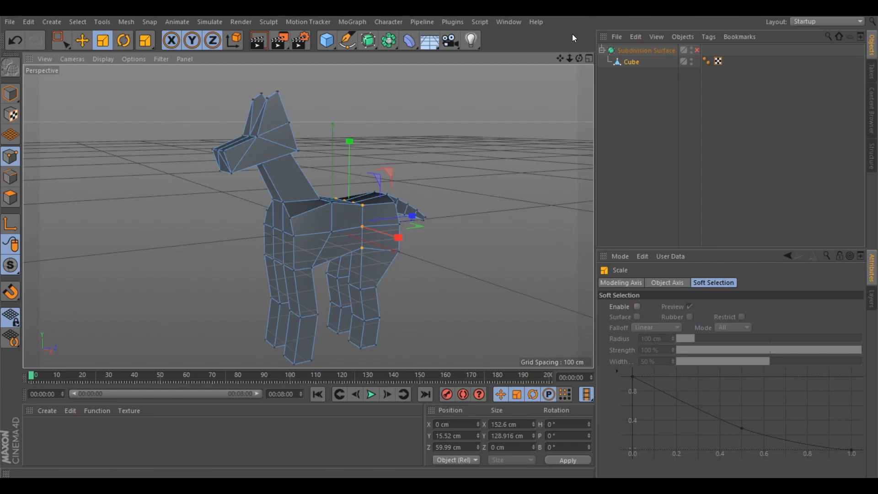
Enable the Subdivision Surface, clear the object selection and inspect the smoothed animal from its sides
drag(577, 58, 725, 52)
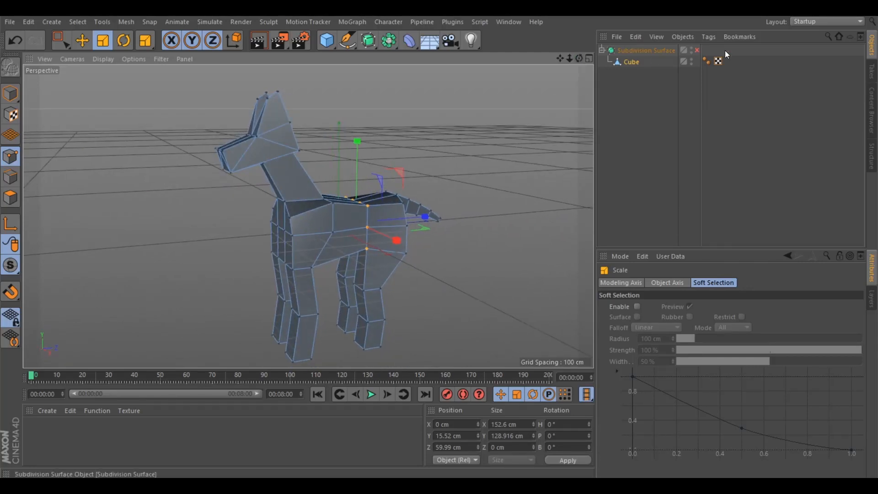
click(697, 50)
click(626, 149)
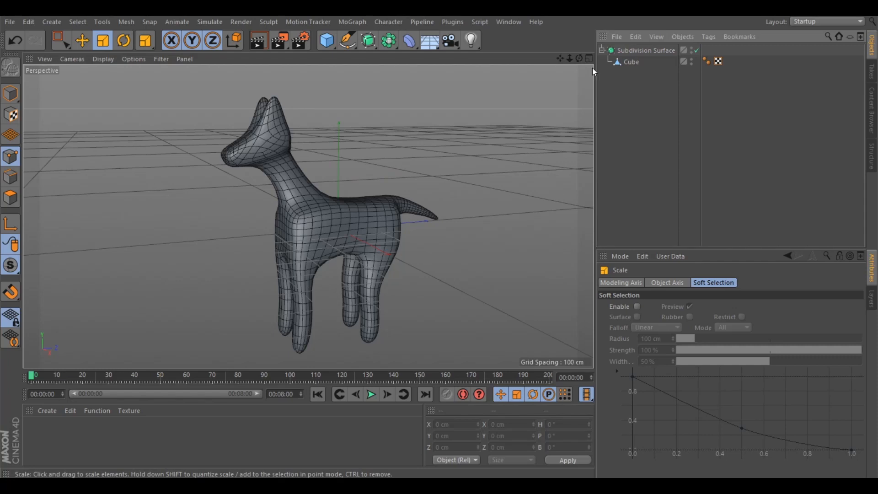
drag(579, 58, 696, 78)
Select all the head and ear points of the Cube and move them down and back to about Y 255.8 cm, Z -253.3 cm
click(630, 61)
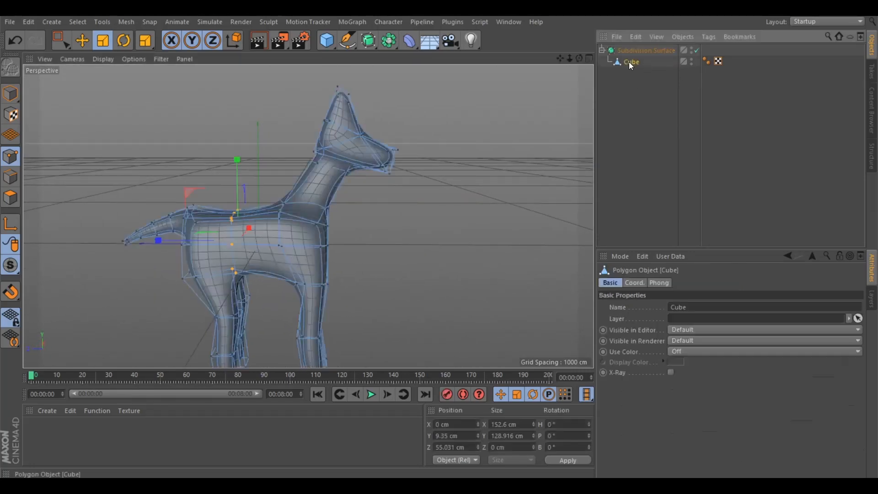
drag(59, 40, 95, 76)
drag(292, 74, 462, 187)
drag(356, 74, 353, 85)
drag(281, 142, 290, 145)
drag(363, 77, 359, 81)
drag(287, 147, 282, 147)
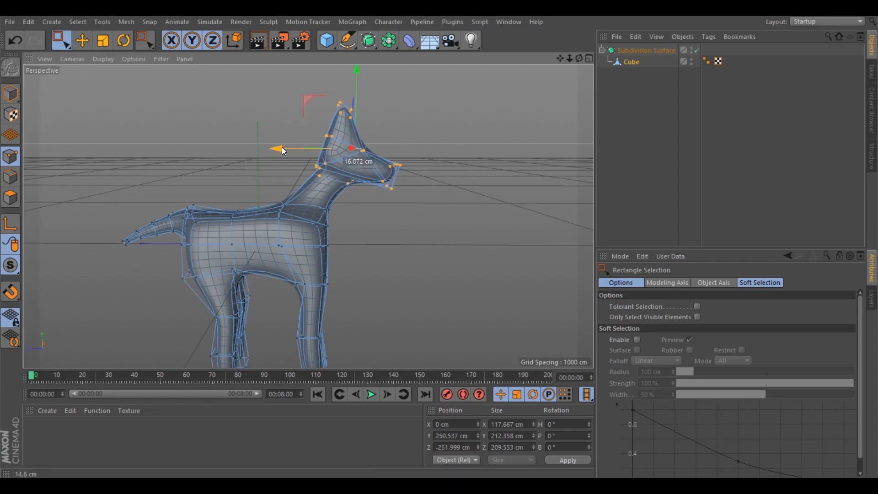
drag(355, 75, 358, 74)
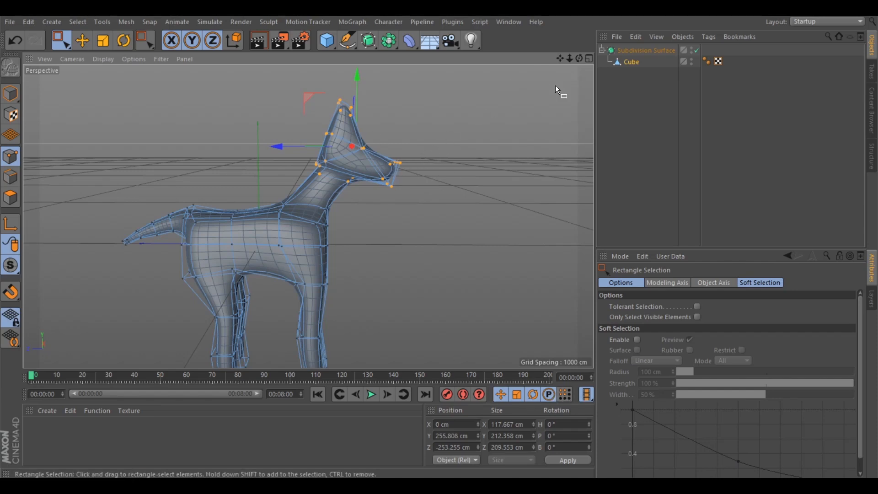
Loop-select the edges around the waist, move them forward to about Y 3.6 cm, Z 21.3 cm, and switch to Model mode
mouse_move(579, 58)
mouse_down()
mouse_move(567, 69)
mouse_move(577, 64)
mouse_up()
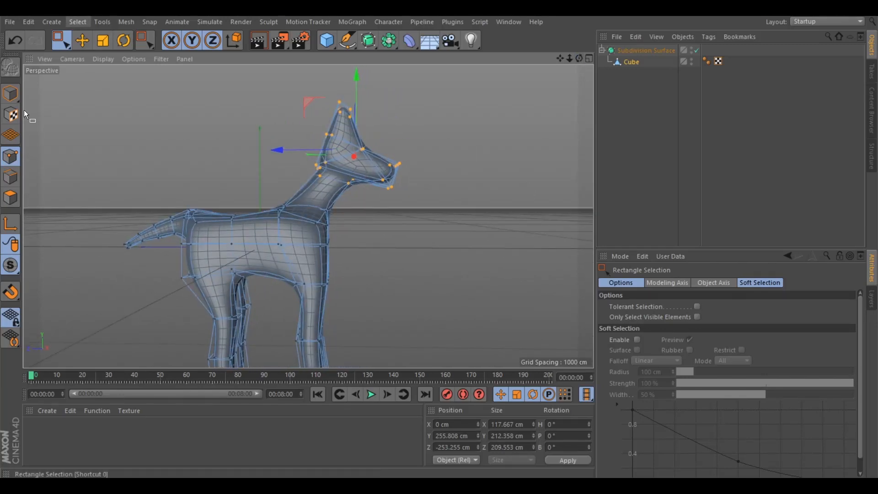
click(10, 176)
click(81, 21)
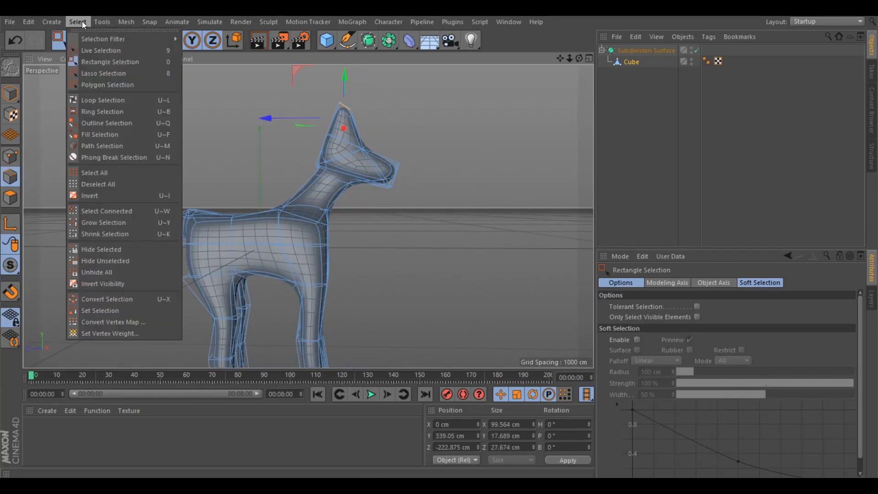
click(100, 103)
drag(231, 233, 232, 262)
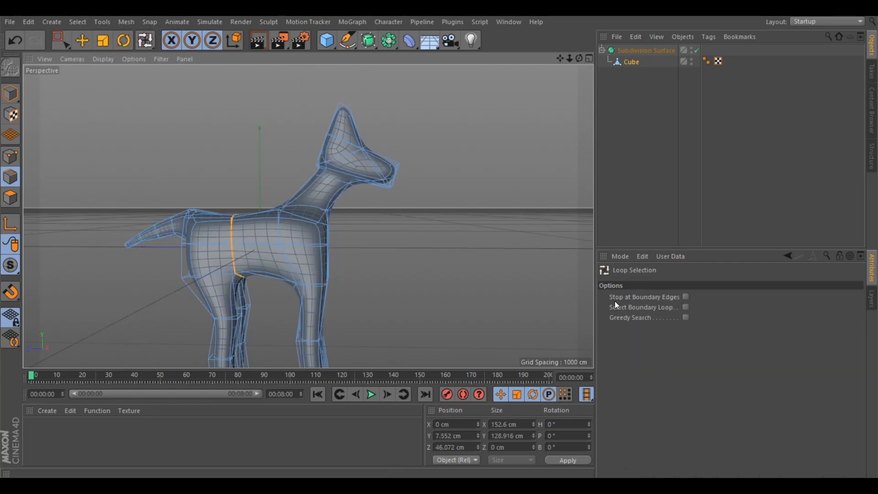
drag(579, 58, 495, 117)
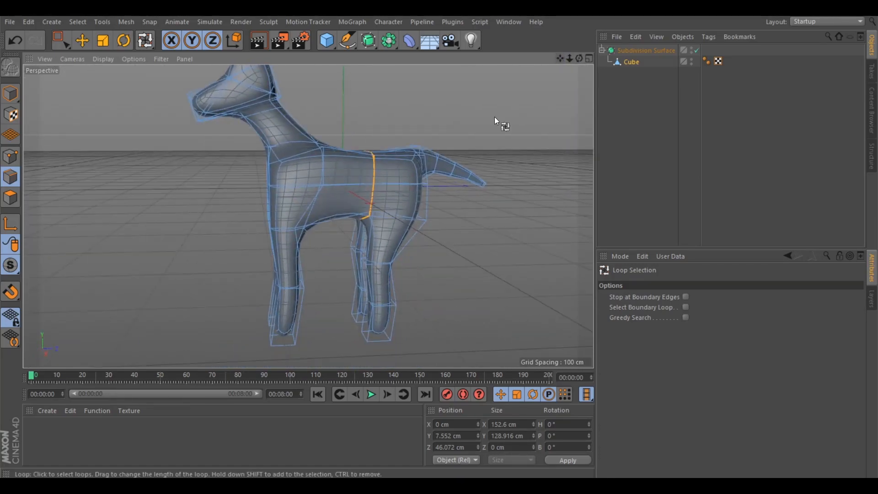
click(82, 41)
drag(440, 181, 424, 183)
mouse_move(353, 114)
mouse_down()
mouse_move(350, 87)
mouse_move(345, 110)
mouse_up()
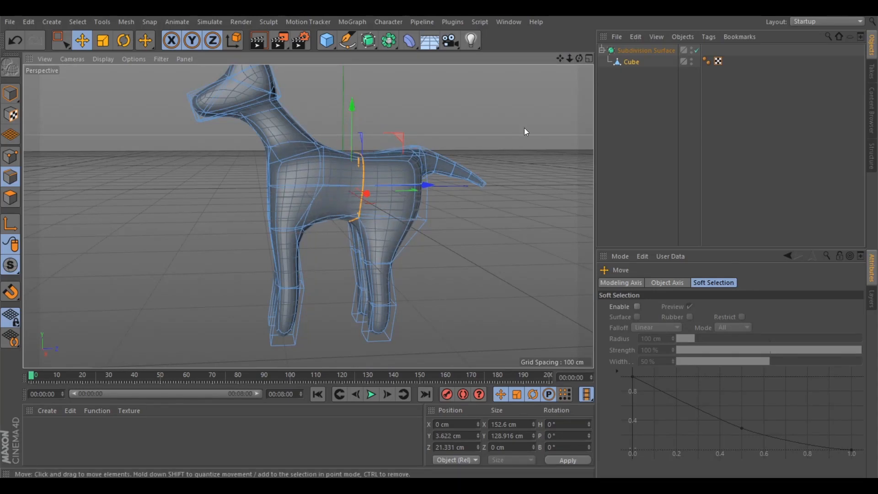
mouse_move(578, 58)
mouse_down()
mouse_move(539, 37)
mouse_move(563, 58)
mouse_up()
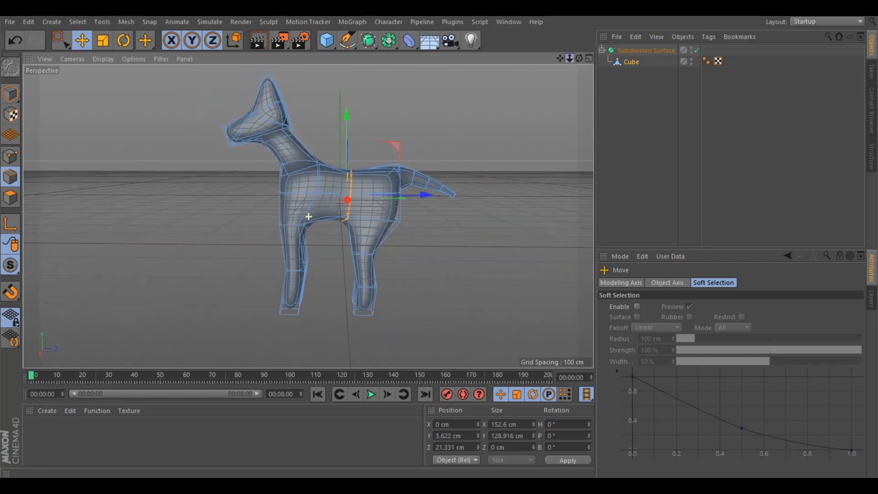
click(11, 94)
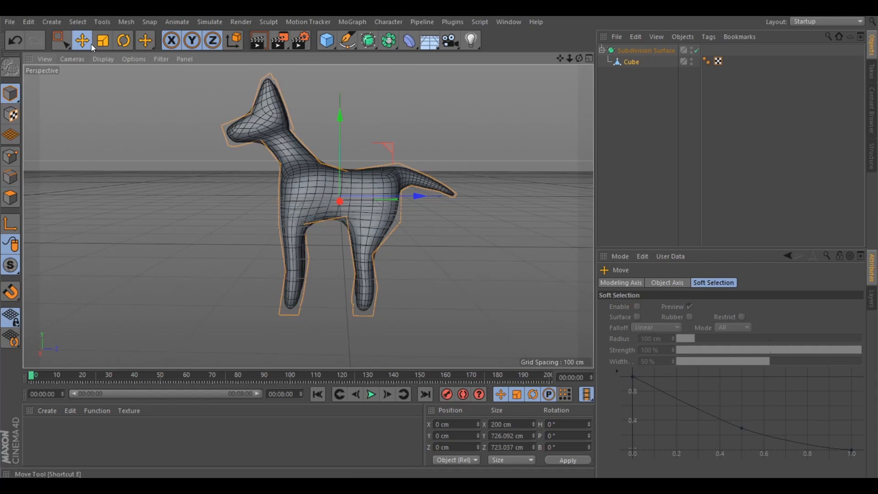
Scale the whole Cube along its individual axes to about 180.5 by 636.5 by 716.3 cm
click(103, 40)
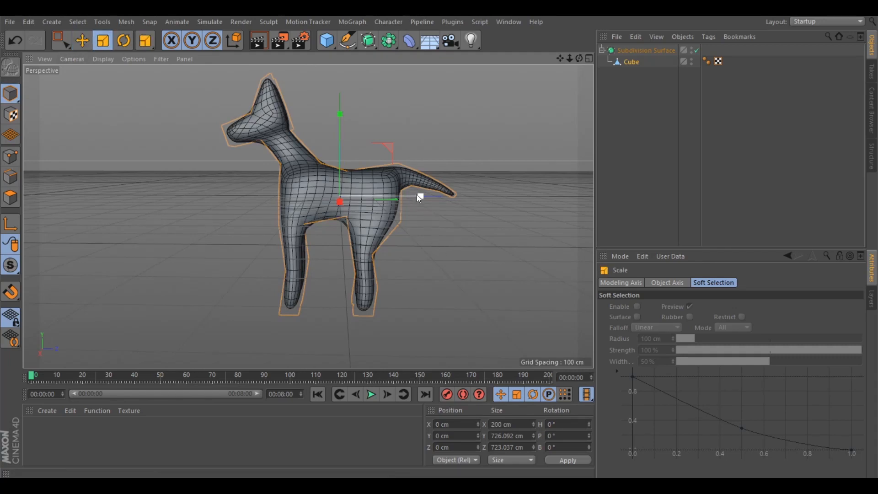
drag(420, 196, 431, 196)
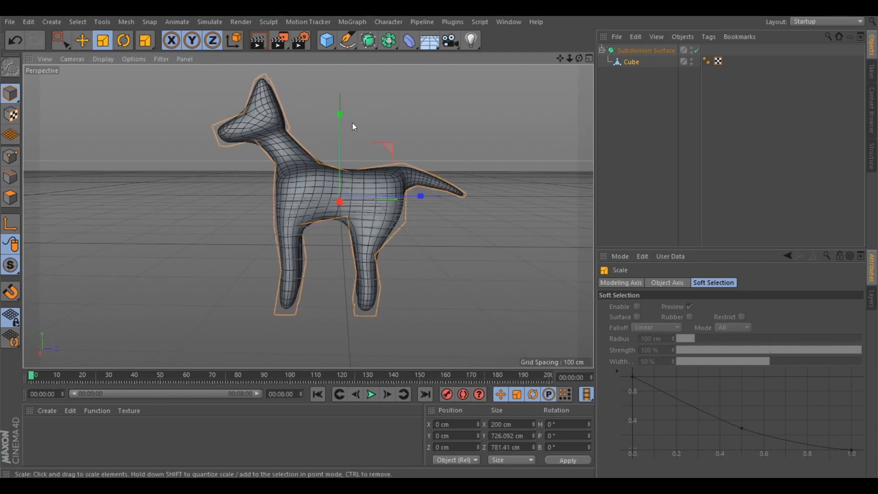
mouse_move(339, 114)
mouse_down()
mouse_move(334, 133)
mouse_move(337, 124)
mouse_up()
drag(424, 195, 414, 196)
drag(579, 58, 568, 99)
drag(262, 231, 269, 231)
drag(580, 58, 450, 106)
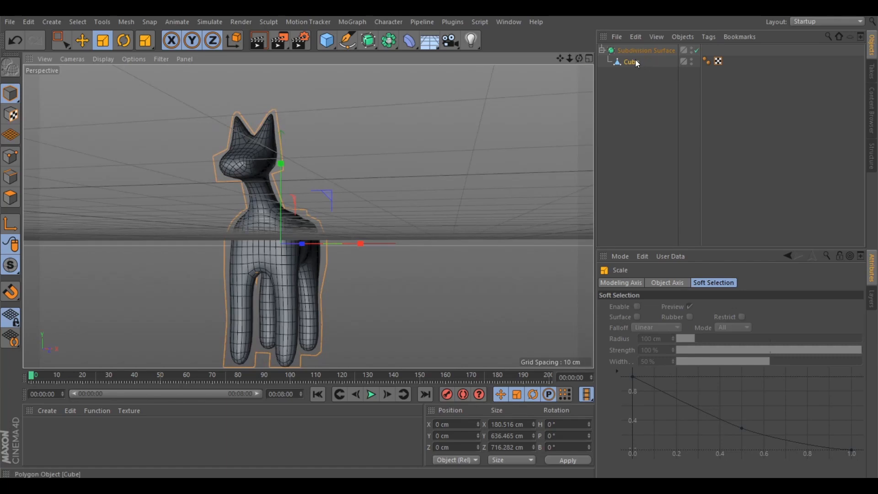
Loop-select the Cube's neck polygons and scale them to about 64.2 by 95.5 by 194.7 cm
click(633, 61)
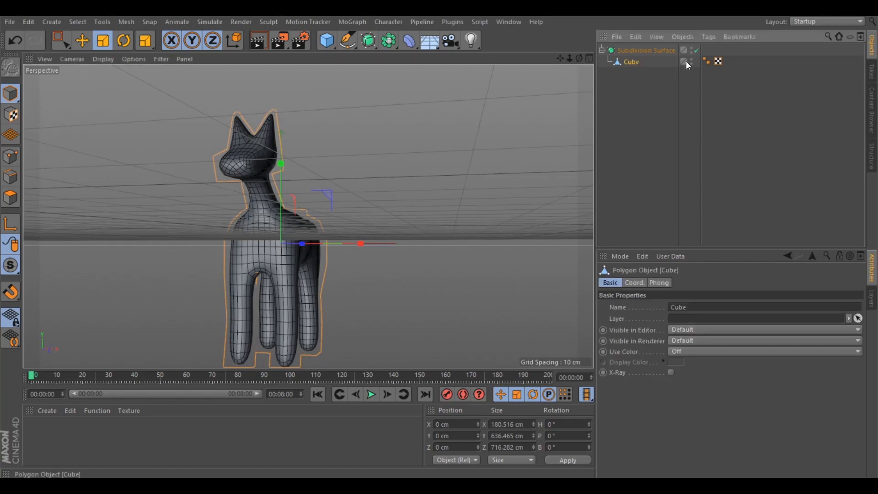
click(10, 197)
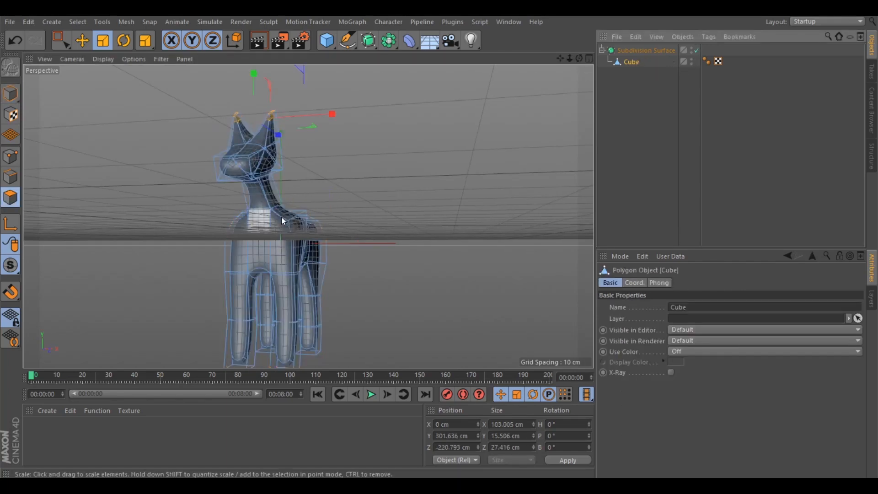
right_click(268, 190)
click(301, 304)
click(261, 193)
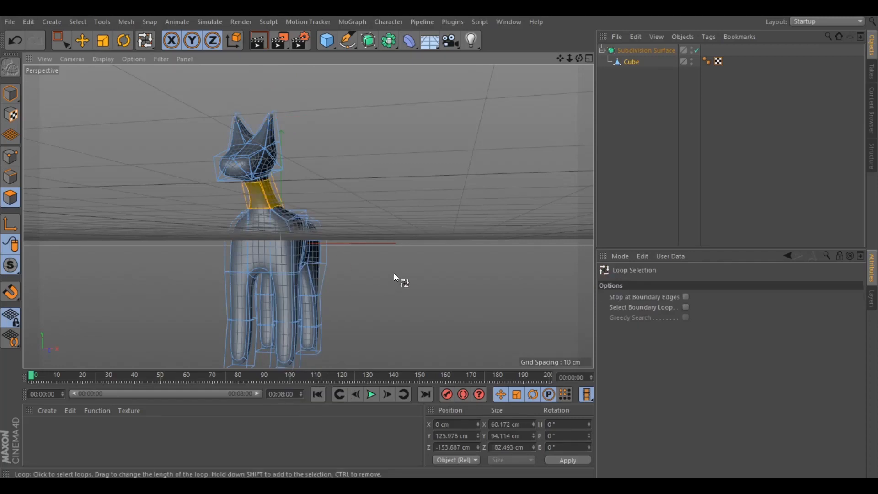
drag(579, 58, 544, 112)
key(t)
drag(382, 152, 358, 174)
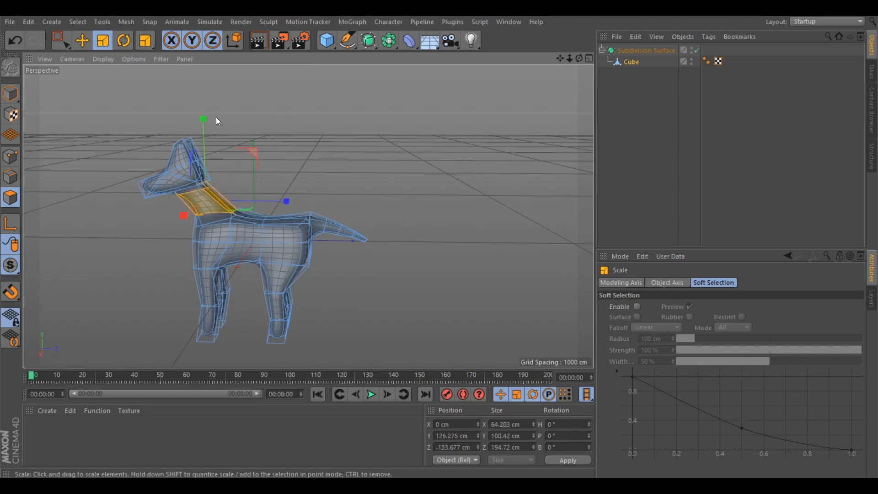
drag(205, 119, 208, 122)
In the Left view, rectangle-select all head and ear polygons and scale them up uniformly to about 122.7 by 215 by 239.8 cm
click(72, 59)
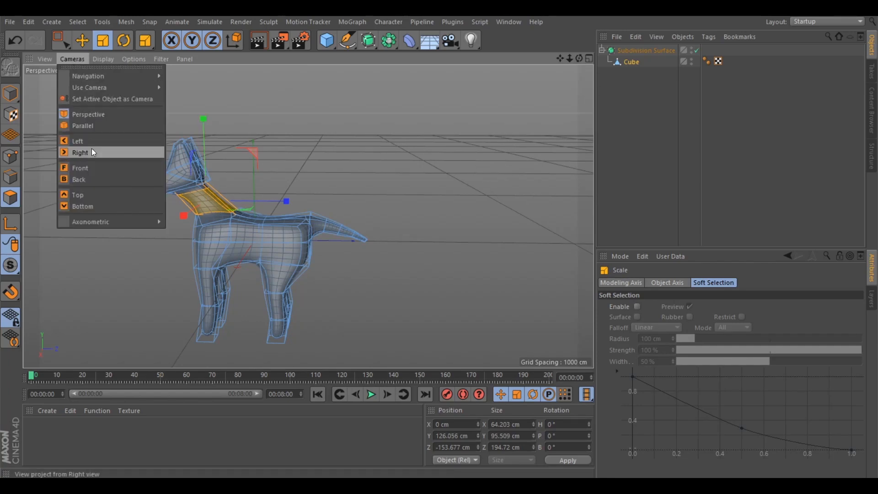
click(137, 139)
scroll(429, 125, down, 1)
drag(560, 58, 520, 92)
drag(309, 216, 288, 210)
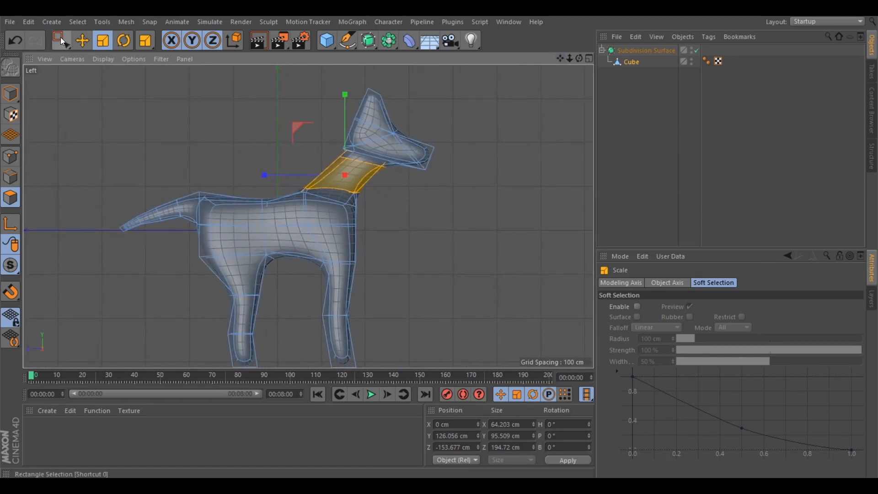
click(60, 39)
drag(304, 70, 492, 183)
key(t)
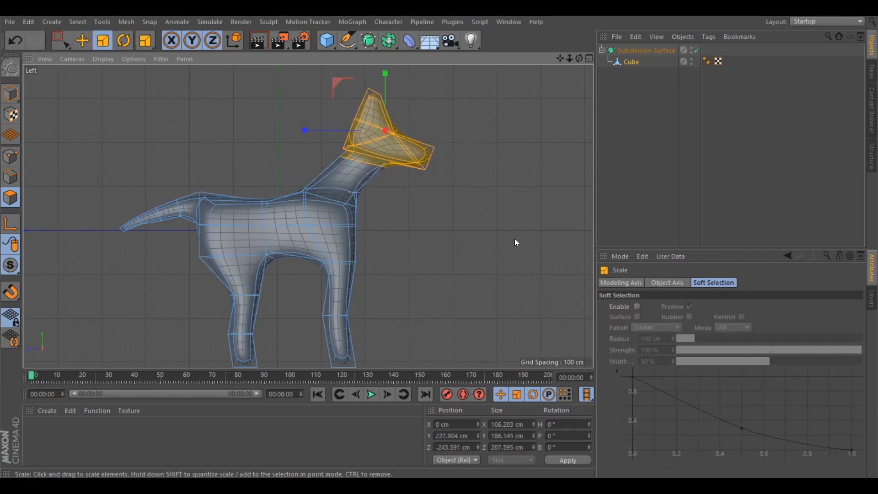
drag(465, 226, 555, 224)
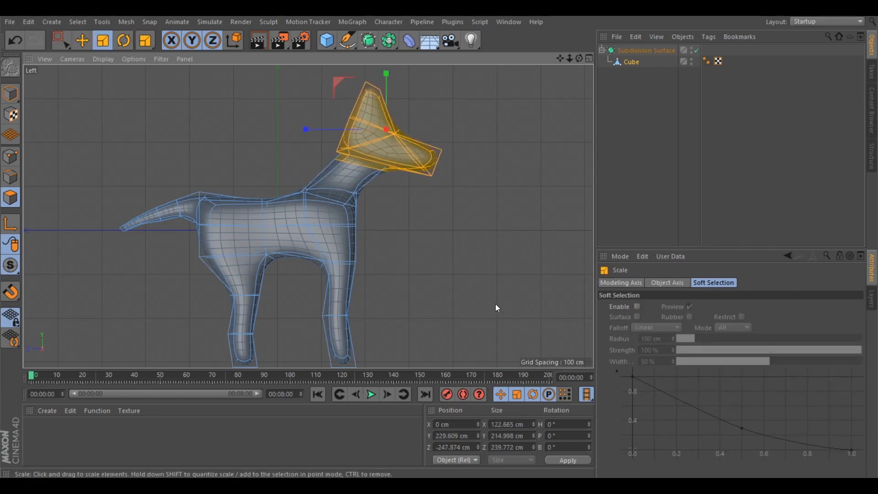
Return to the Perspective view and clear the object selection to see the smoothed animal from the front
click(73, 59)
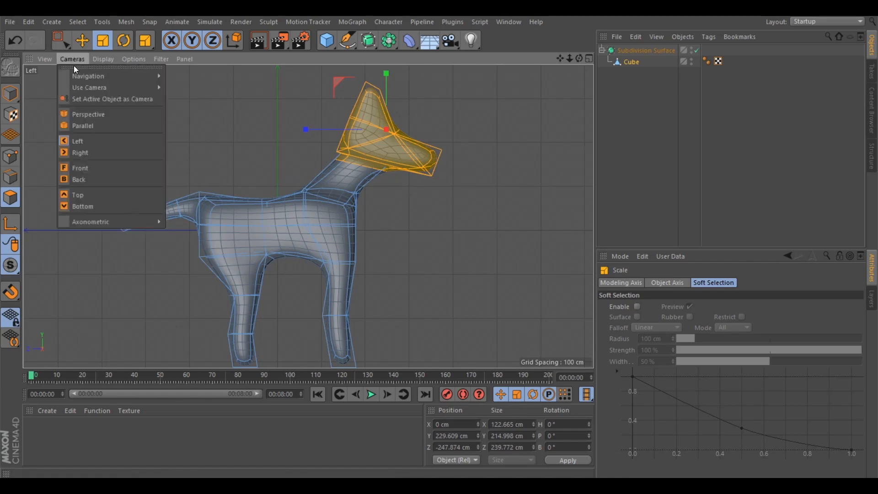
click(81, 112)
scroll(452, 189, down, 5)
drag(580, 60, 569, 121)
click(619, 137)
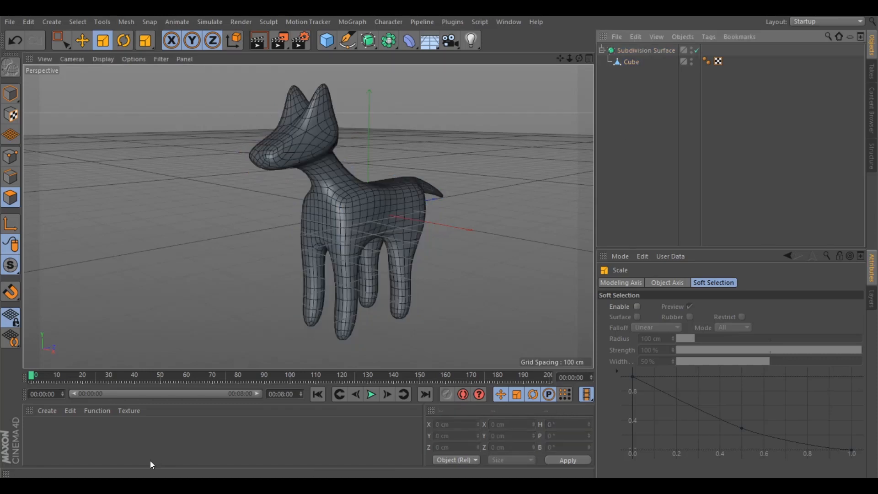
Create an orange material with colour H 35°, S 80%, V 80% and apply it to the Cube
double_click(134, 447)
drag(728, 405, 714, 402)
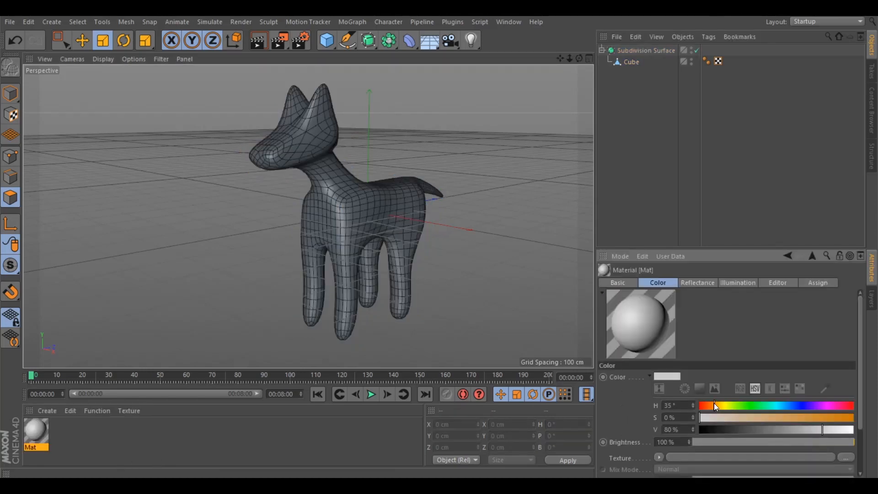
click(827, 418)
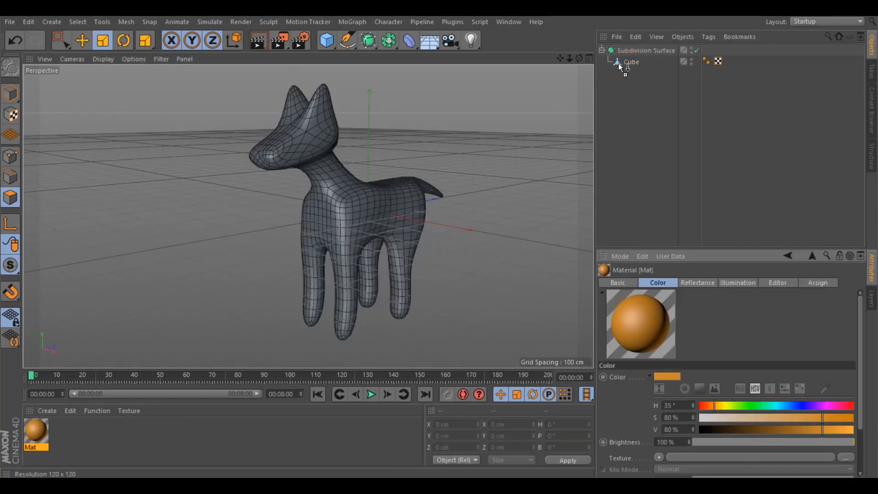
drag(628, 58, 487, 86)
click(639, 167)
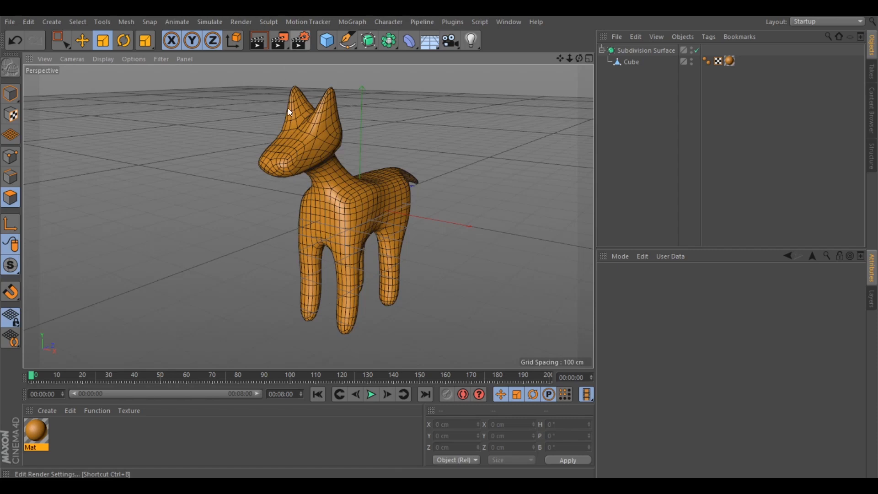
Add the Ambient Occlusion effect to the render settings
click(299, 42)
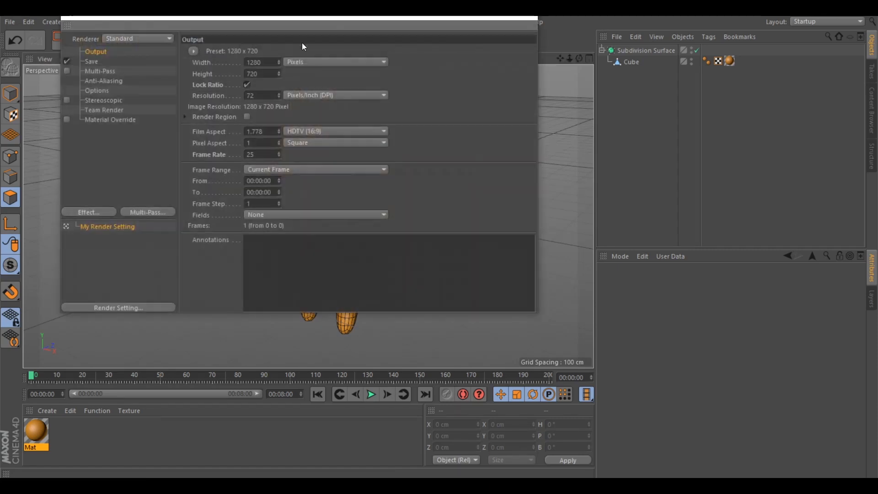
click(85, 212)
click(174, 209)
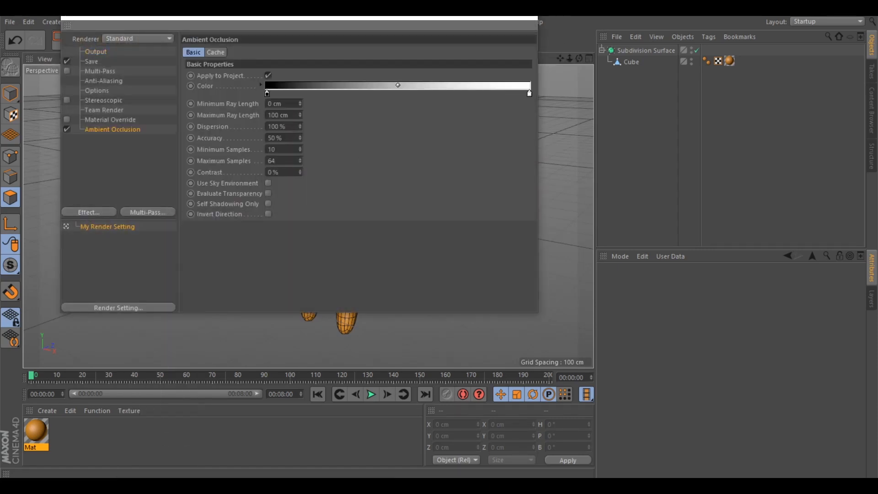
click(527, 18)
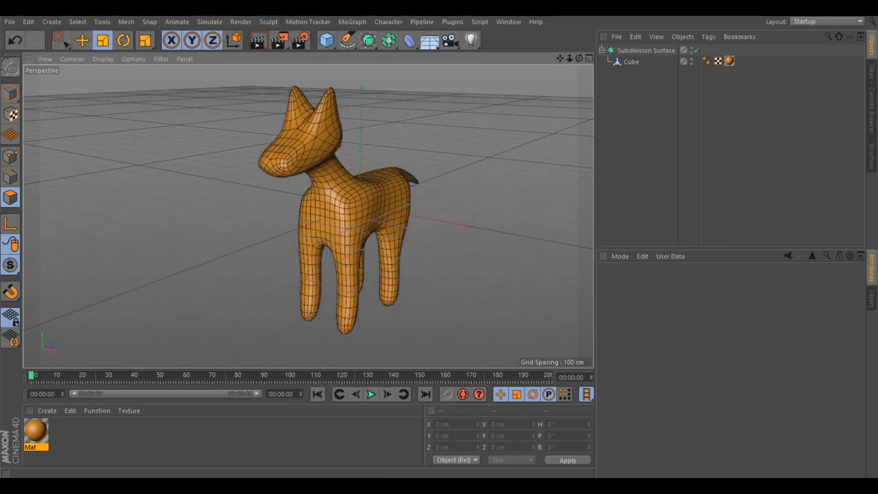
Preview-render the animal in the viewport from the front and from behind
scroll(398, 160, up, 2)
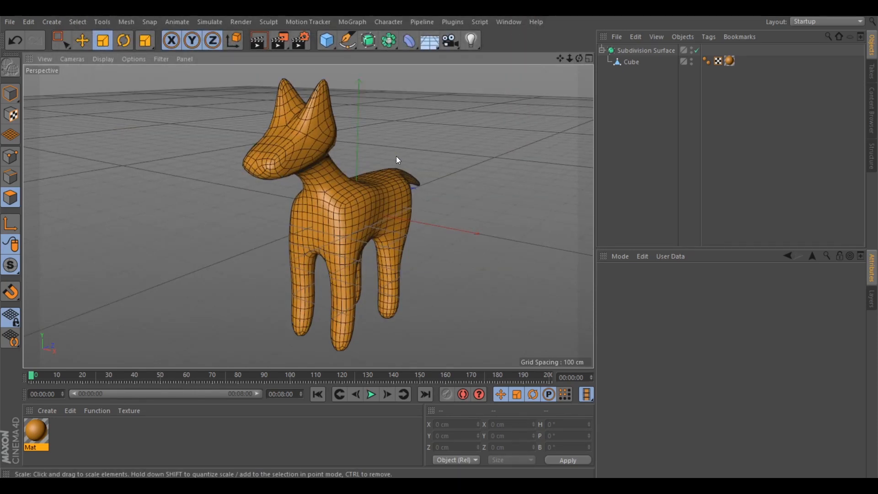
click(259, 41)
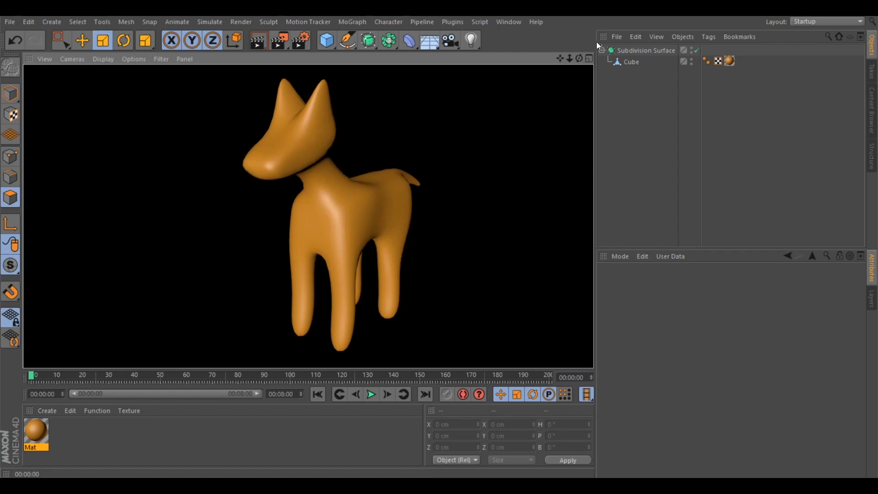
drag(579, 59, 530, 62)
click(259, 41)
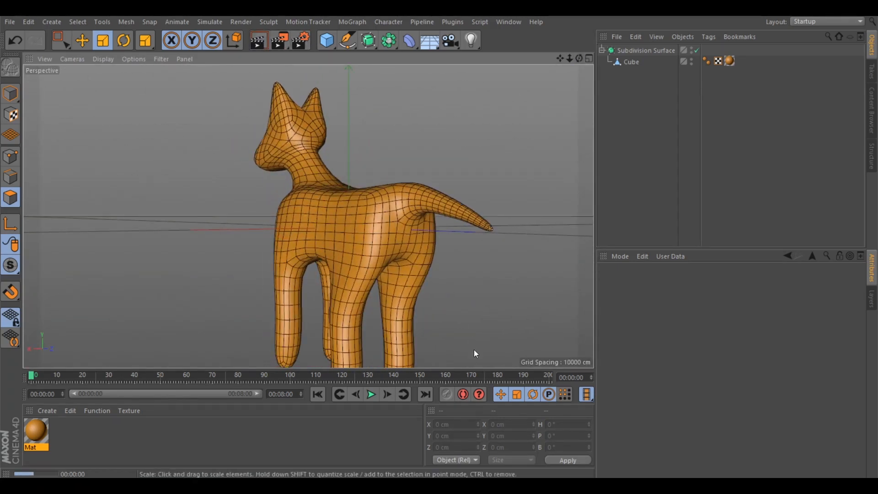
click(530, 181)
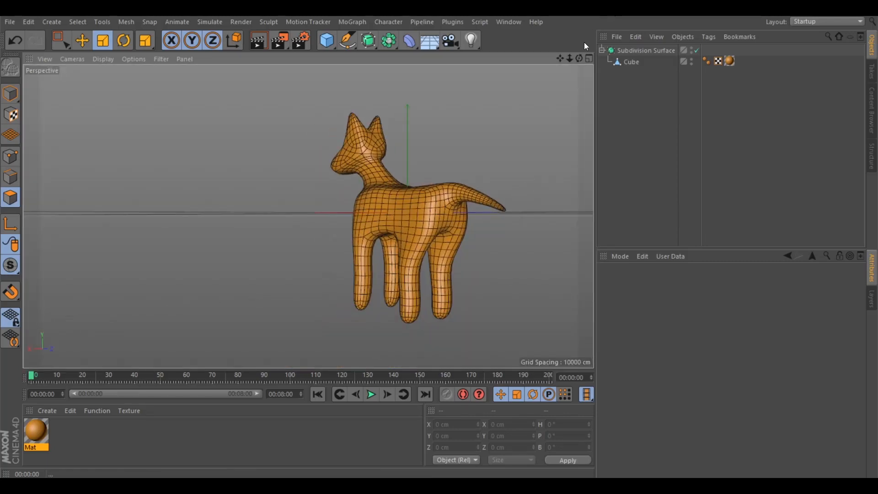
Select the Cube and rectangle-select its head and ear polygons
drag(580, 59, 439, 45)
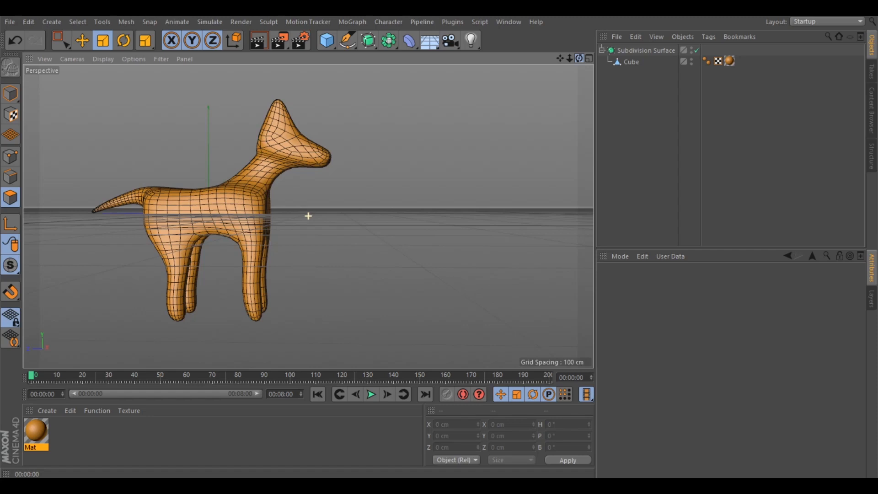
drag(563, 58, 662, 72)
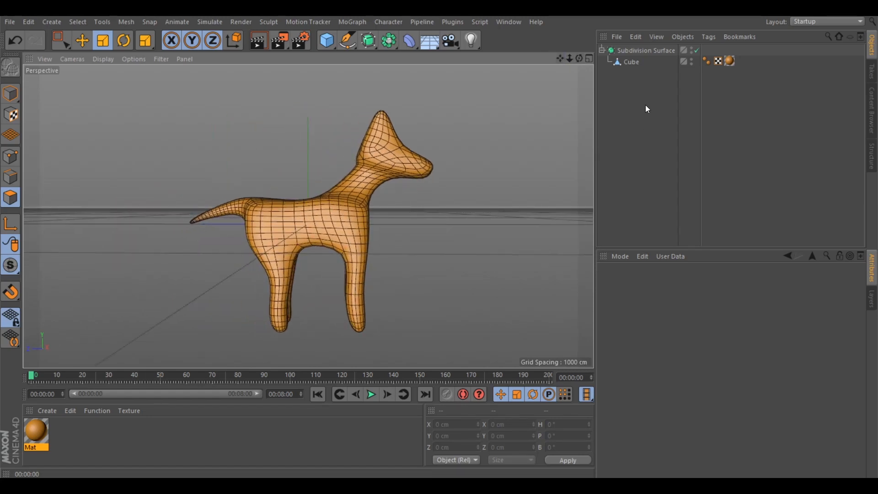
click(630, 62)
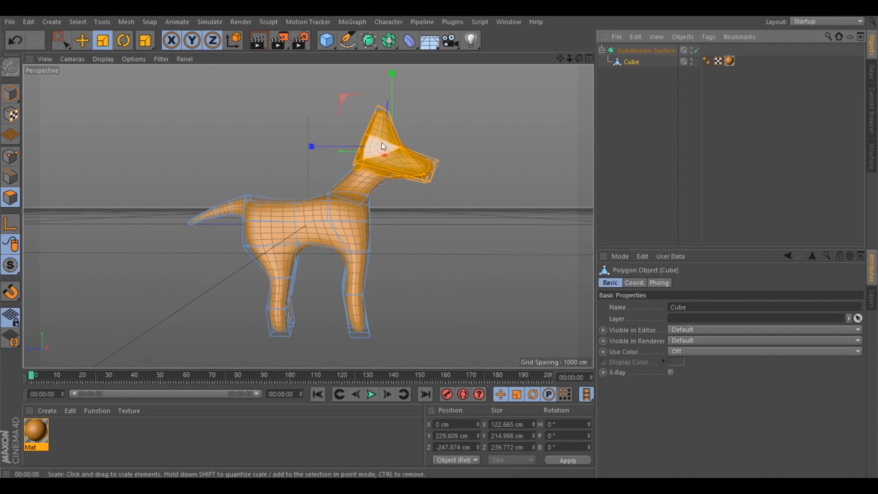
click(59, 39)
drag(299, 76, 562, 187)
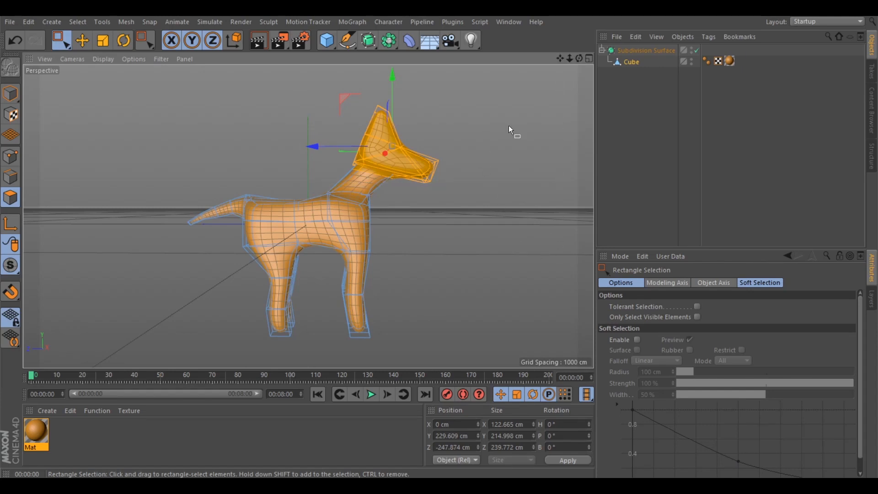
Enable point-level animation recording and record a keyframe of the head pose at frame 10
drag(578, 58, 568, 35)
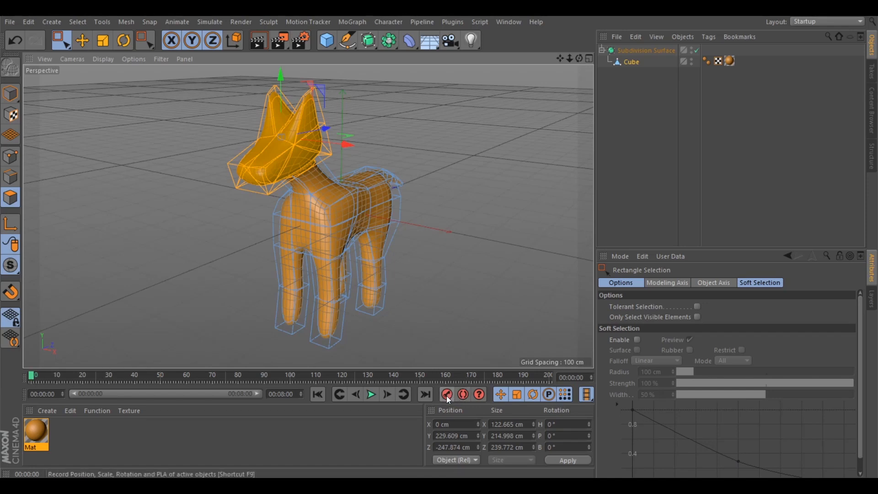
click(57, 374)
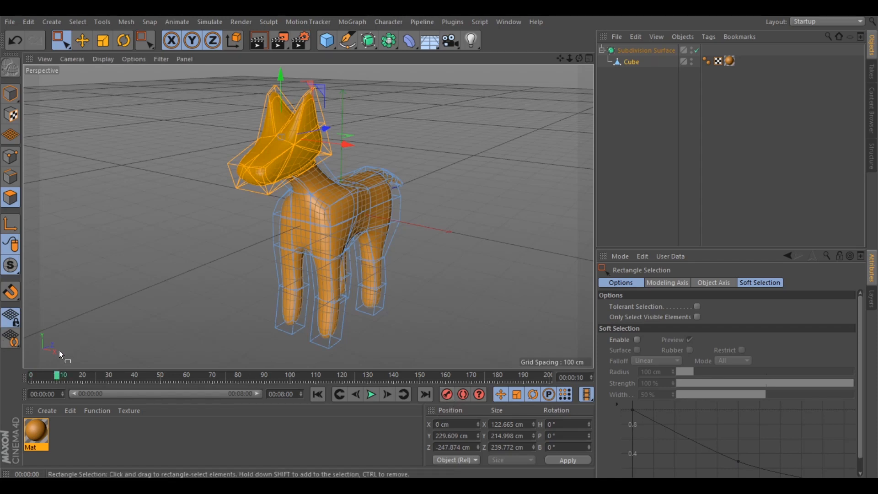
click(447, 399)
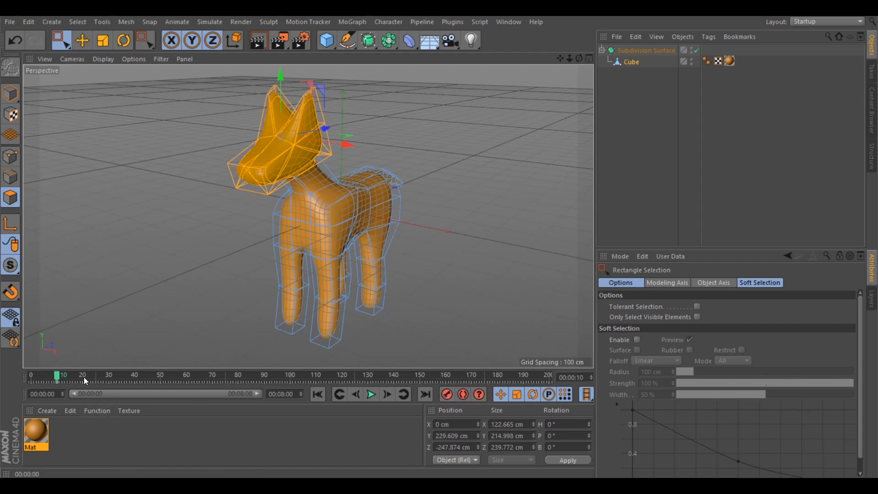
At frame 30, rotate the head polygons downward and to the side, and record a keyframe of the pose
click(107, 374)
click(107, 374)
drag(579, 58, 549, 59)
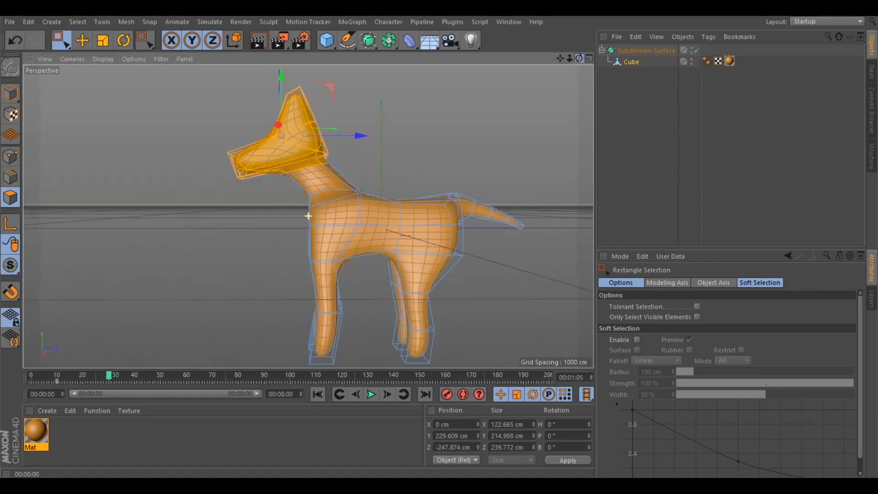
click(129, 40)
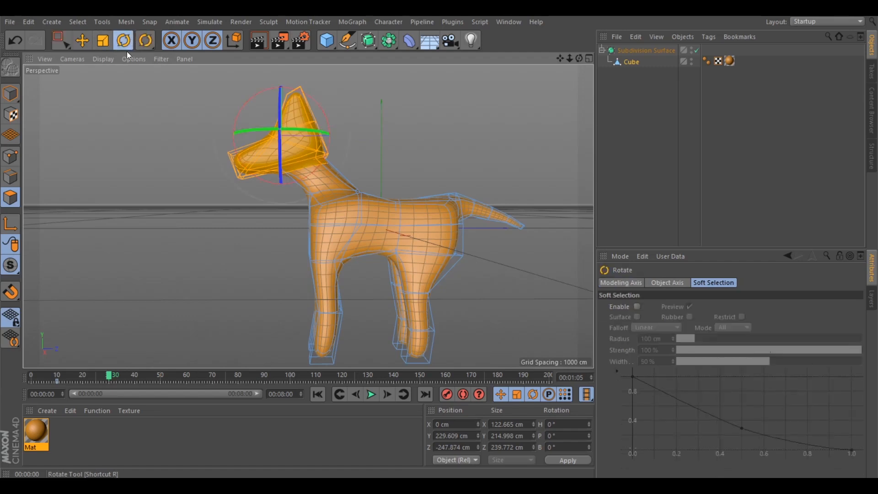
drag(246, 98, 331, 135)
key(ctrl+z)
drag(580, 58, 627, 70)
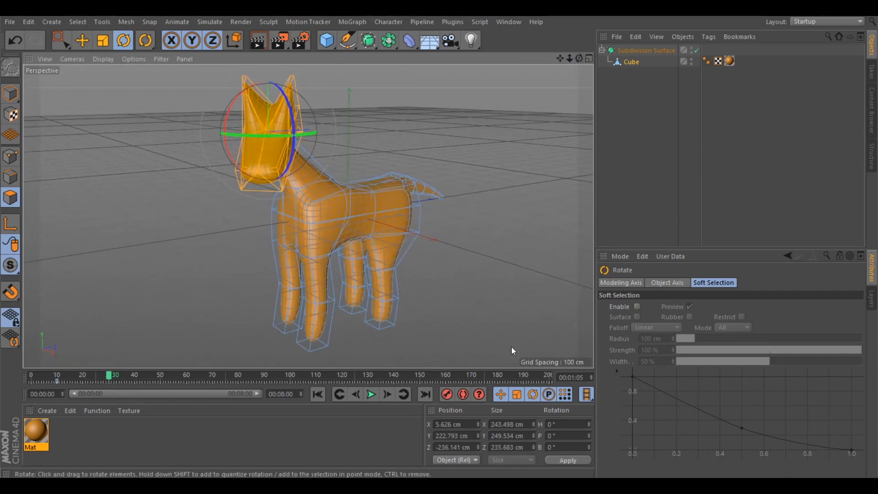
click(448, 395)
At frame 50, rotate the head polygons up to level, move them upward and back toward the body, and record a keyframe
drag(580, 58, 558, 84)
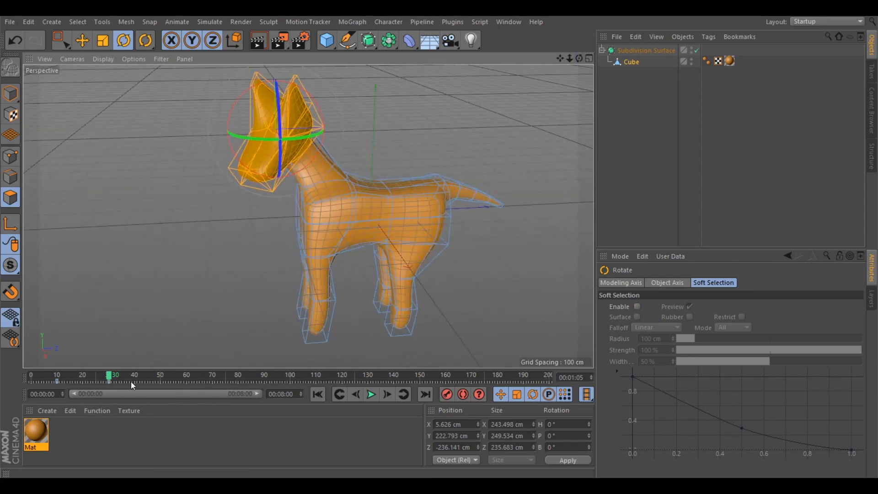
click(161, 378)
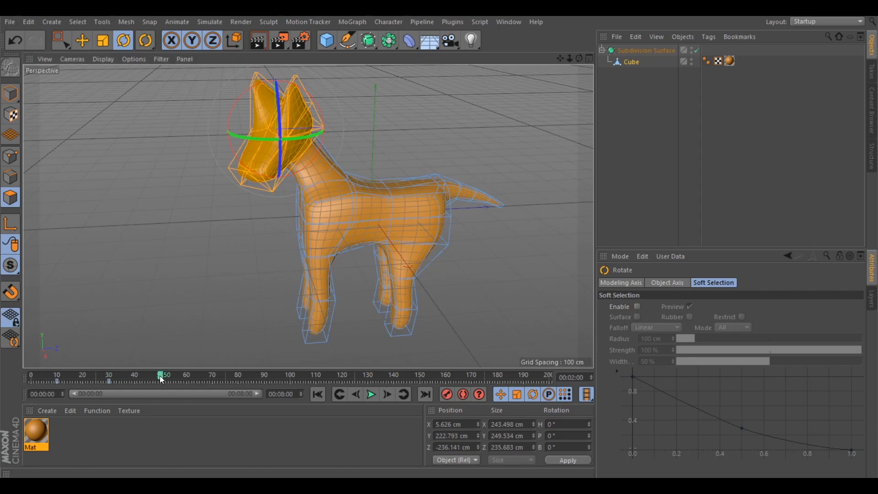
drag(580, 58, 572, 33)
drag(302, 132, 326, 119)
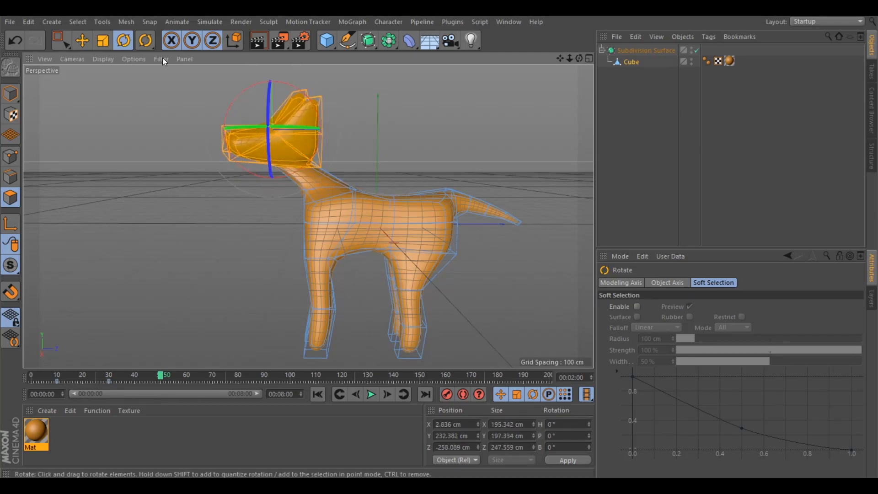
click(82, 41)
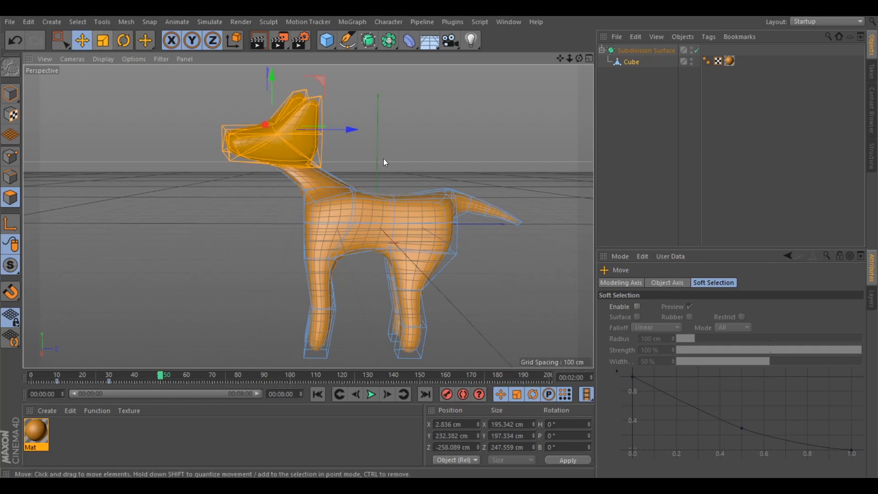
drag(348, 128, 300, 67)
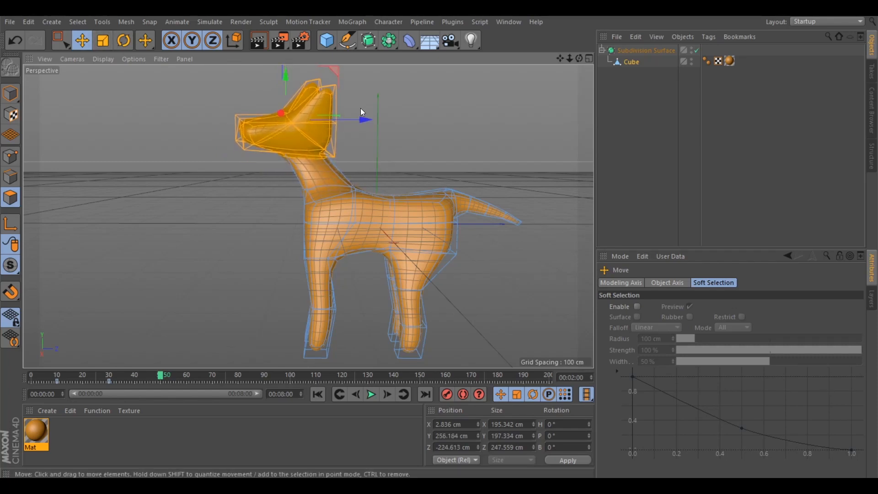
click(445, 394)
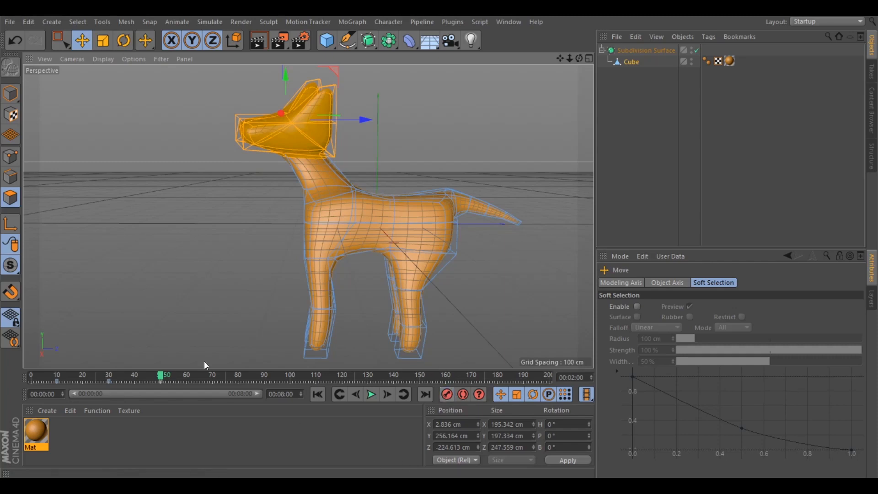
Scrub the timeline between about frames 10 and 50 to review the head animation
drag(160, 376, 51, 370)
drag(83, 374, 59, 377)
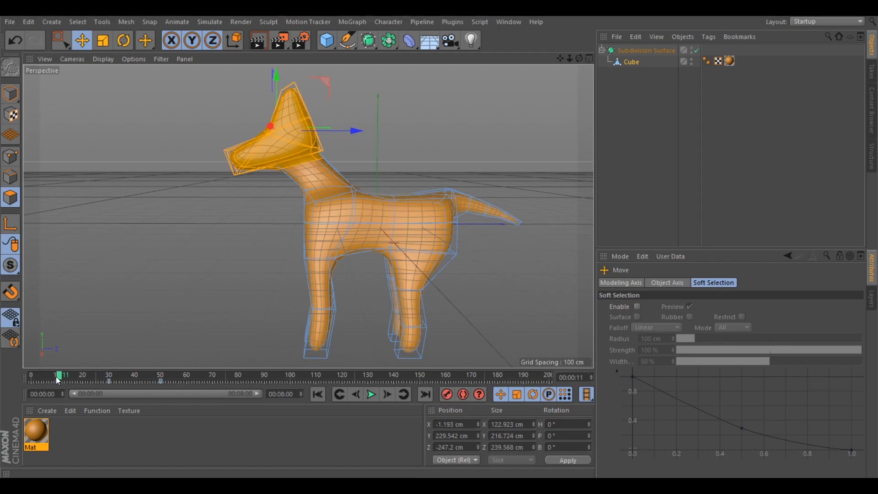
drag(59, 376, 157, 379)
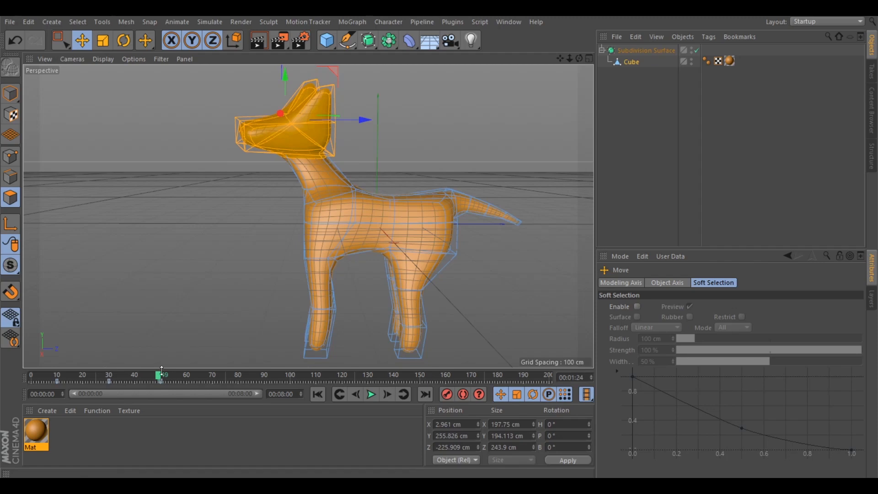
Go to frame 40 and loop-select the polygons of the near front leg's lower section
drag(160, 376, 136, 376)
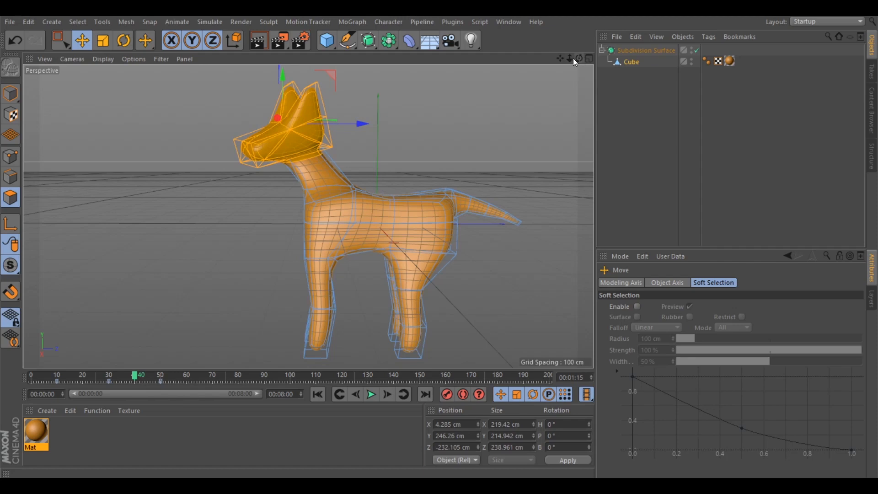
drag(579, 59, 480, 56)
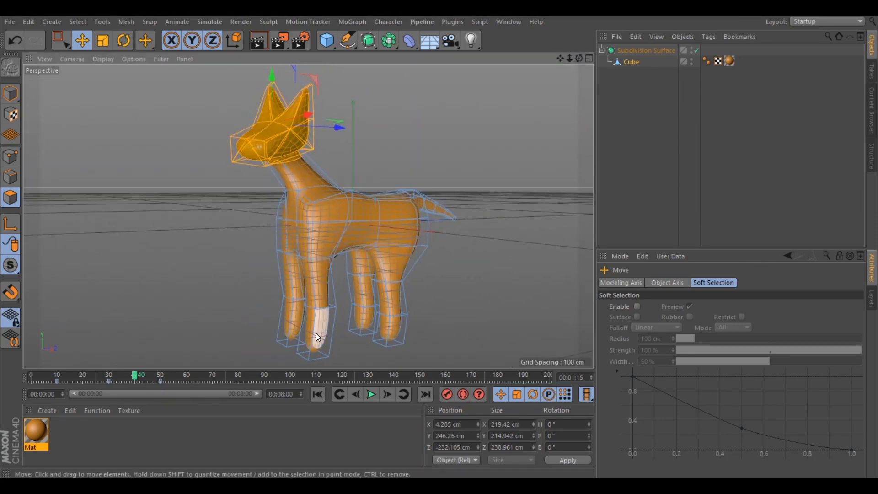
key(u)
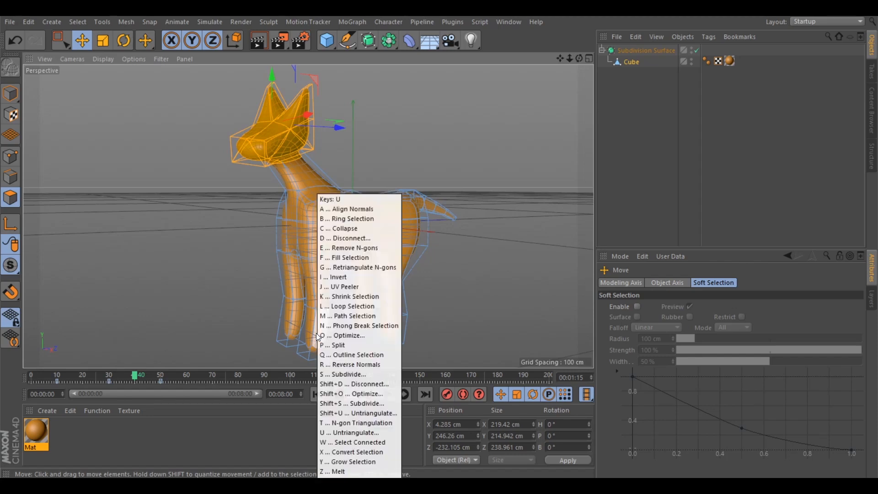
key(l)
click(320, 317)
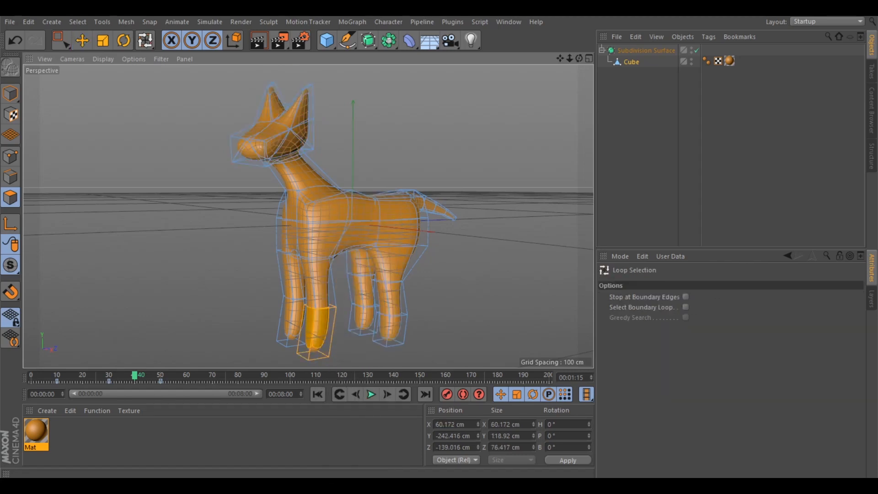
Try to move the selected lower front leg backward and slightly upward at frame 40, check the motion, and undo it
click(83, 40)
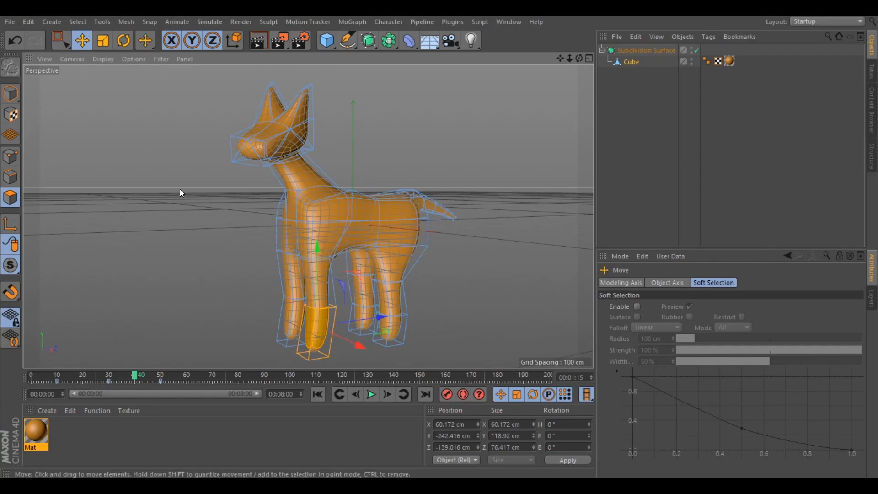
mouse_move(382, 315)
mouse_down()
mouse_move(360, 319)
mouse_move(397, 310)
mouse_up()
mouse_move(332, 245)
mouse_down()
mouse_move(342, 230)
mouse_move(343, 237)
mouse_up()
drag(396, 310, 401, 307)
drag(579, 58, 540, 41)
drag(345, 247, 346, 248)
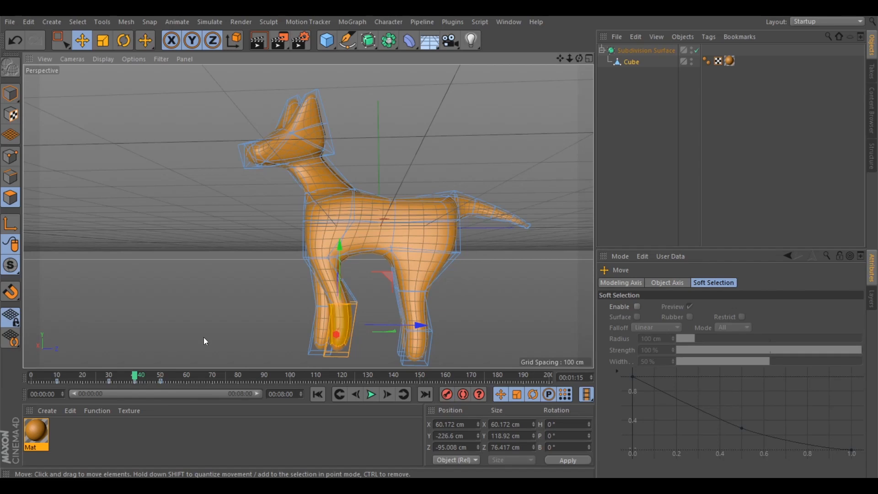
mouse_move(139, 377)
mouse_down()
mouse_move(98, 375)
mouse_move(180, 377)
mouse_move(69, 377)
mouse_move(179, 385)
mouse_move(125, 379)
mouse_up()
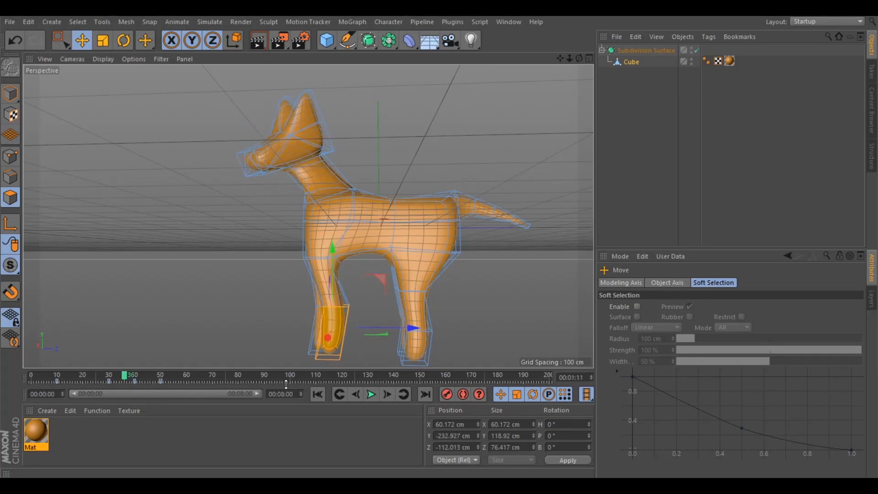
key(ctrl+z)
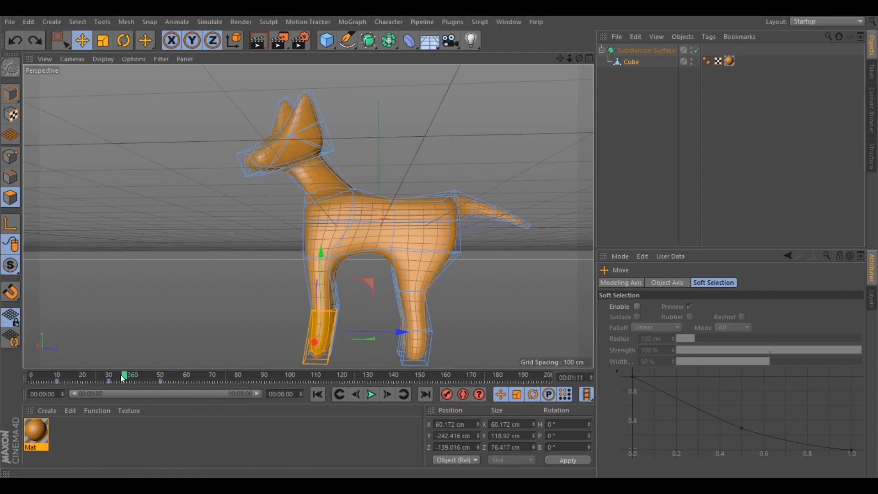
At frame 40, raise the modeling axis of the selected lower leg polygons to the knee
drag(124, 378, 135, 377)
drag(579, 59, 437, 48)
mouse_move(308, 216)
alt+mouse_down()
mouse_move(320, 213)
mouse_move(309, 216)
alt+mouse_up()
click(13, 227)
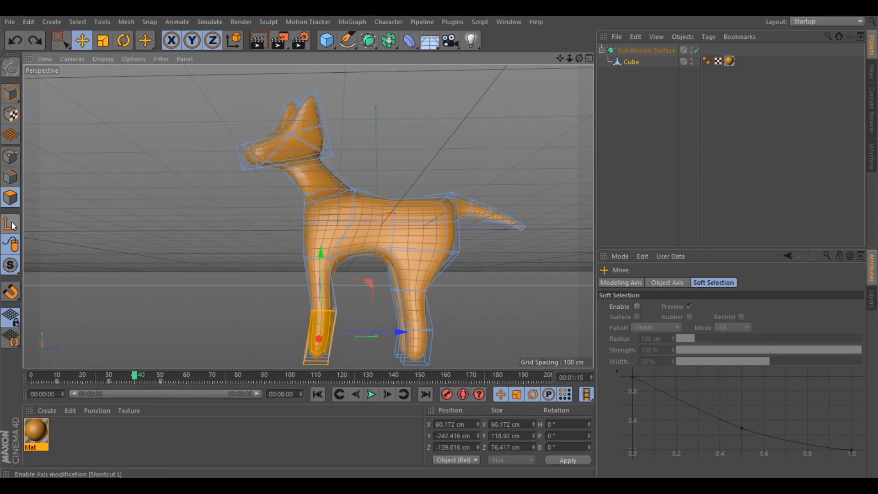
drag(320, 258, 328, 235)
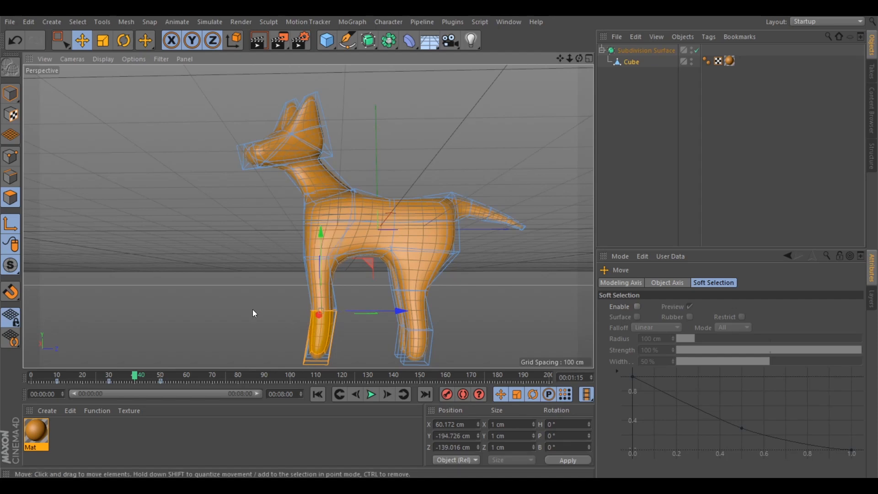
click(10, 224)
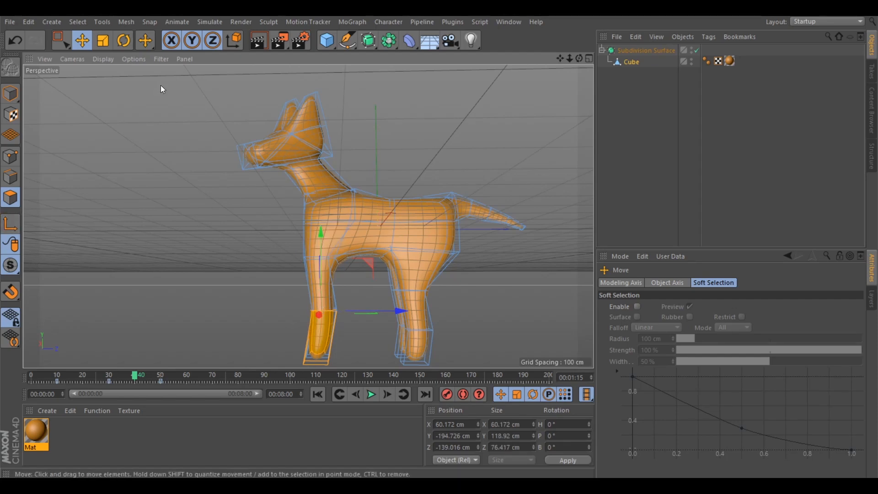
Rotate the lower front leg forward about the knee, move it forward and up, and record the pose at frame 40
click(106, 41)
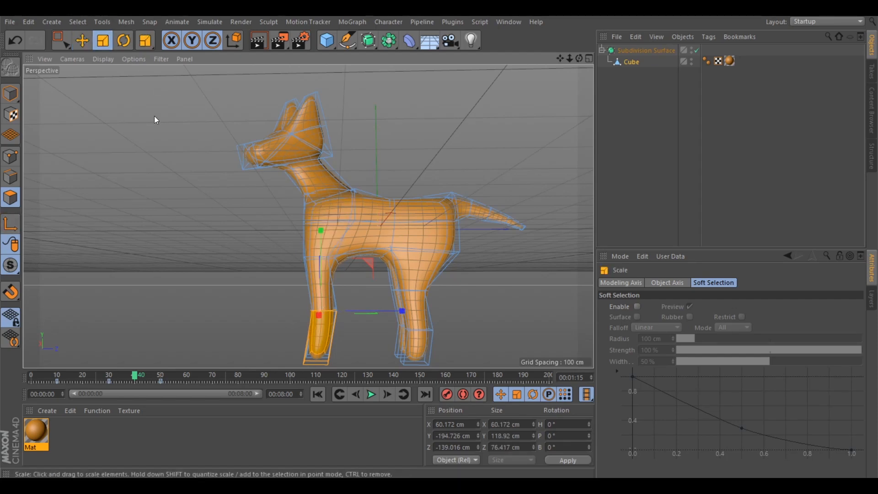
click(126, 36)
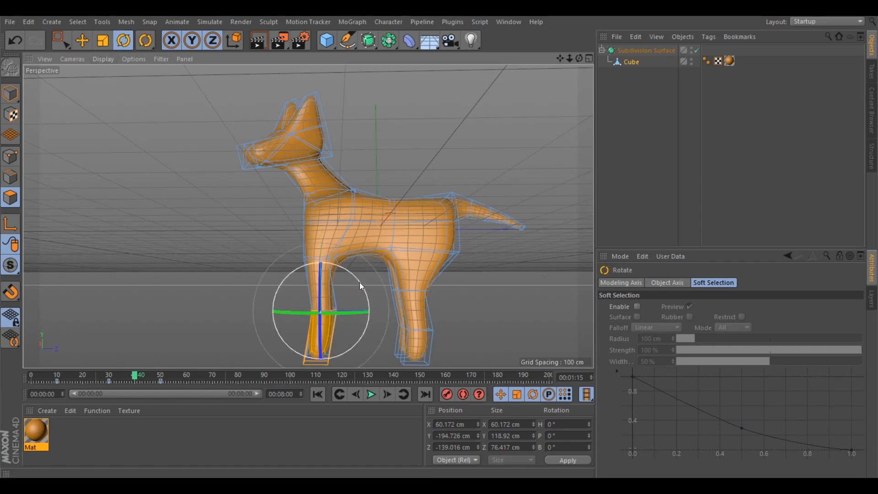
drag(360, 281, 374, 323)
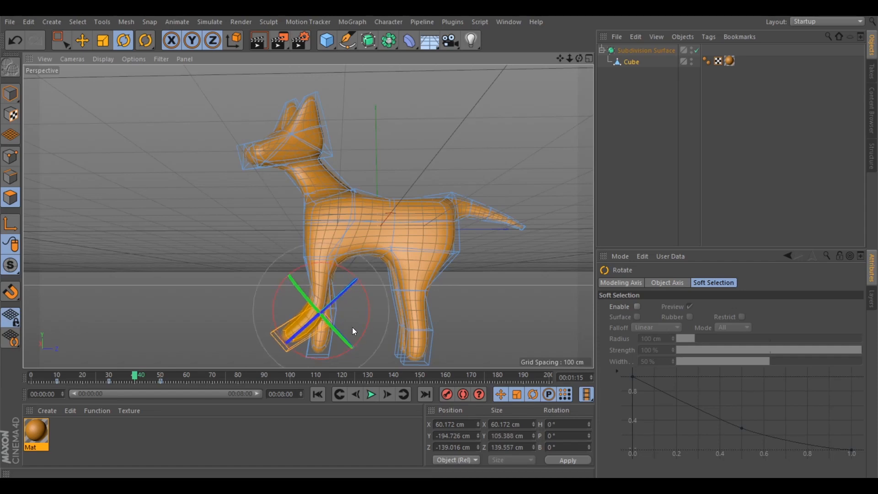
click(83, 40)
drag(367, 361, 357, 253)
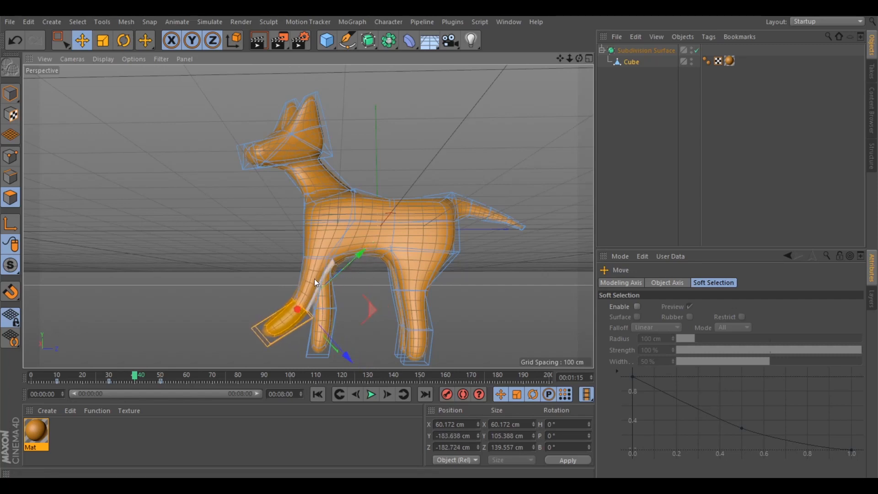
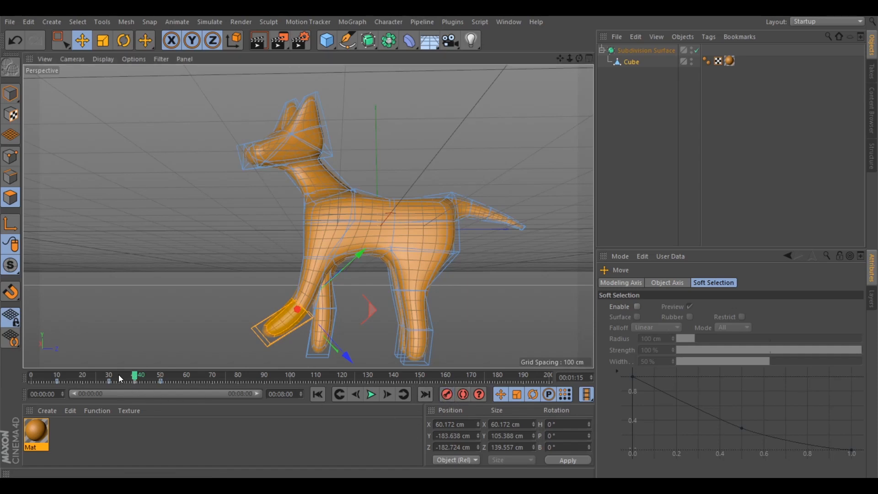
drag(135, 376, 109, 386)
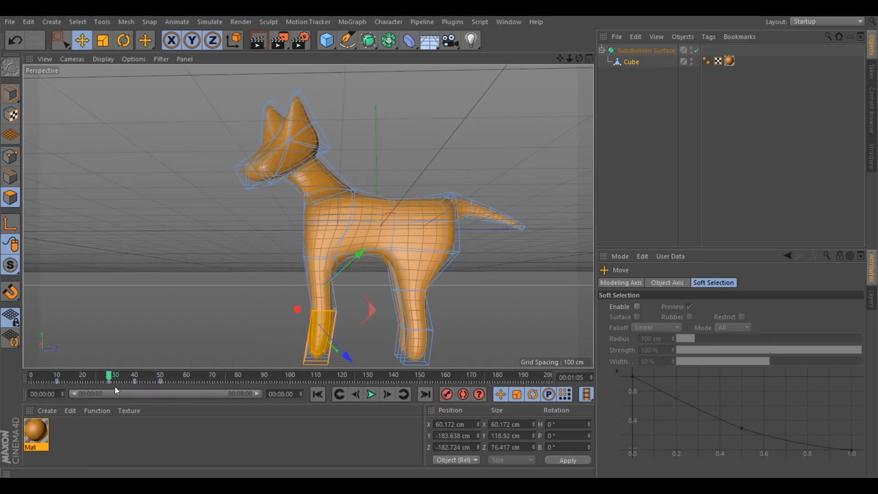
Clear the selection, reselect the Cube, and loop-select the near front leg's lower polygons at frame 30
click(630, 143)
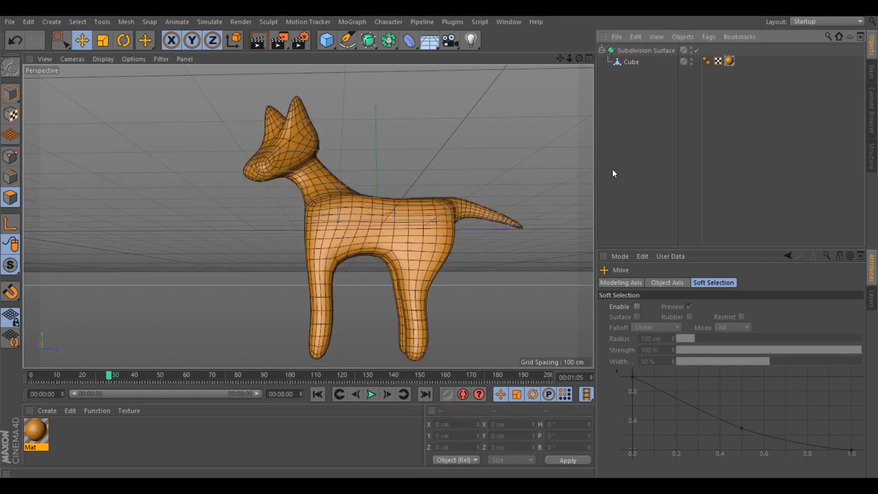
click(625, 62)
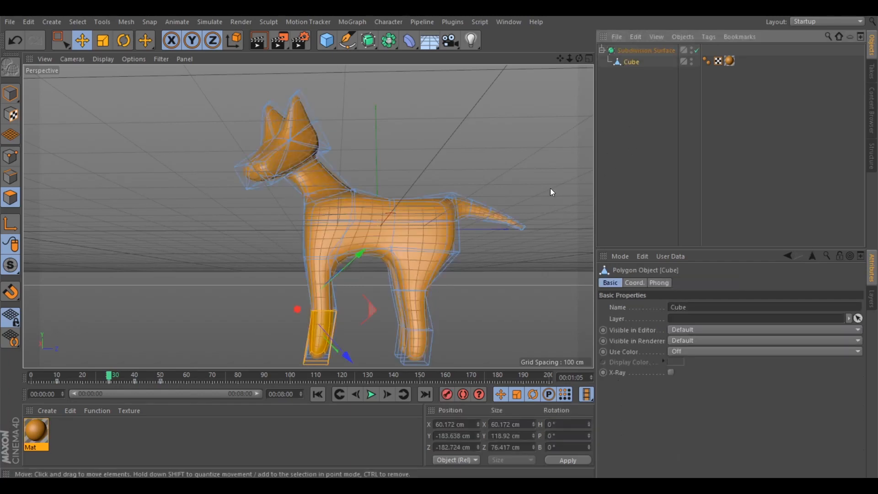
click(419, 280)
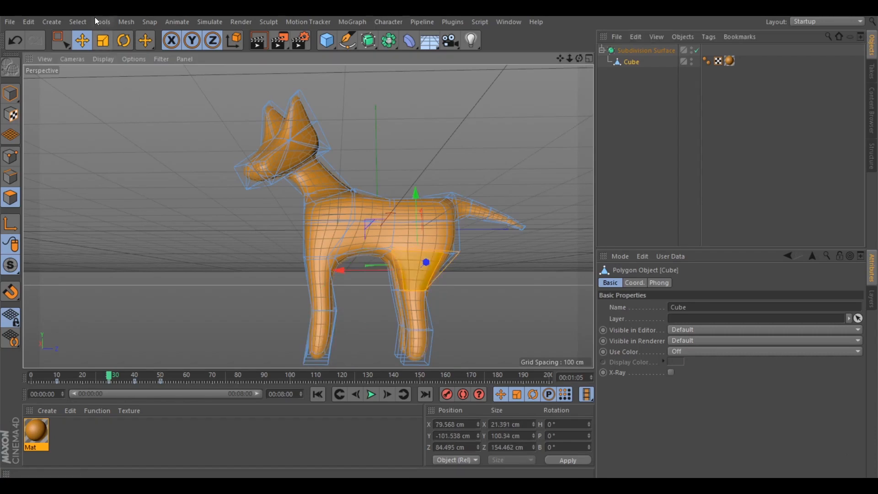
click(77, 22)
click(108, 99)
click(319, 327)
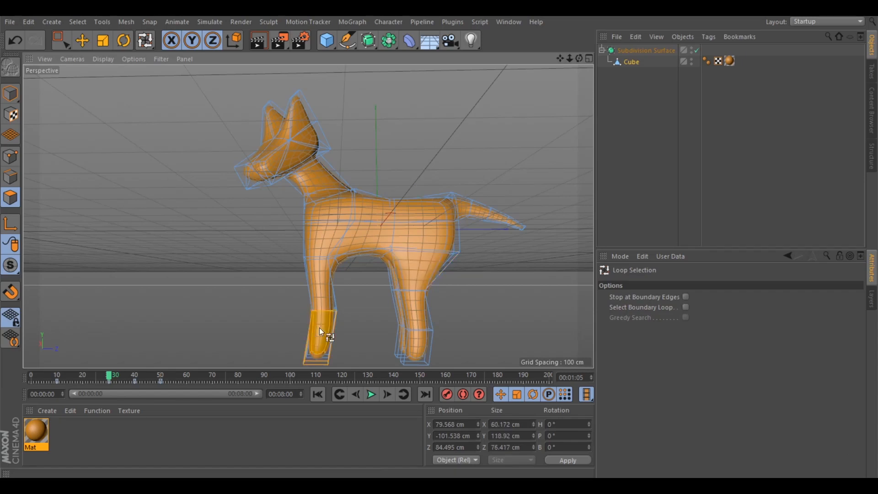
click(81, 40)
mouse_move(579, 58)
mouse_down()
mouse_move(535, 60)
mouse_move(610, 69)
mouse_move(580, 65)
mouse_up()
mouse_move(204, 106)
alt+mouse_down()
mouse_move(197, 95)
mouse_move(218, 106)
alt+mouse_up()
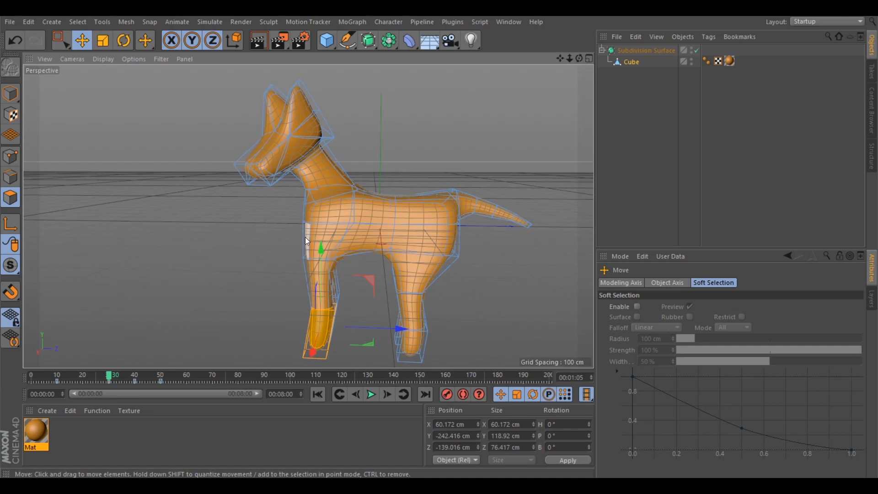
Rectangle-select the head and ear polygons and store them in a polygon selection tag on the Cube
click(58, 39)
drag(192, 71, 424, 185)
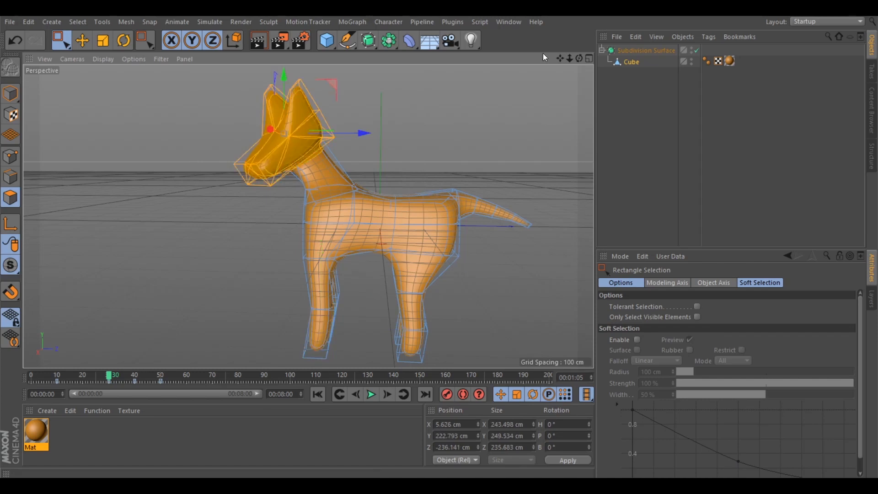
drag(579, 58, 727, 64)
drag(309, 216, 306, 213)
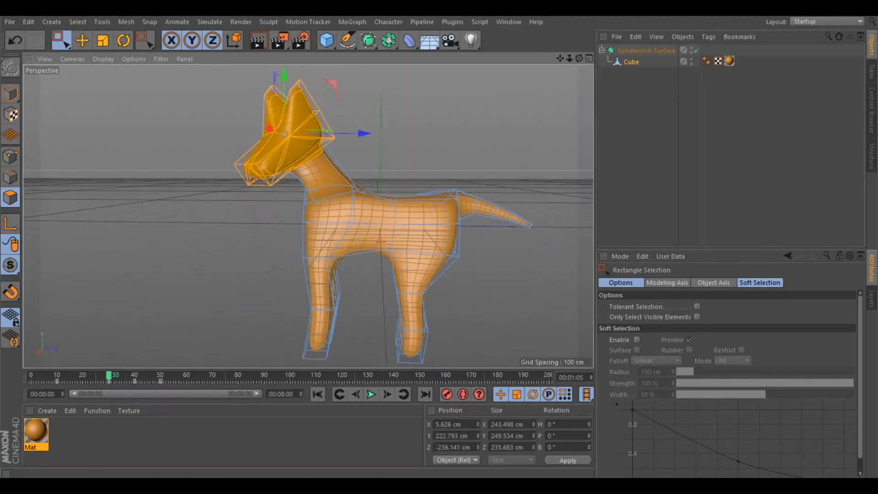
click(78, 22)
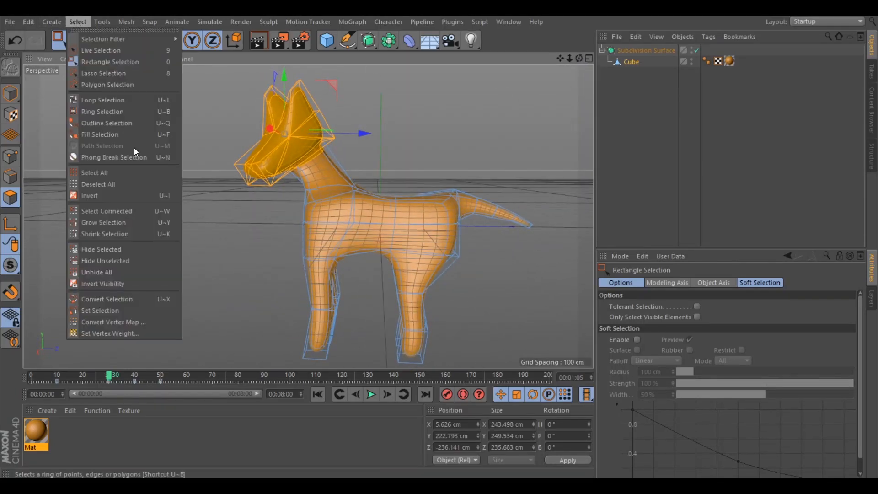
click(133, 308)
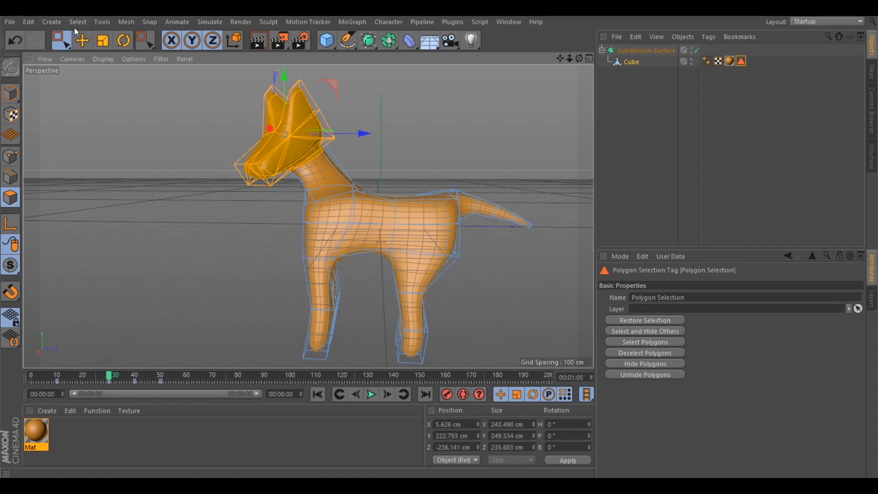
click(82, 40)
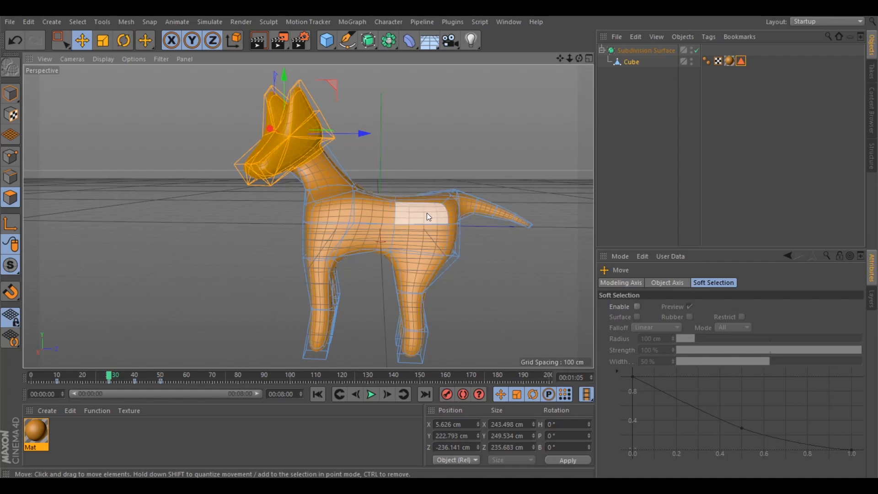
Replace the head selection with single side polygons of the body, clearing and reselecting the Cube in between
click(432, 211)
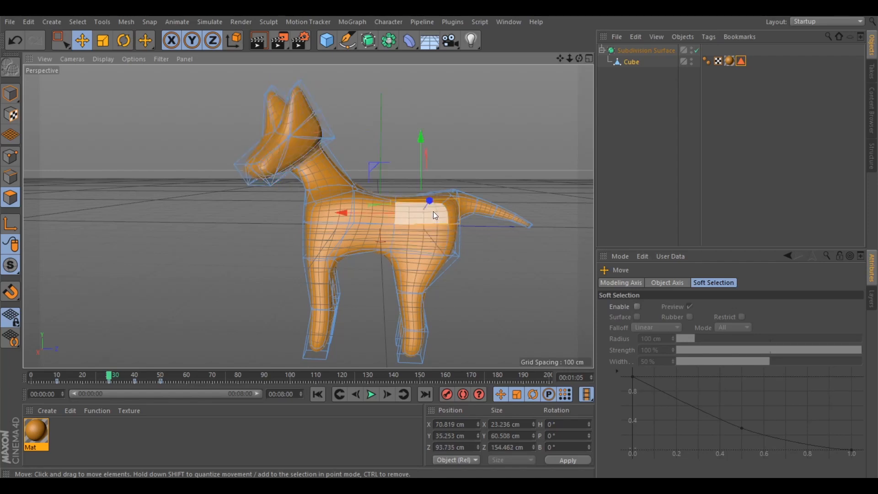
click(432, 245)
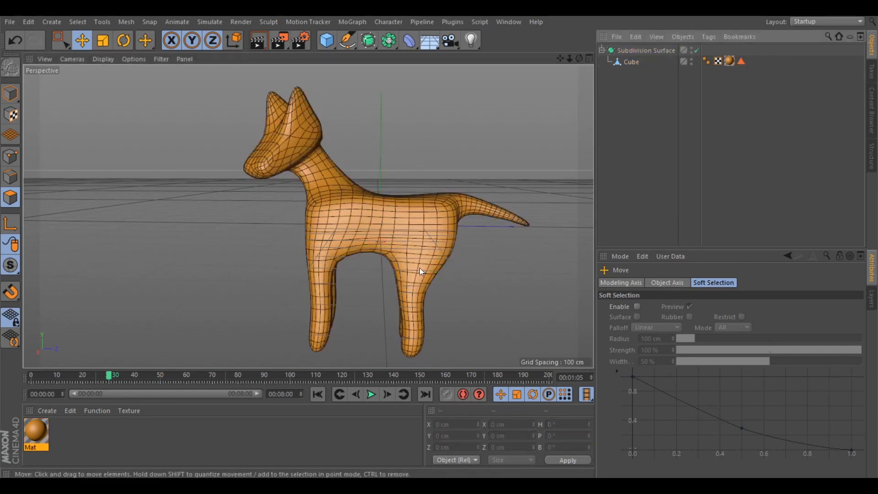
click(630, 62)
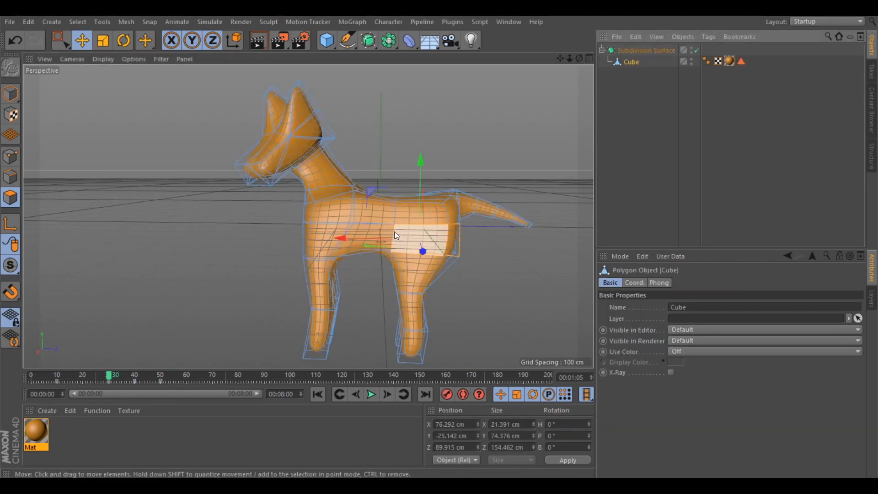
click(366, 229)
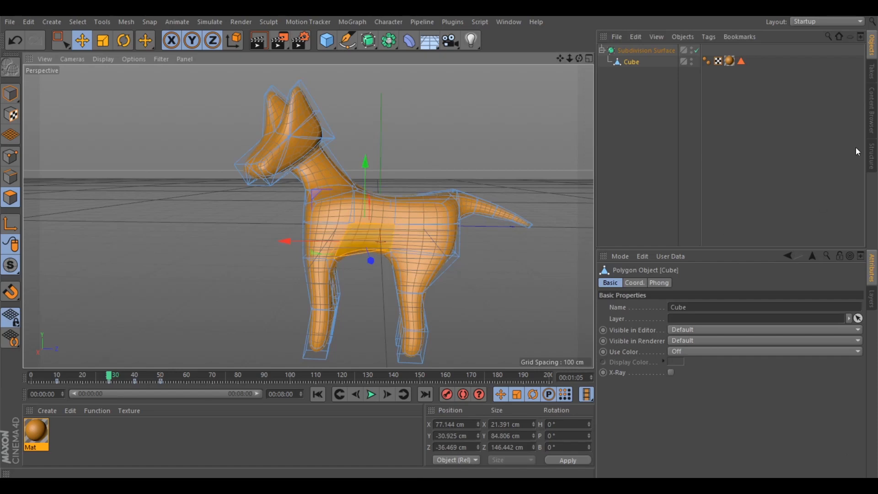
Restore the head selection from the Cube's polygon selection tag and rename the tag "cabeca"
double_click(741, 61)
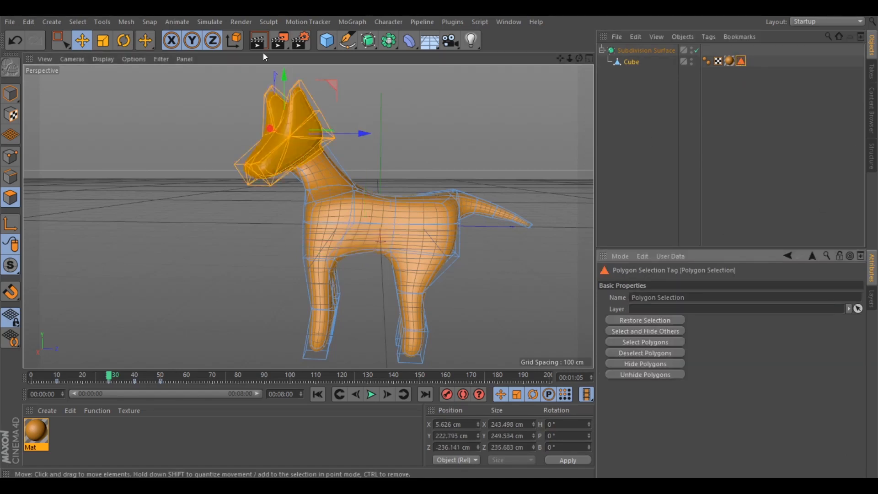
click(706, 297)
text(cabeca)
key(Return)
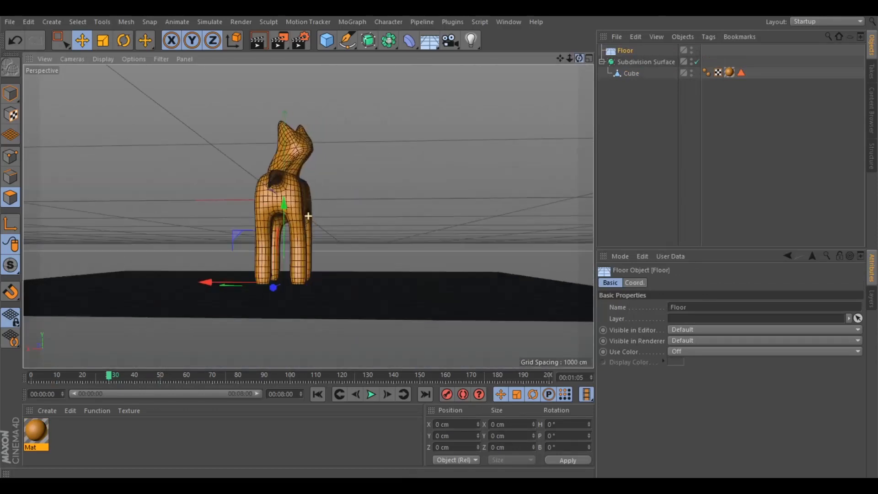
Add a Physical Sky to the scene with the Floor
drag(579, 58, 612, 75)
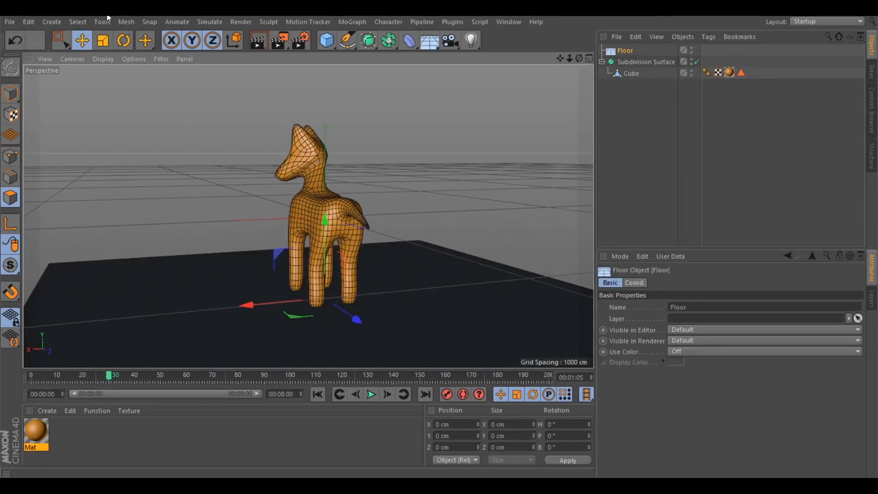
click(52, 22)
mouse_move(75, 117)
click(116, 117)
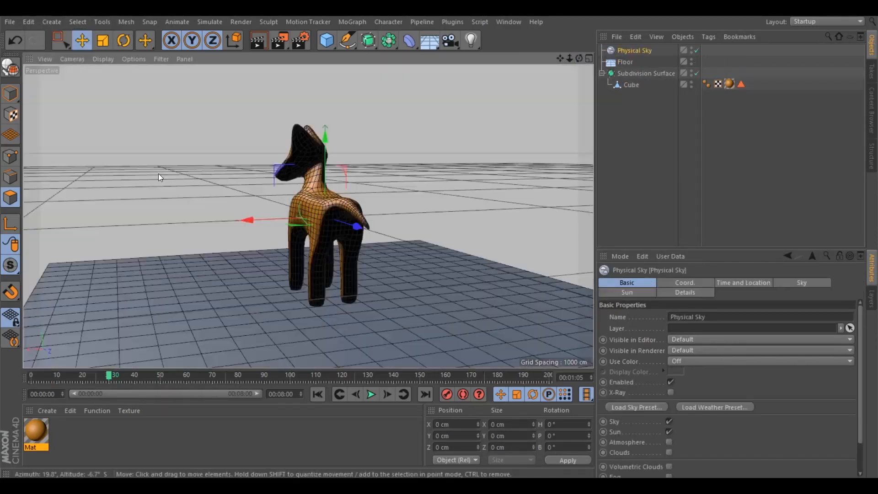
Render the animal in the active view from behind and again from the front
scroll(304, 200, up, 3)
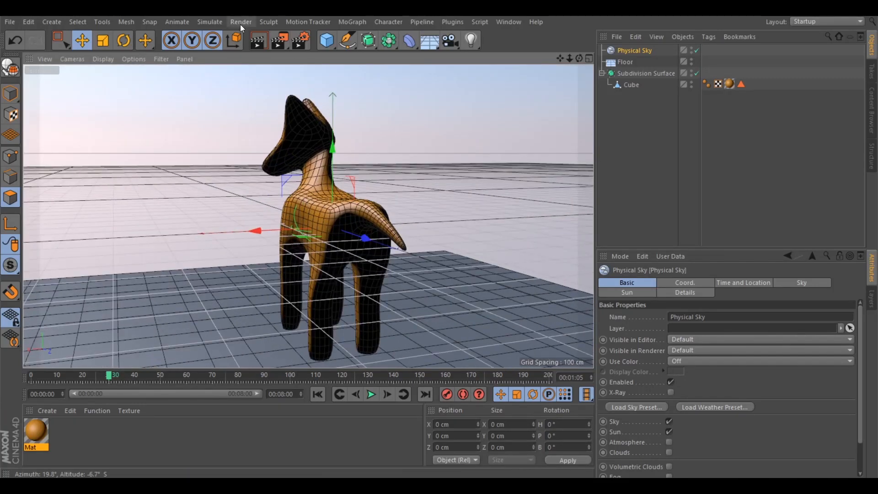
click(258, 40)
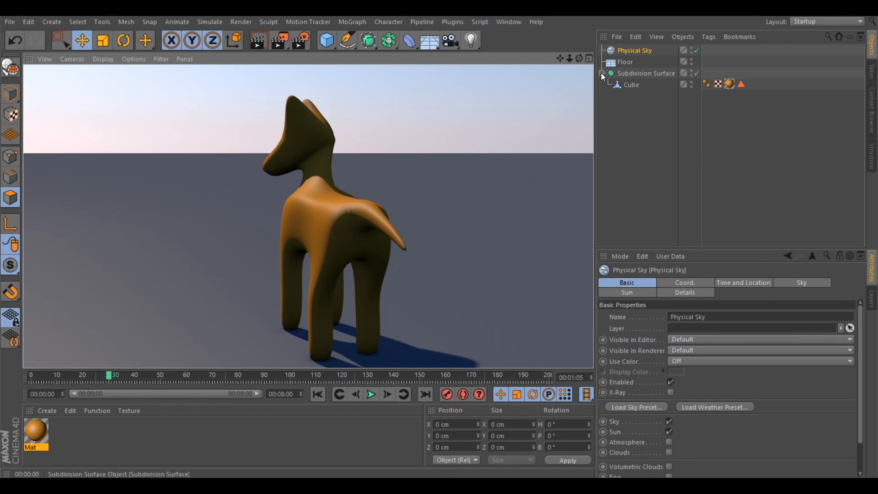
drag(577, 59, 626, 55)
key(ctrl+r)
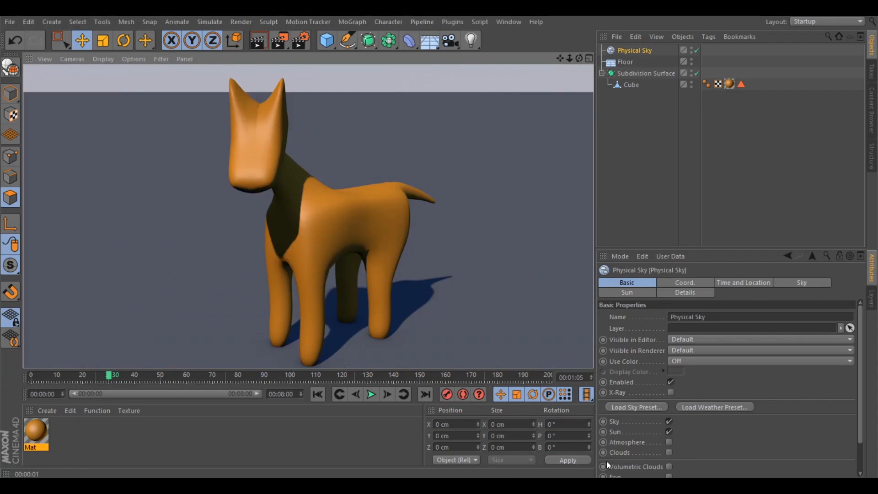
Reduce the Default Specular strength in the Mat material's reflectance to 11%
click(730, 84)
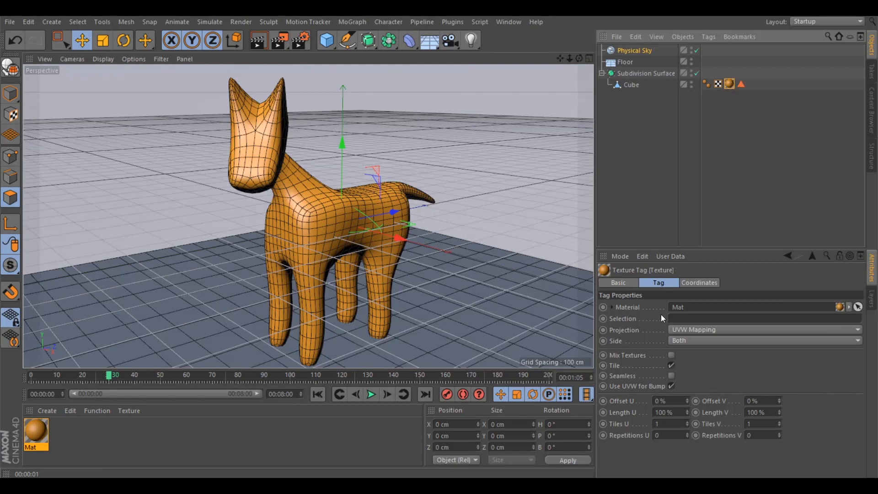
click(36, 434)
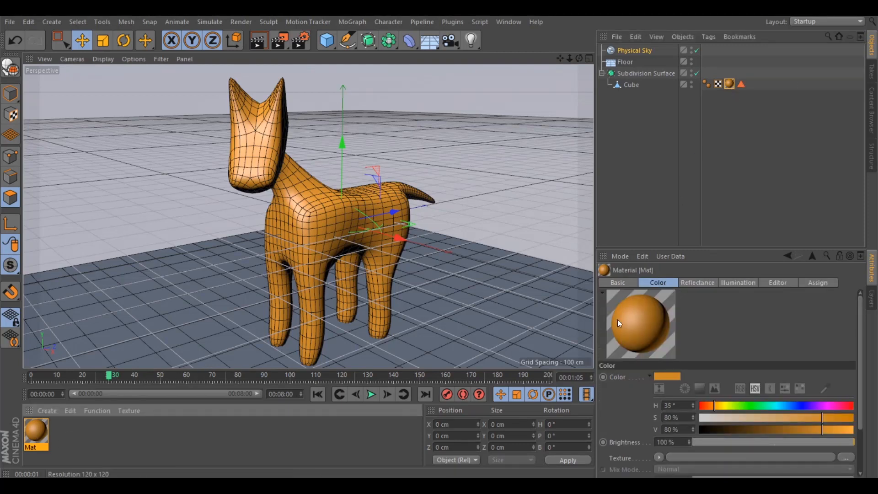
click(694, 283)
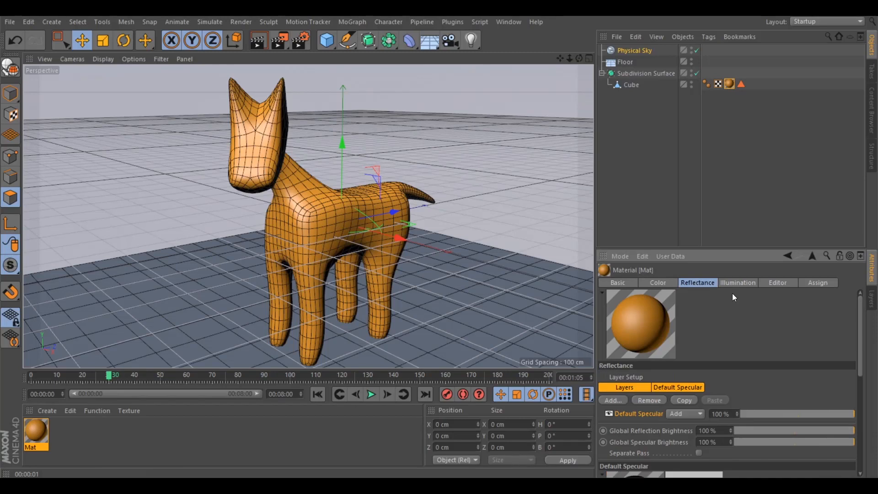
drag(741, 413, 753, 413)
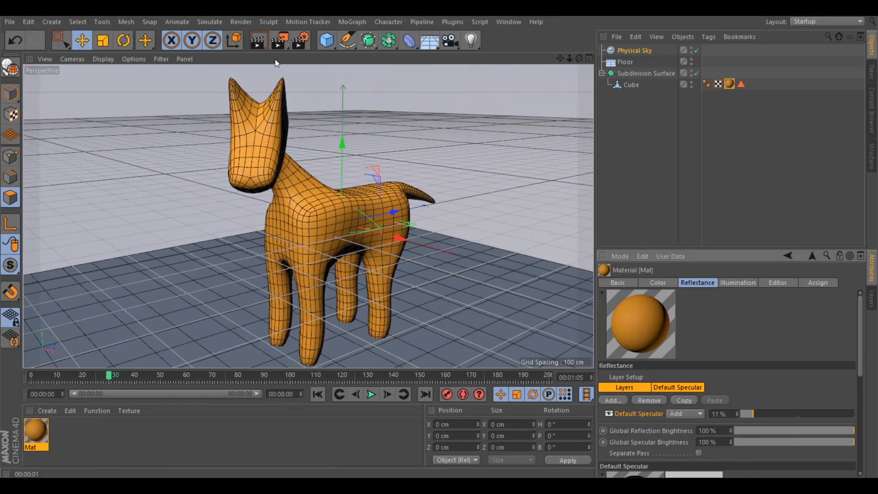
Clear the head selection and select all polygons of the Cube
click(631, 85)
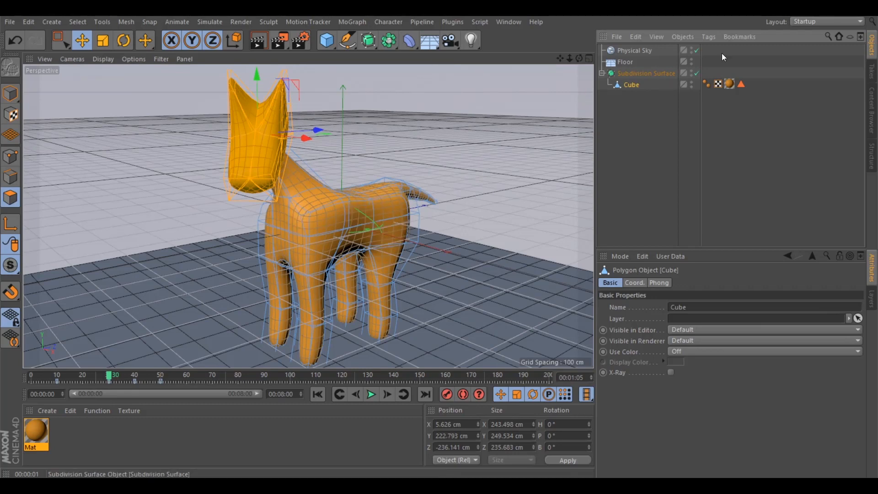
click(640, 155)
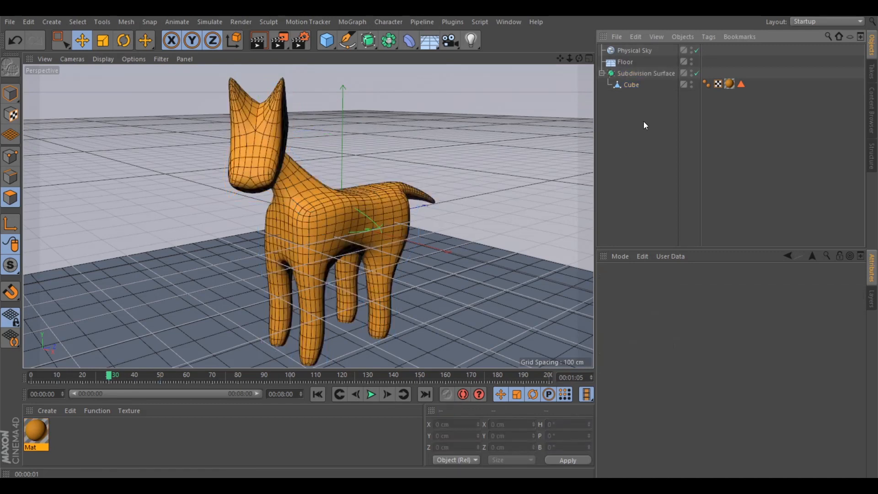
click(630, 86)
click(388, 209)
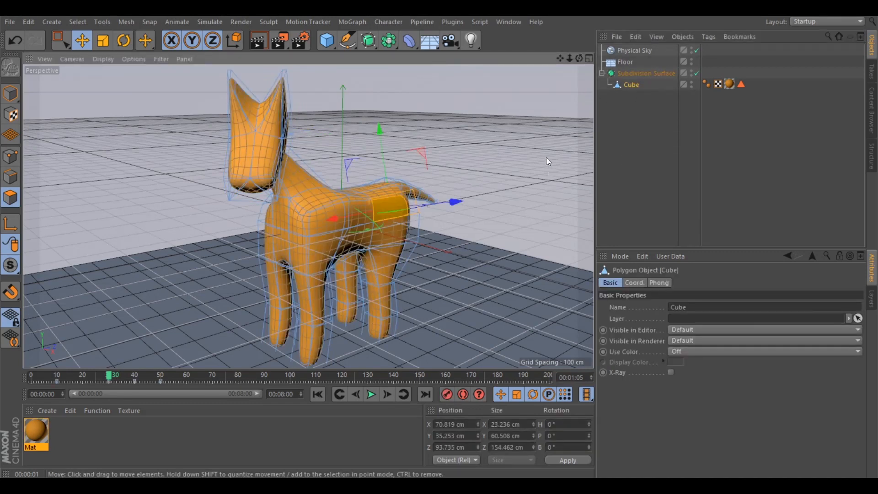
key(ctrl+a)
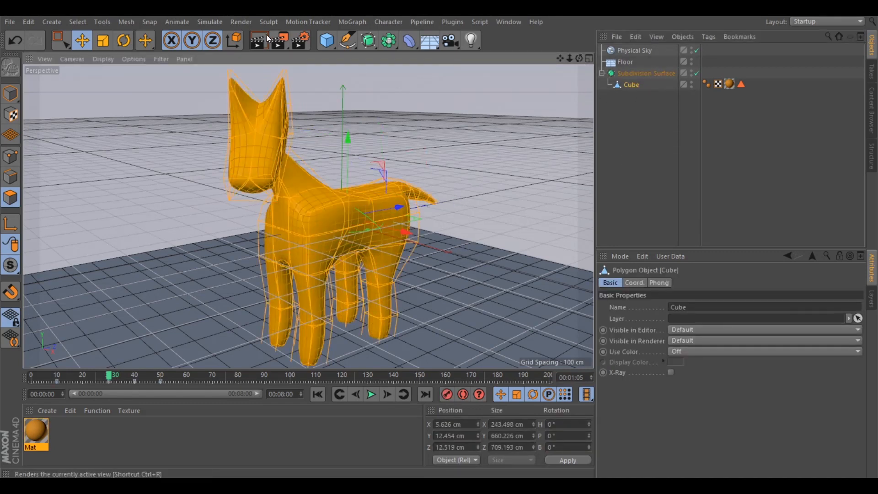
click(79, 23)
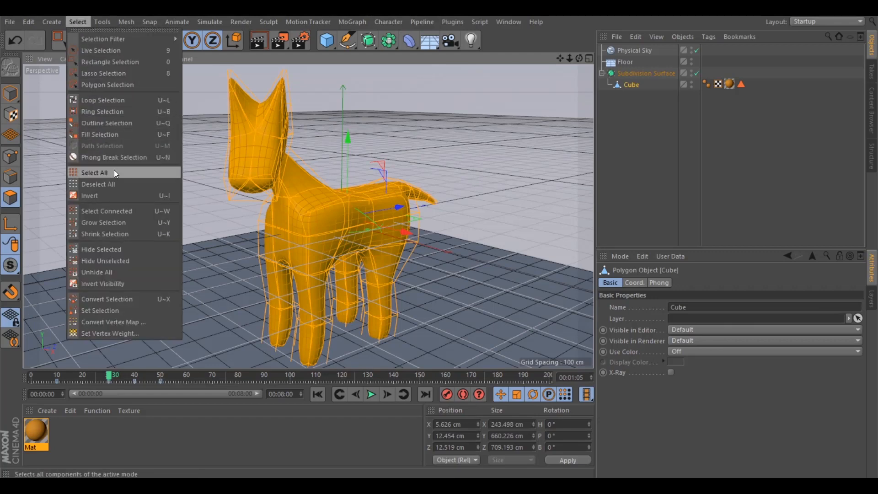
click(214, 22)
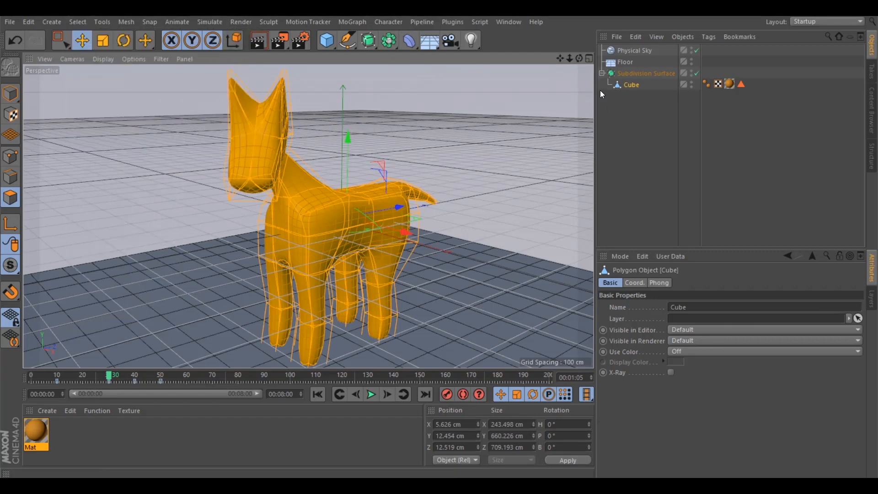
Hide the Floor in both the editor and the renderer, keeping the Cube selected
mouse_move(579, 59)
mouse_down()
mouse_move(570, 45)
mouse_move(579, 58)
mouse_up()
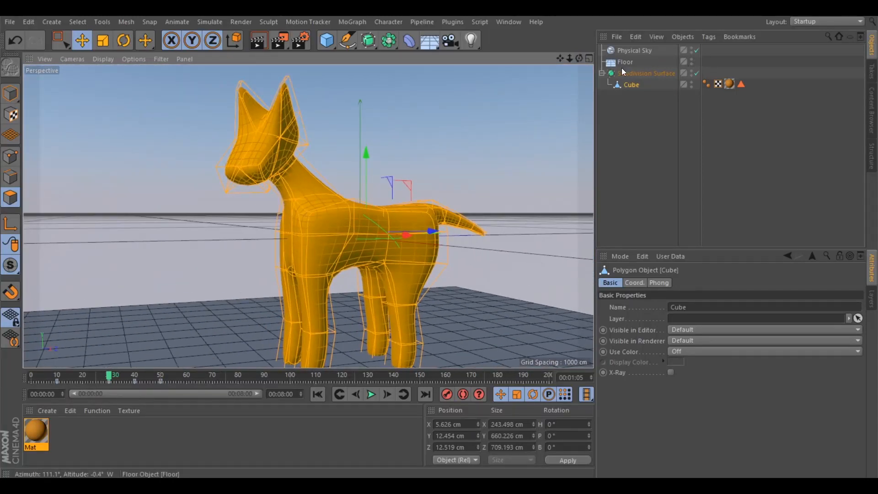
click(692, 58)
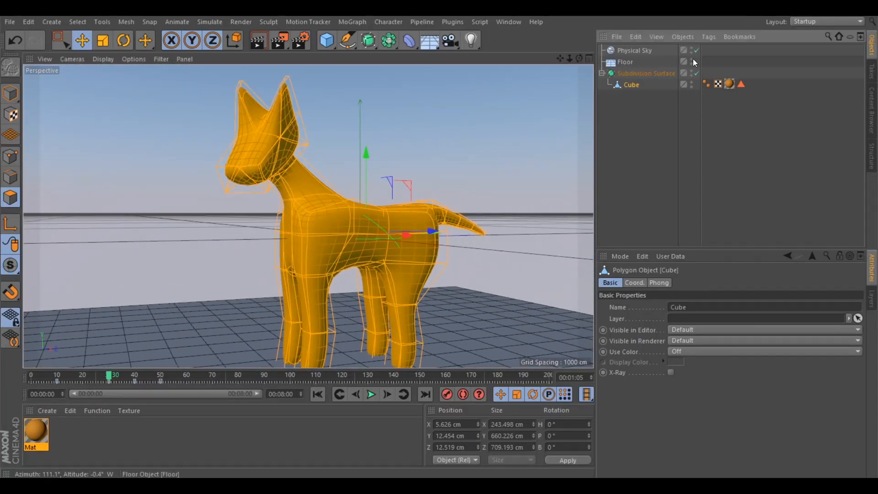
click(693, 58)
click(643, 85)
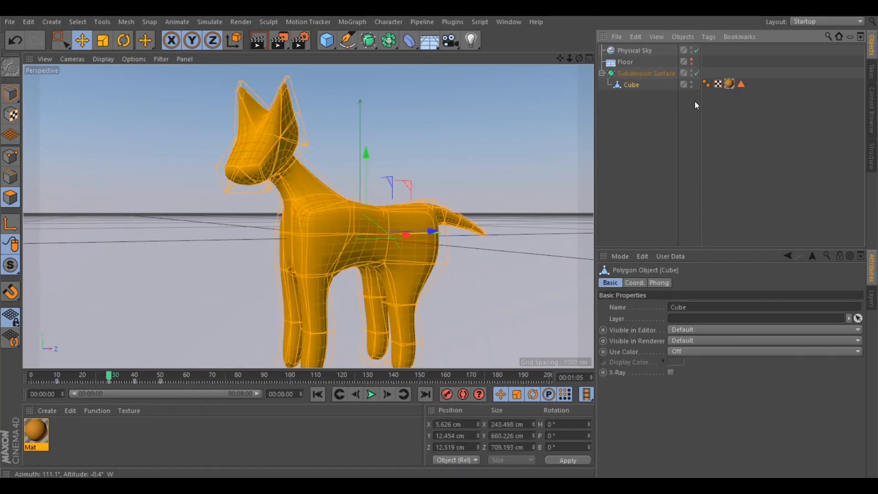
Deselect the sole polygons under the animal's four feet, leaving the rest of the body selected
drag(579, 58, 571, 137)
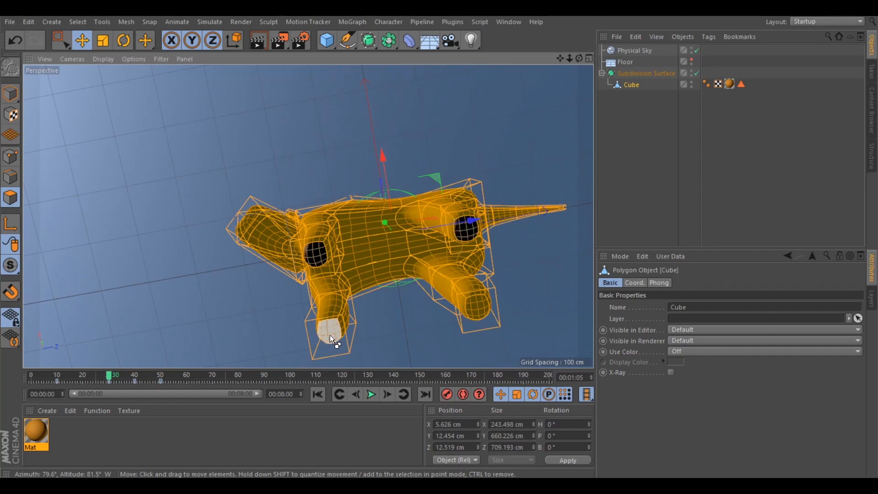
ctrl+click(481, 312)
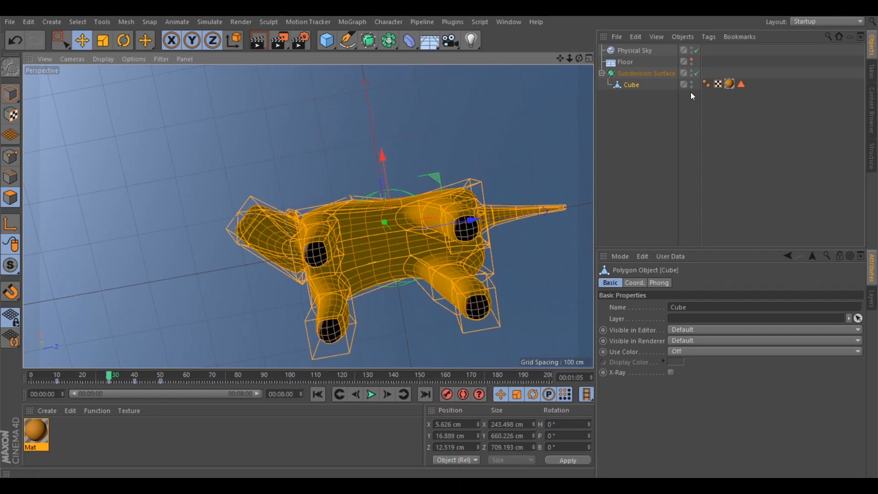
mouse_move(580, 59)
mouse_down()
mouse_move(568, 60)
mouse_move(583, 68)
mouse_move(574, 72)
mouse_move(579, 64)
mouse_up()
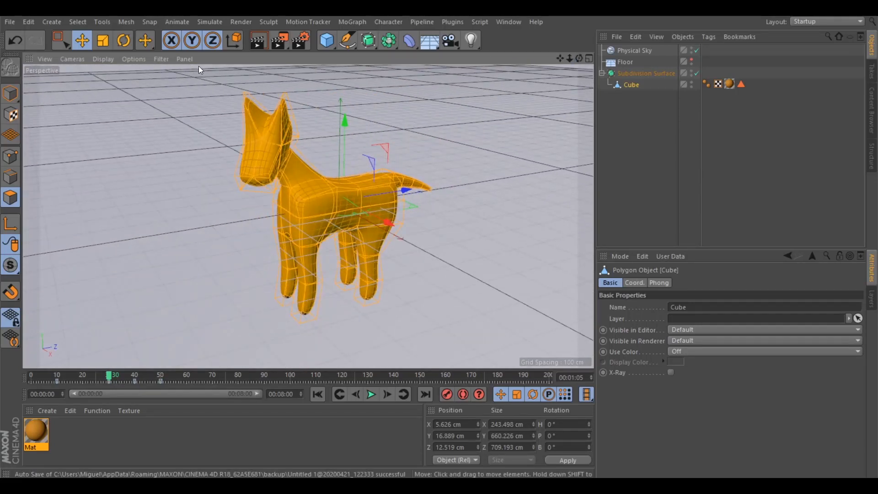
Add a Fur object to the Cube's selected polygons
click(203, 20)
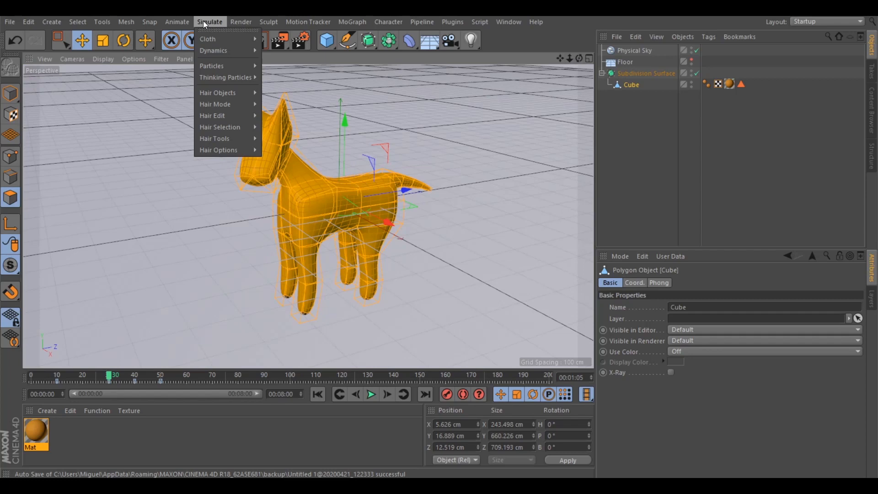
mouse_move(215, 41)
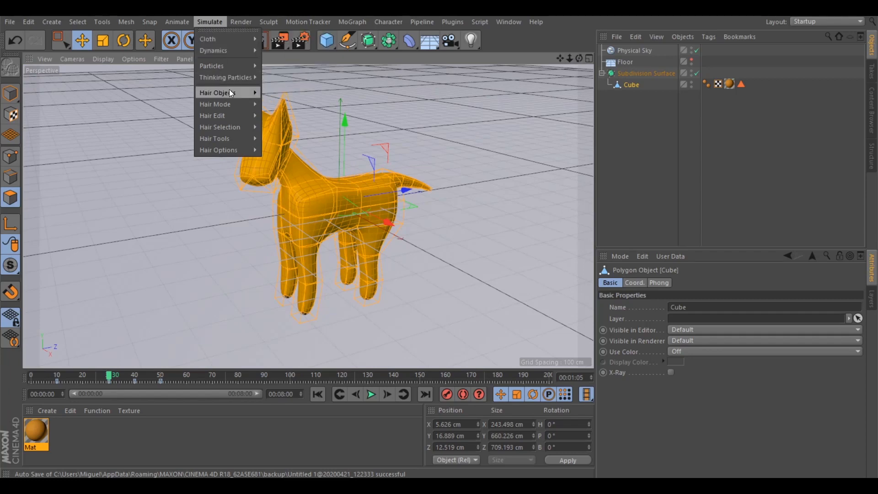
mouse_move(229, 91)
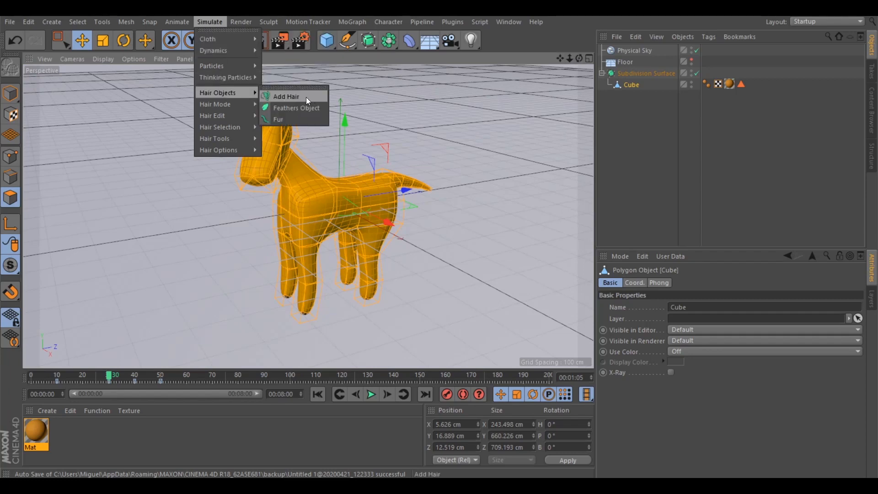
click(295, 119)
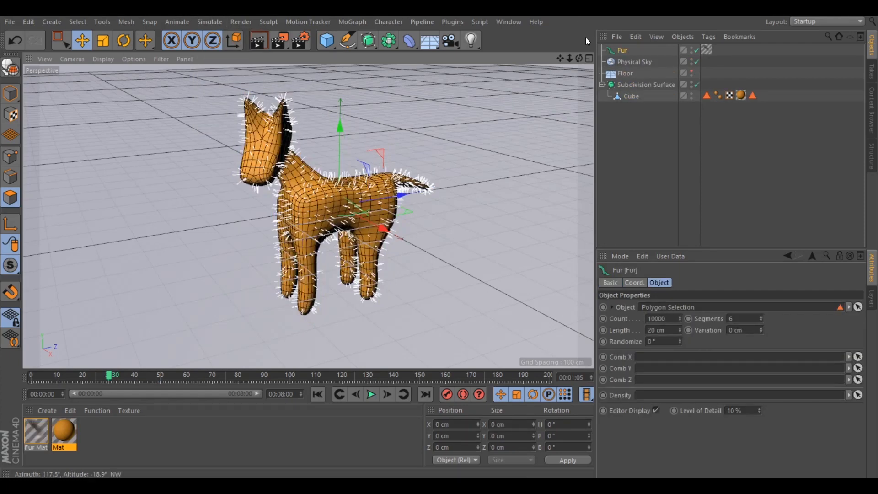
Try a fur length of 42 cm, undo it, and set the length to 28 cm
drag(579, 59, 520, 100)
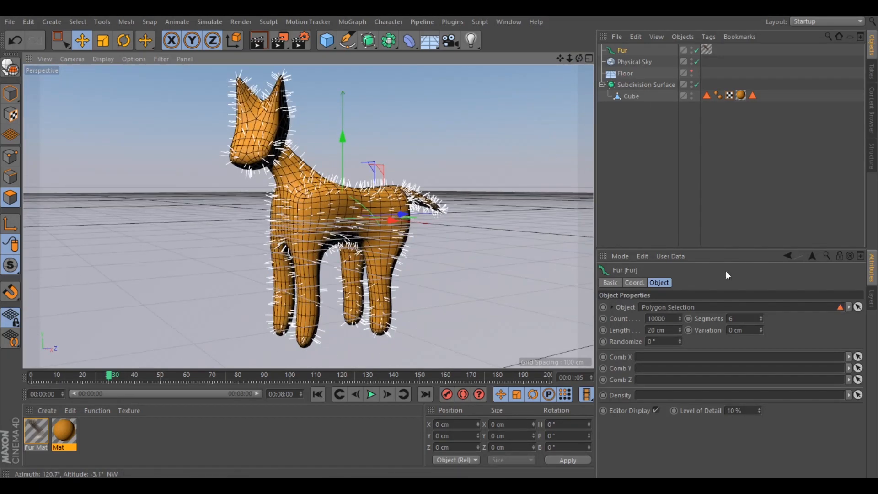
drag(679, 330, 679, 311)
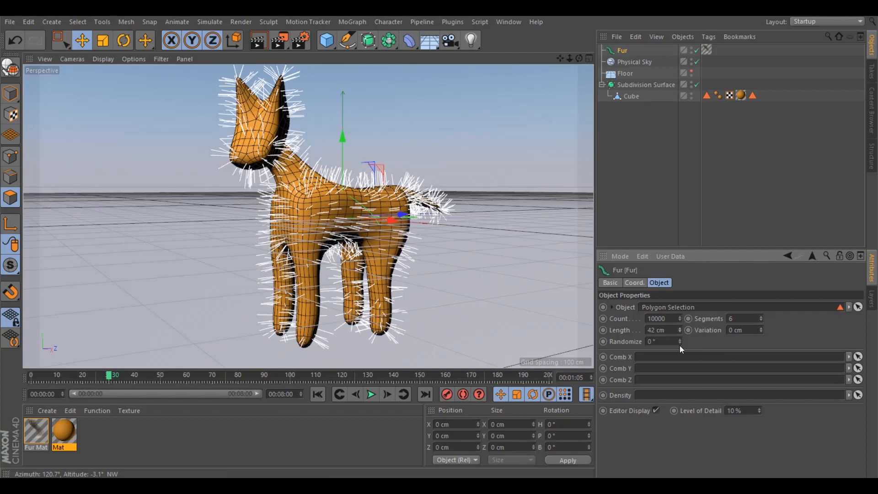
key(ctrl+z)
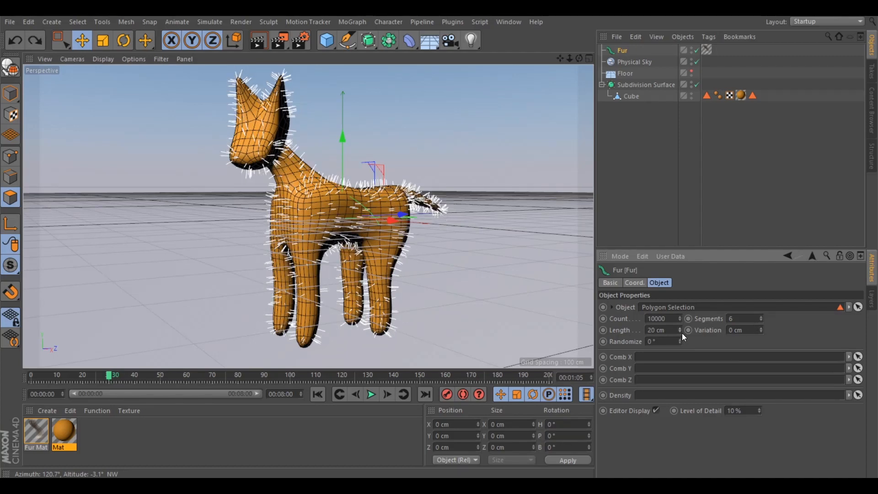
click(679, 328)
click(679, 327)
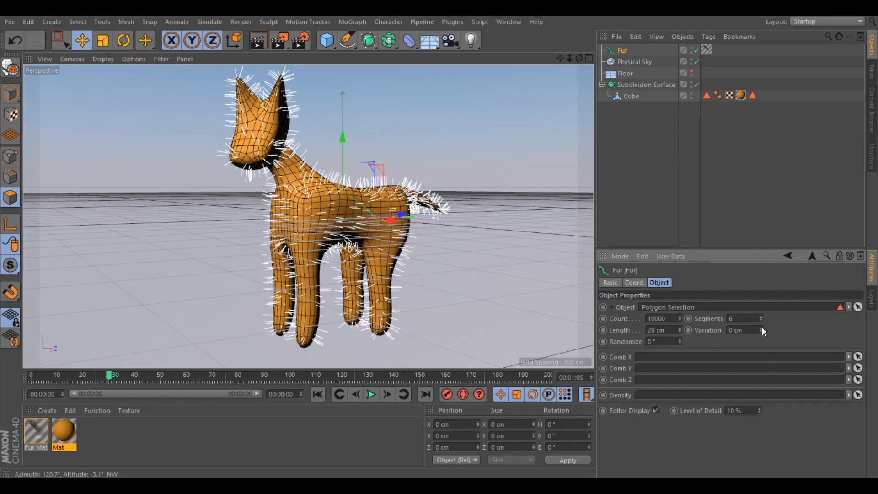
Set the fur's length variation to 15 cm and its count to 70000, rendering the view to check the coat
drag(761, 327, 760, 327)
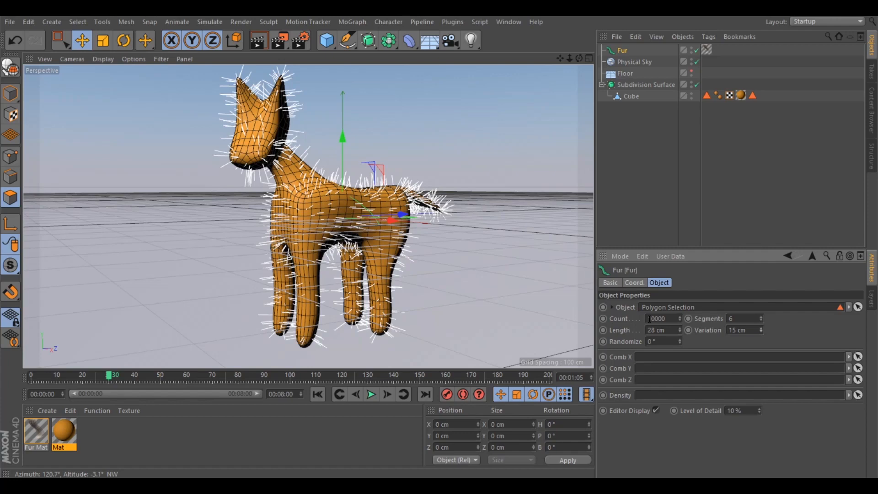
click(256, 46)
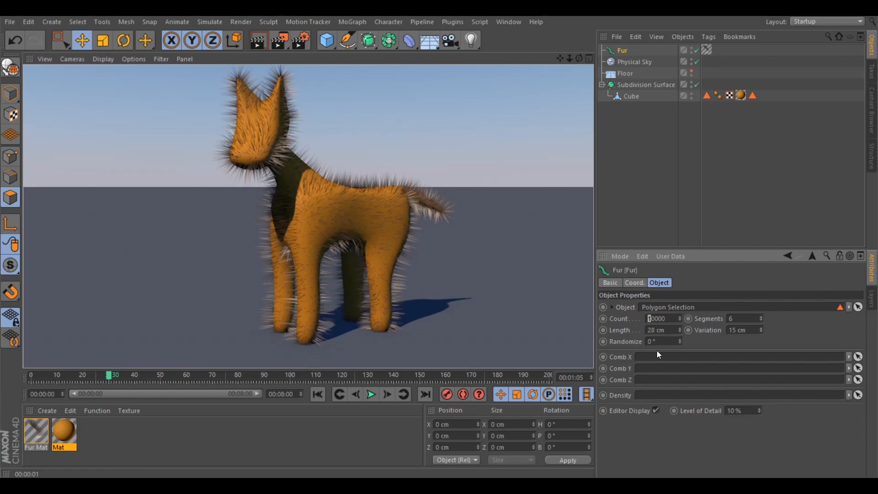
text(7)
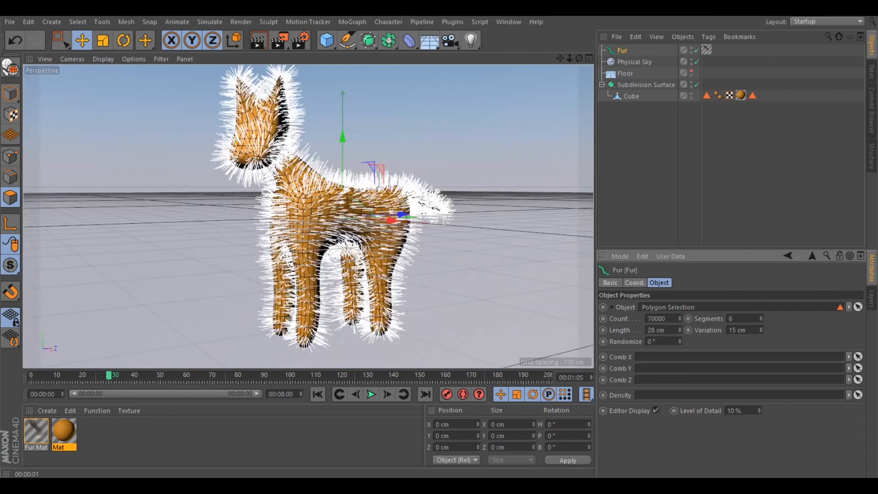
click(262, 41)
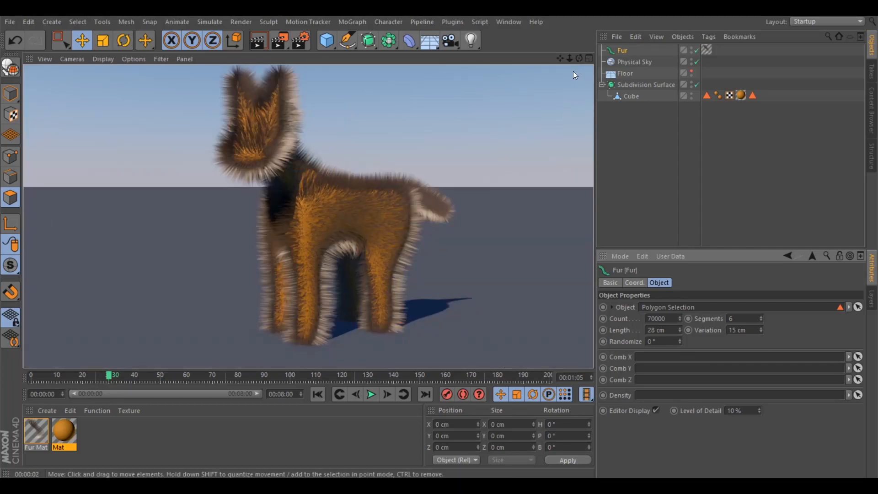
drag(579, 58, 471, 62)
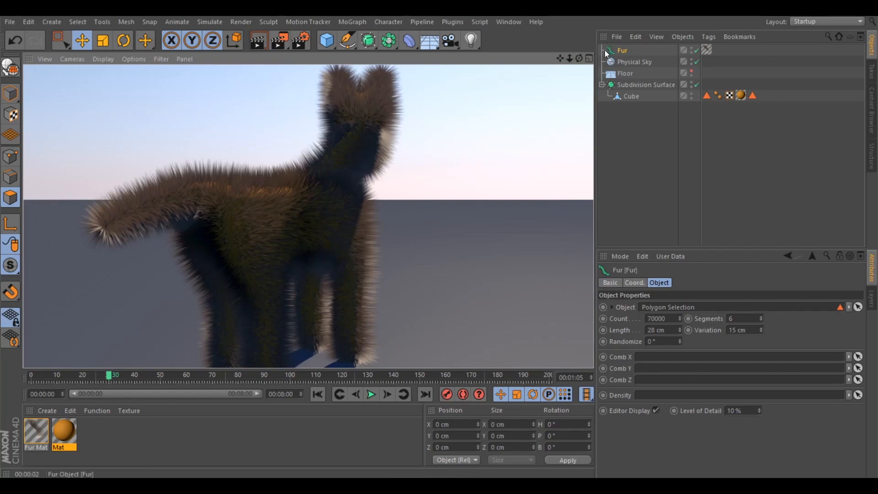
drag(578, 58, 389, 61)
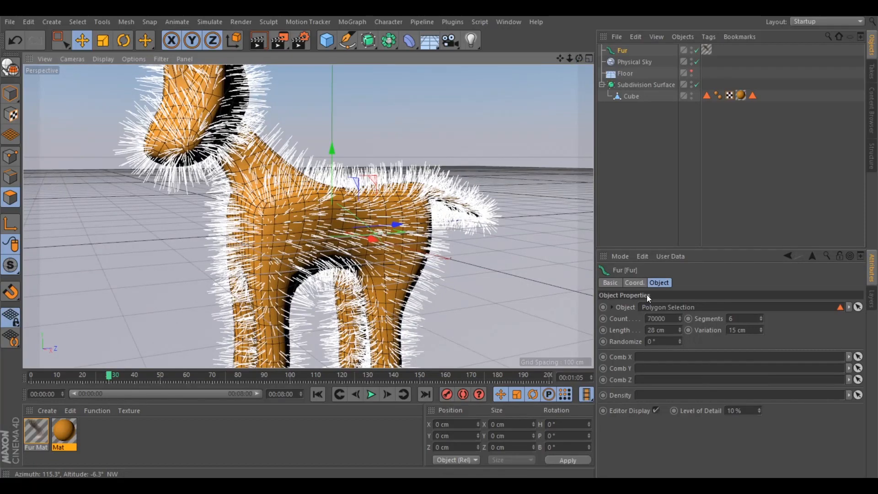
Set the fur count to 120000, length to 18 cm and variation to 11 cm, and render the animal from front and rear
click(649, 318)
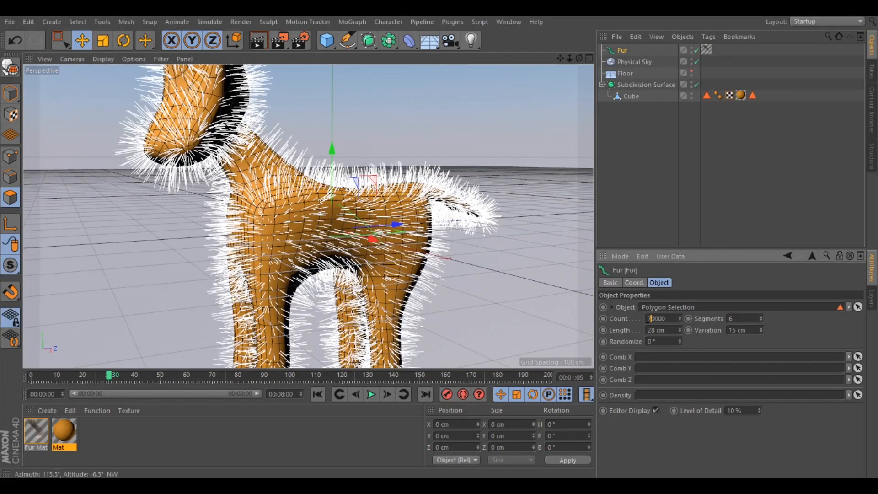
text(12)
drag(679, 330, 680, 330)
drag(762, 330, 761, 330)
click(259, 41)
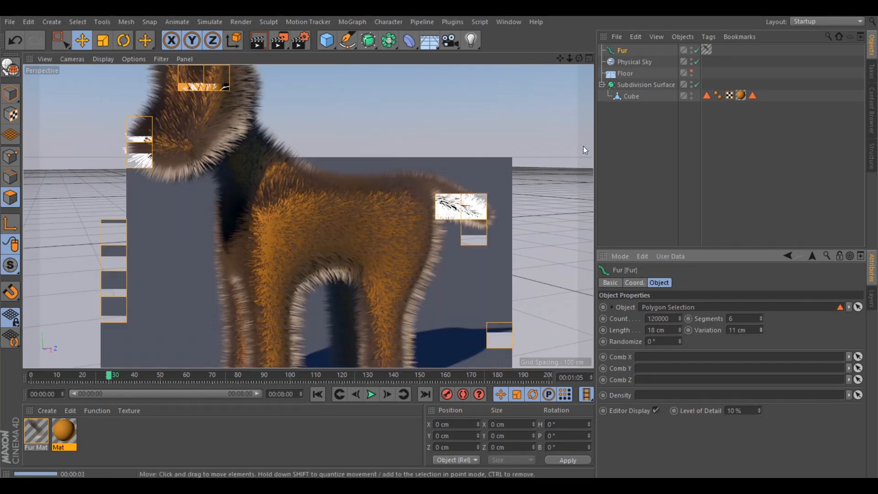
drag(578, 58, 579, 58)
click(258, 42)
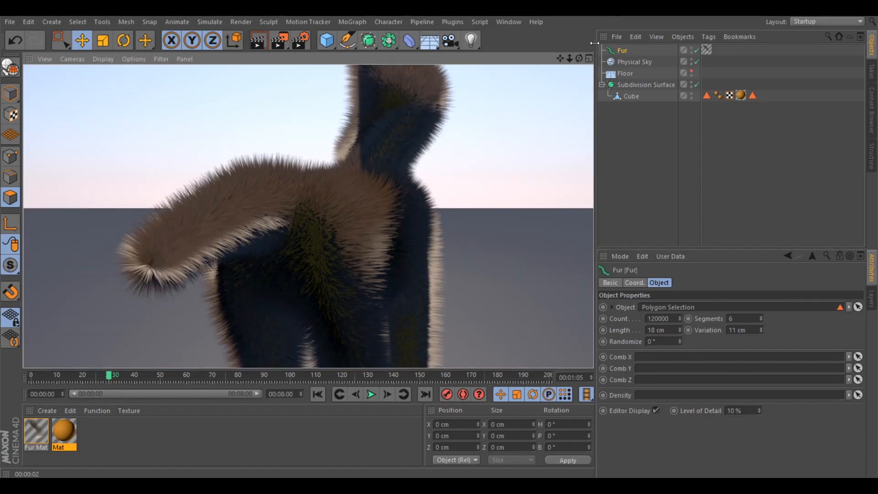
Set the Fur Mat material's root thickness to 3 cm with a thickness variation of 1.6 cm
click(627, 51)
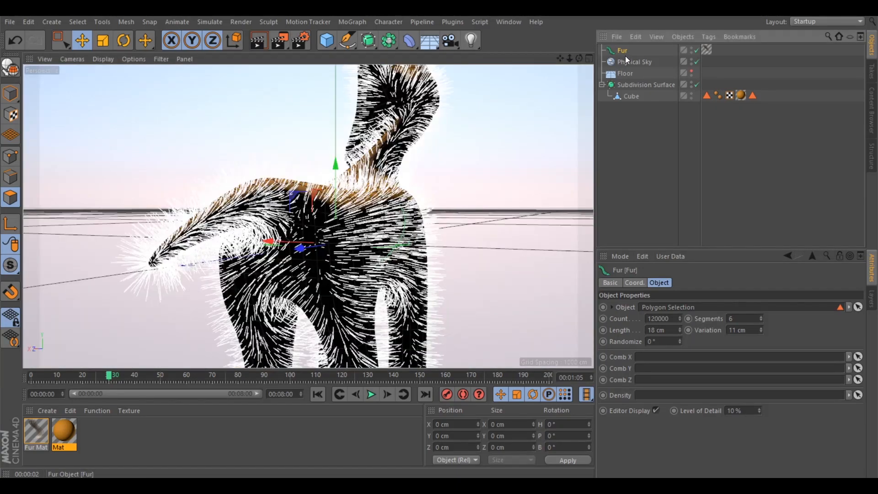
click(37, 434)
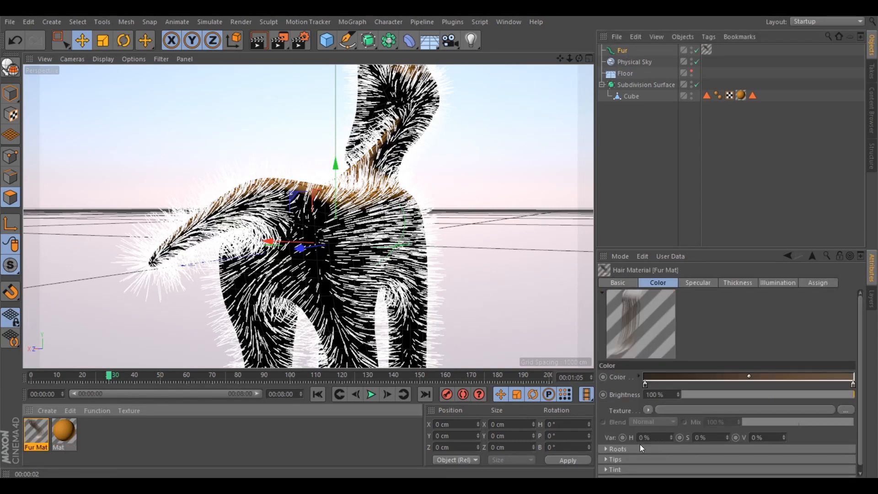
click(735, 282)
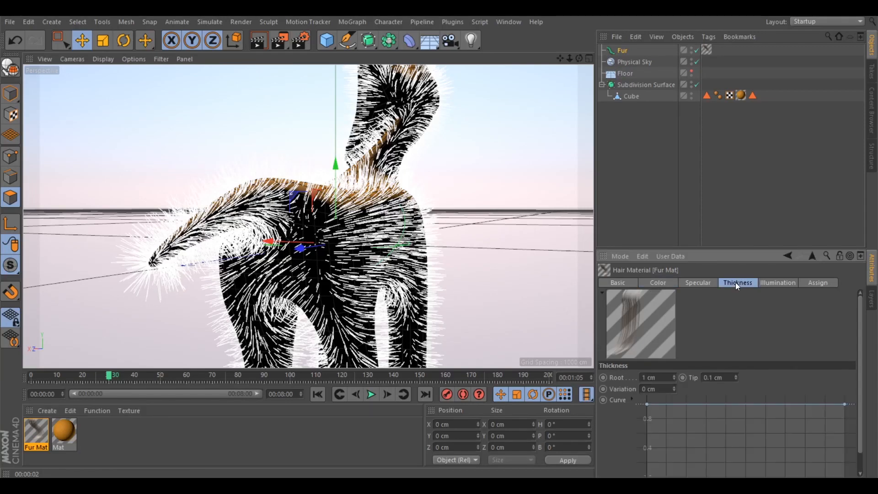
double_click(644, 377)
text(3)
key(Return)
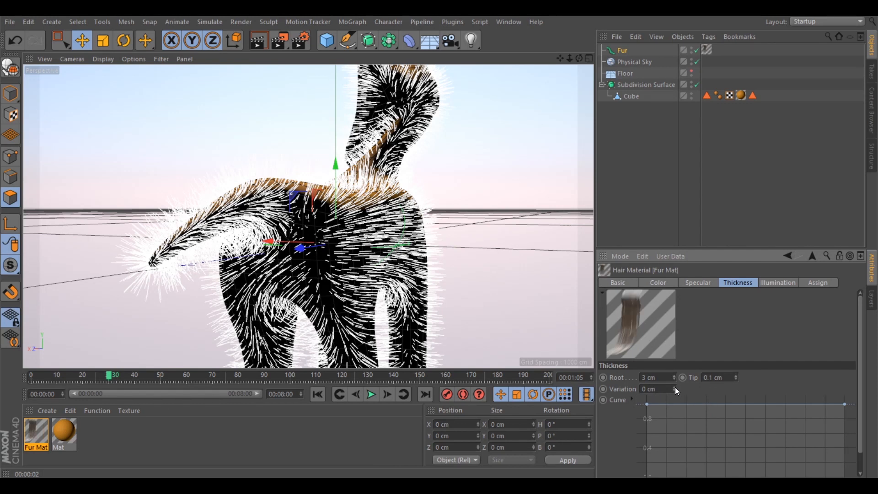
drag(675, 387, 674, 391)
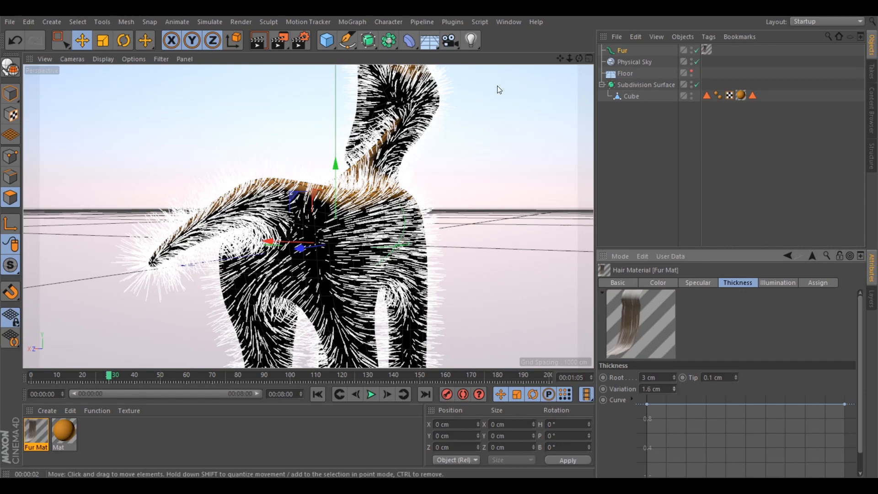
Render the thickened fur in the viewport from several angles to inspect its coverage on the head and body
drag(579, 59, 654, 48)
drag(569, 58, 535, 51)
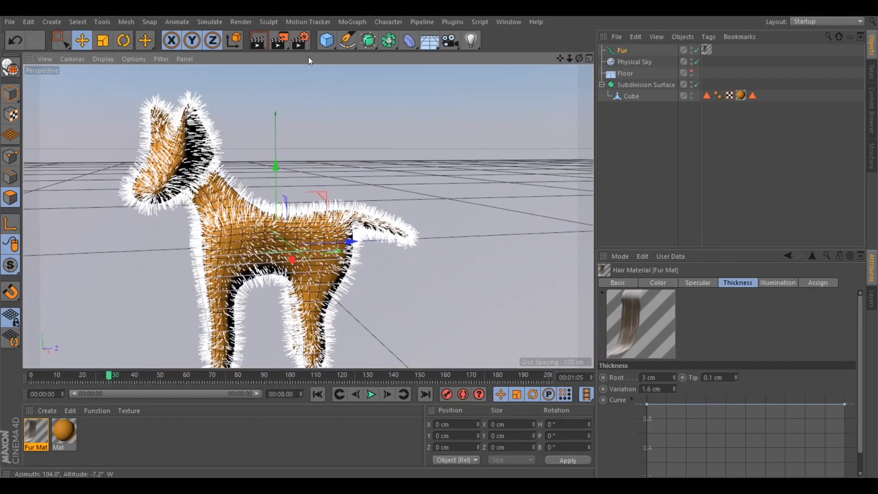
key(ctrl+r)
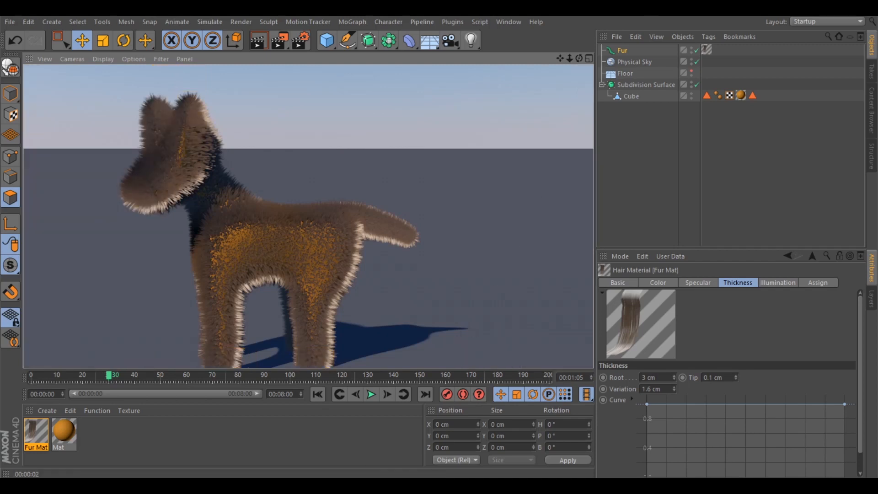
click(579, 59)
drag(579, 58, 564, 92)
scroll(338, 229, up, 2)
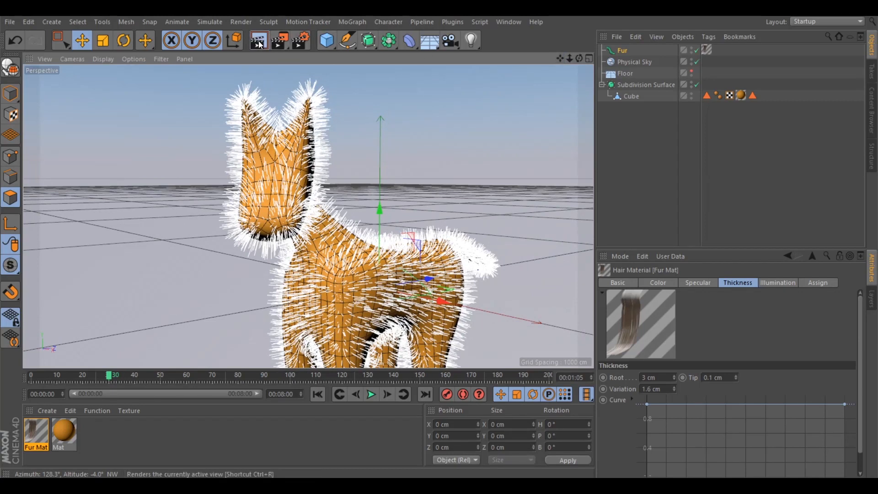
click(259, 41)
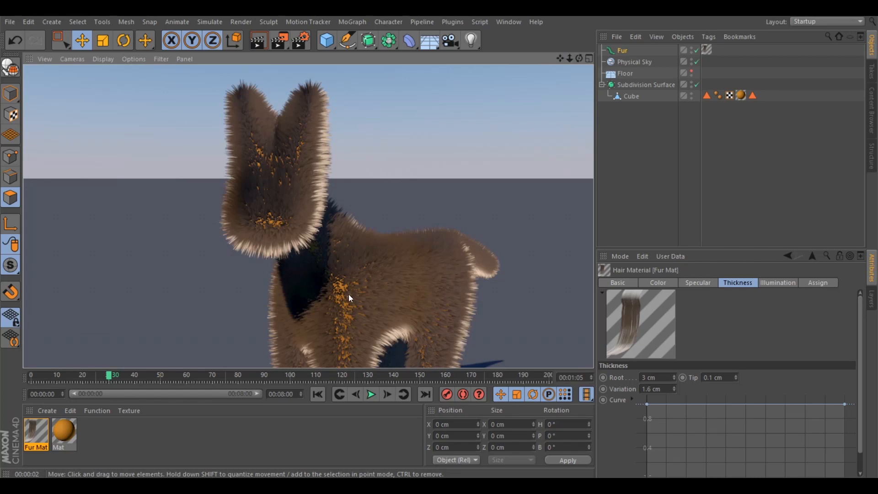
drag(578, 59, 540, 61)
click(258, 41)
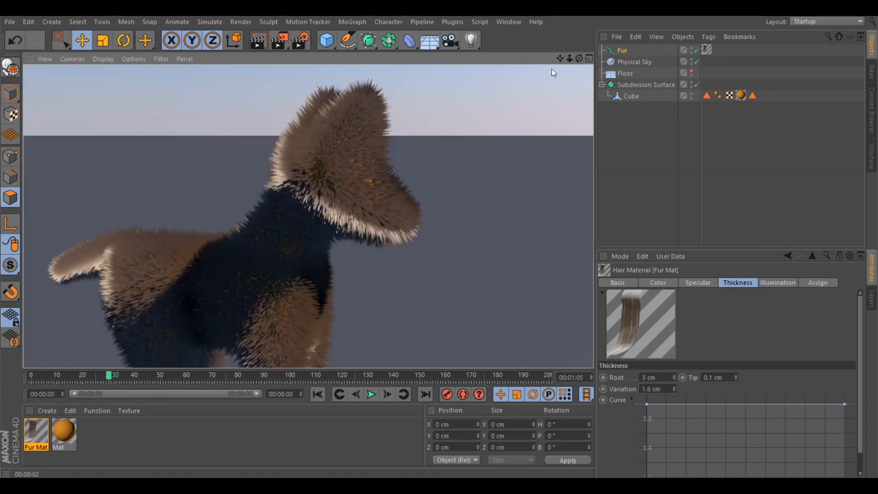
drag(579, 61, 503, 61)
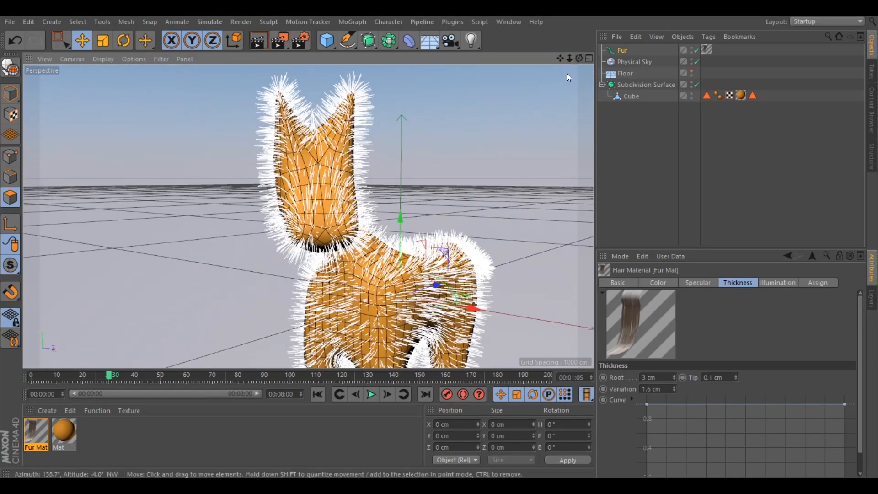
Undo the fur material and parameter changes, including the creation of the Fur object
click(15, 40)
click(15, 40)
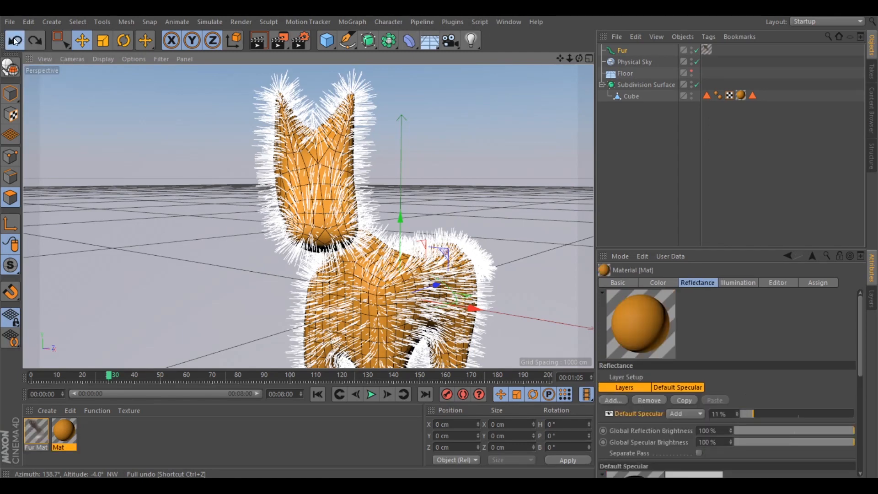
click(15, 40)
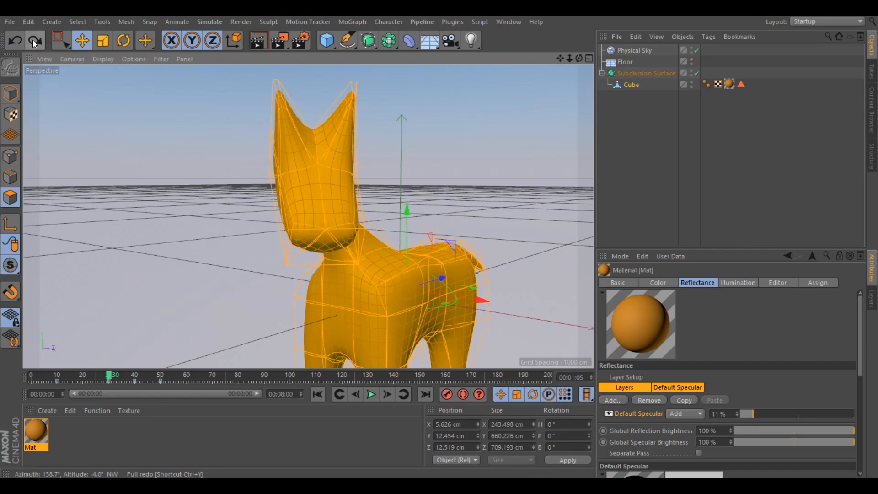
click(32, 40)
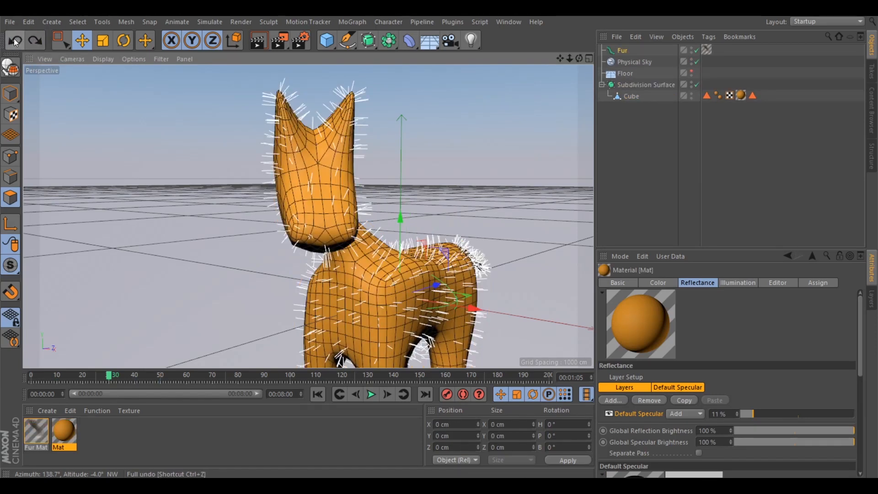
click(15, 40)
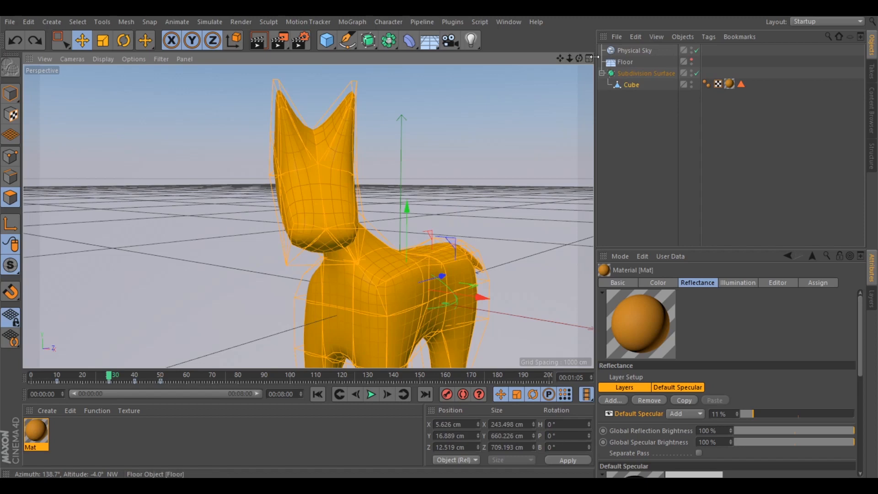
Add a Hair object to the Cube's selected polygons
drag(569, 58, 543, 59)
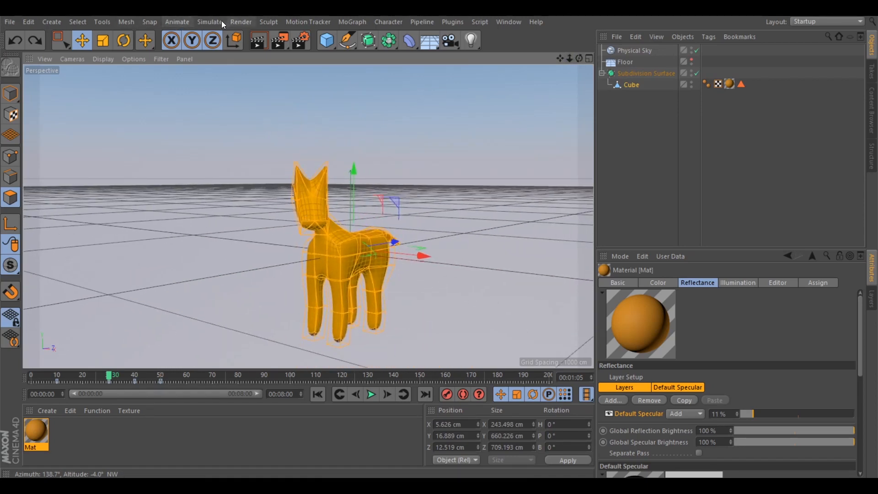
click(207, 21)
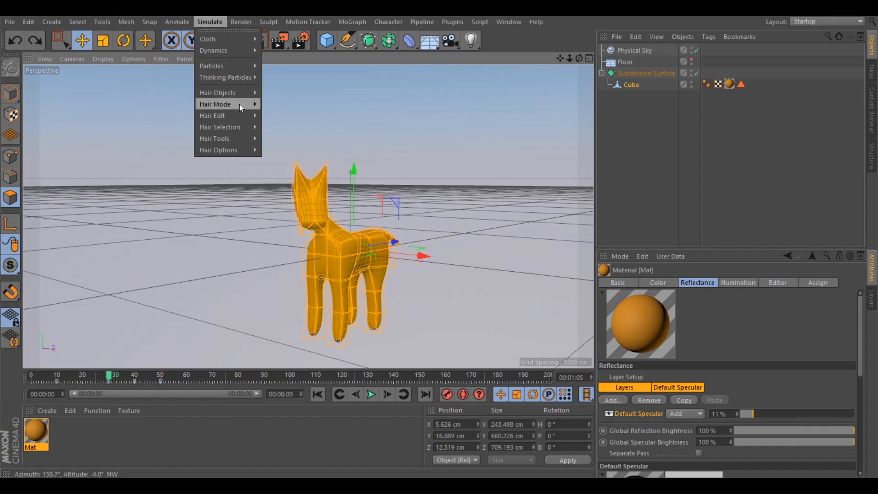
mouse_move(245, 91)
click(298, 96)
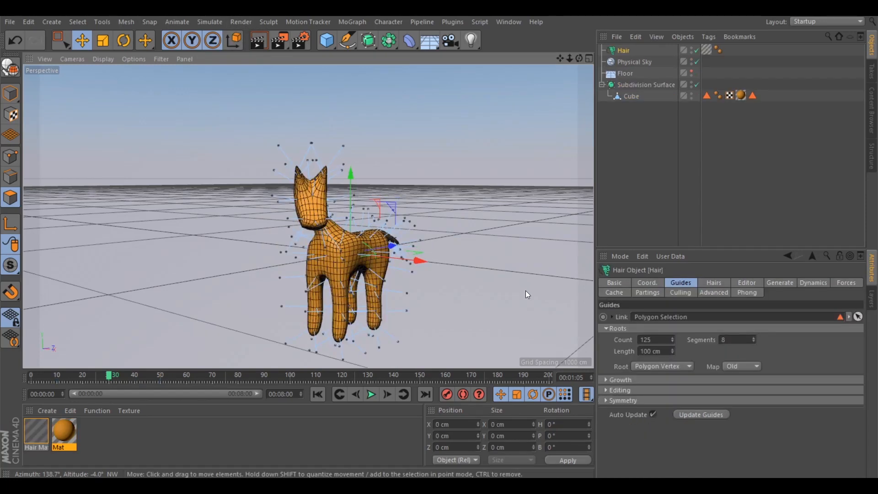
scroll(321, 205, up, 3)
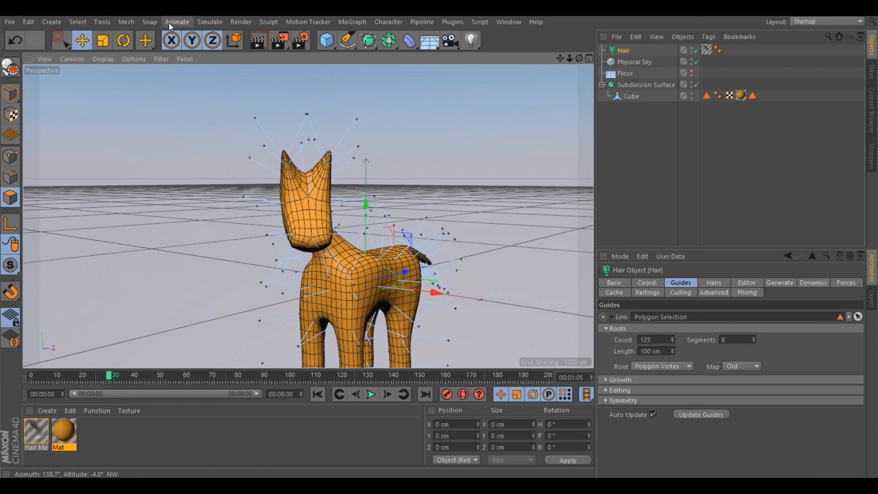
Try the hair Cut tool on the guides above the animal's head, undo the cut, and restore the Hair object
click(209, 21)
mouse_move(226, 68)
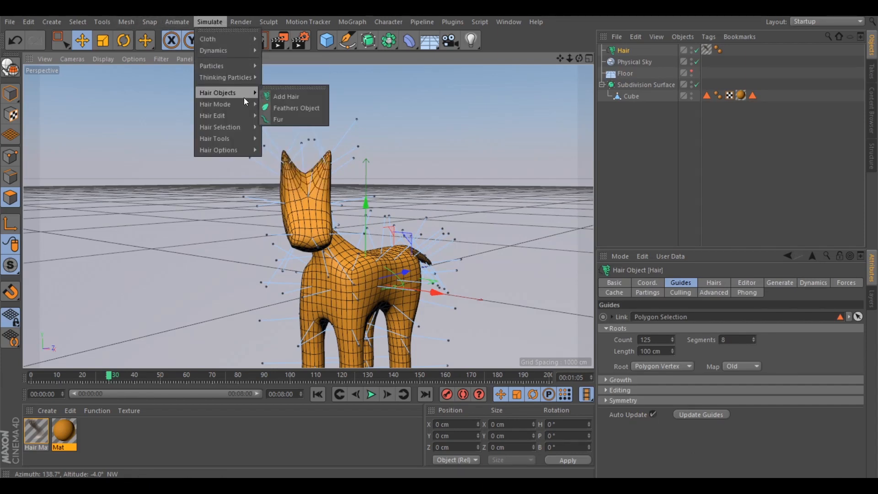
mouse_move(245, 105)
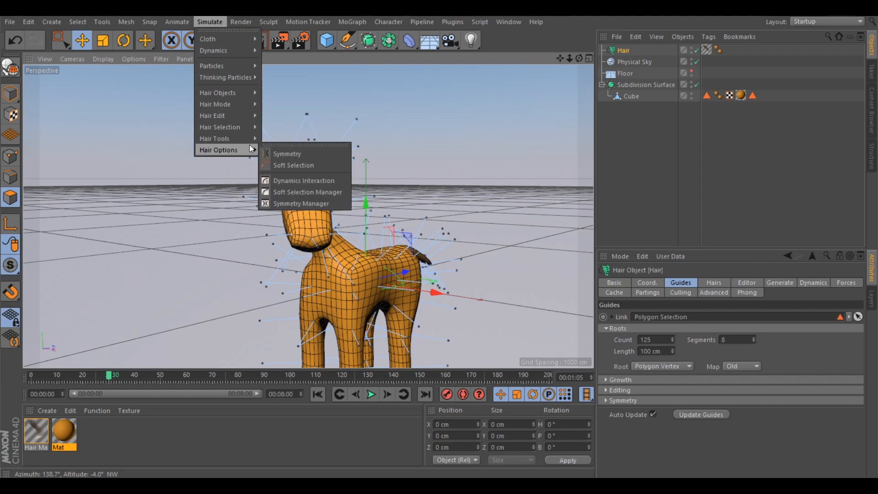
mouse_move(249, 140)
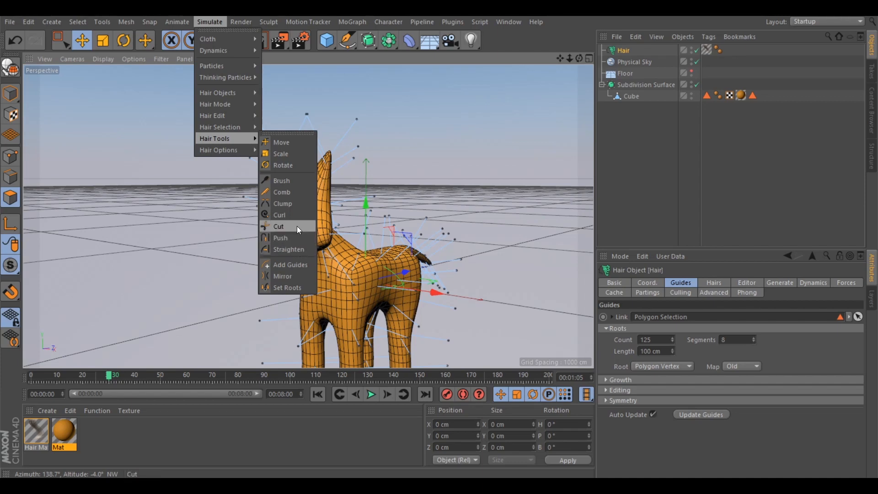
click(280, 226)
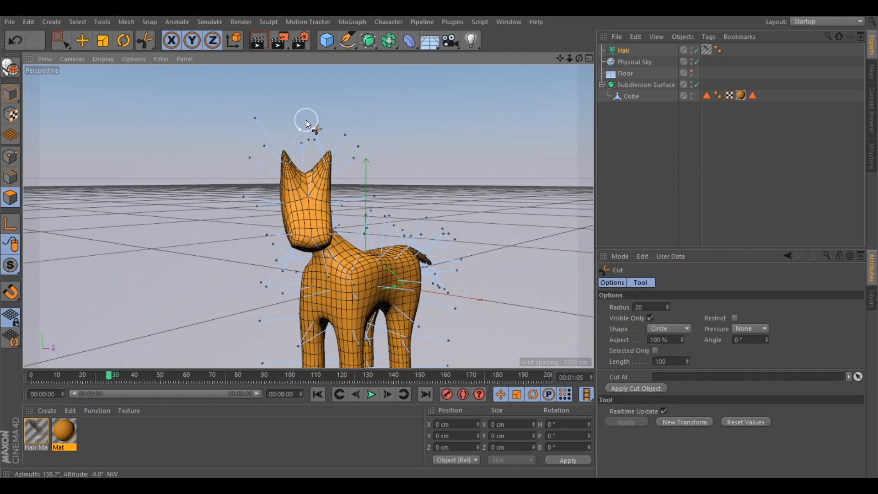
mouse_move(309, 130)
mouse_down()
mouse_move(307, 141)
mouse_move(246, 111)
mouse_up()
key(ctrl+z)
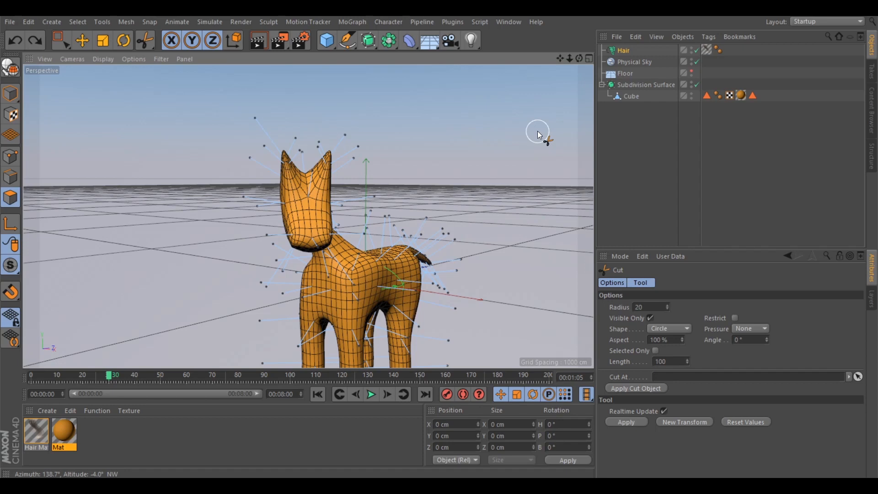
key(ctrl+z)
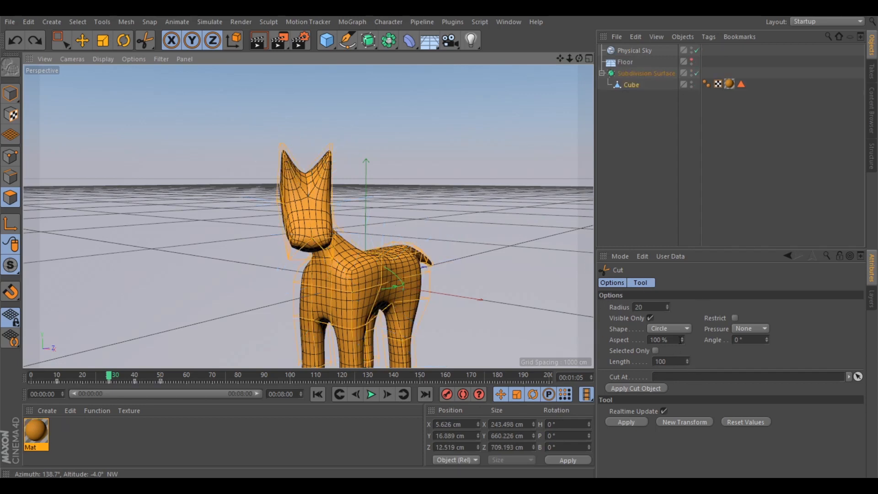
click(35, 41)
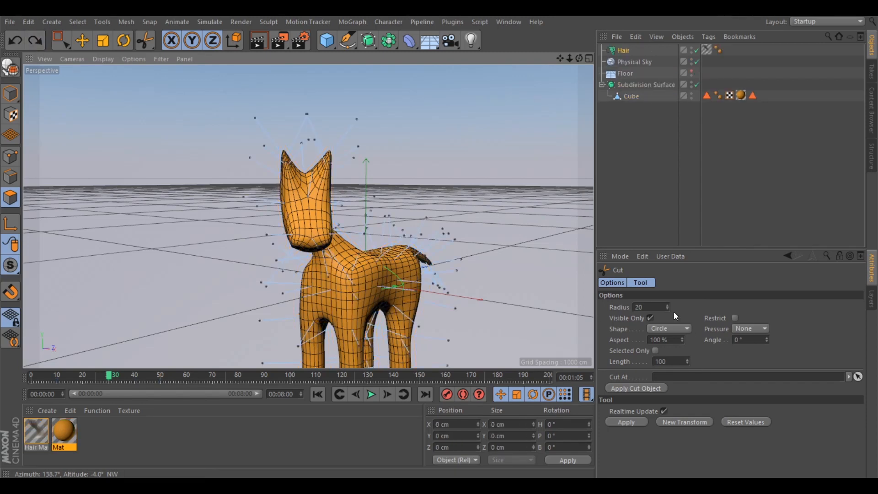
click(690, 362)
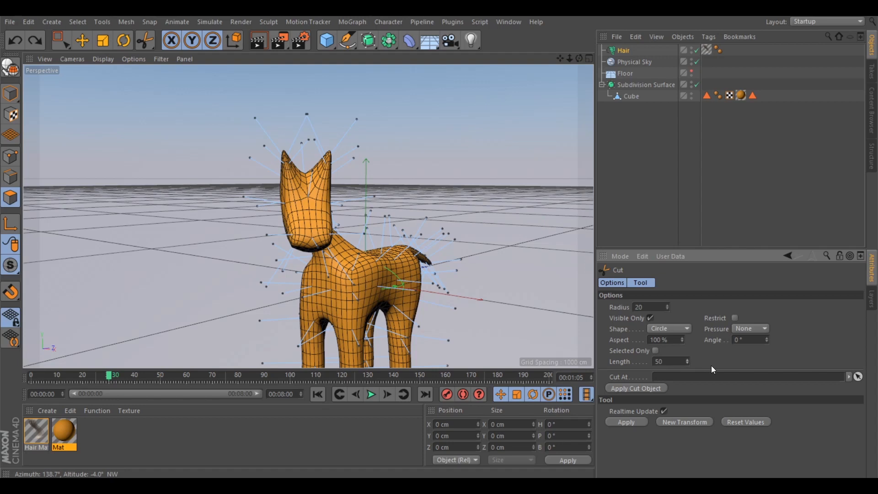
key(ctrl+z)
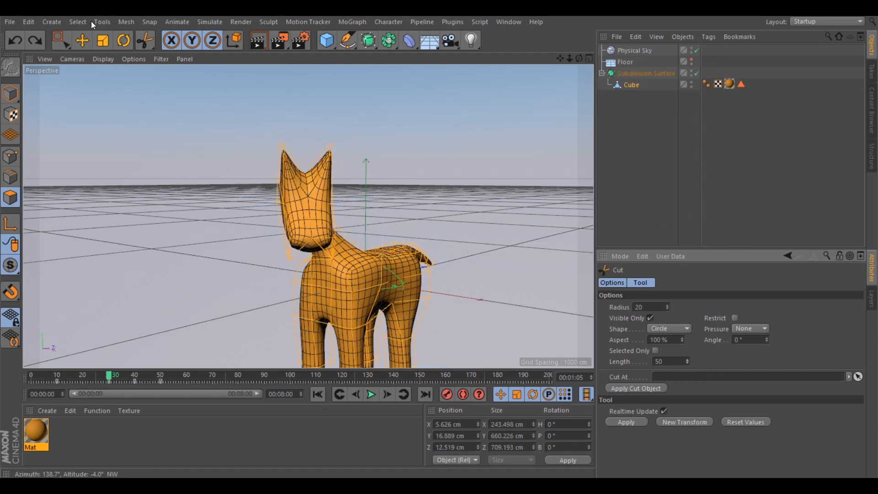
click(43, 37)
Set the Hair object's guide length to 40 cm and open its hair settings
click(623, 49)
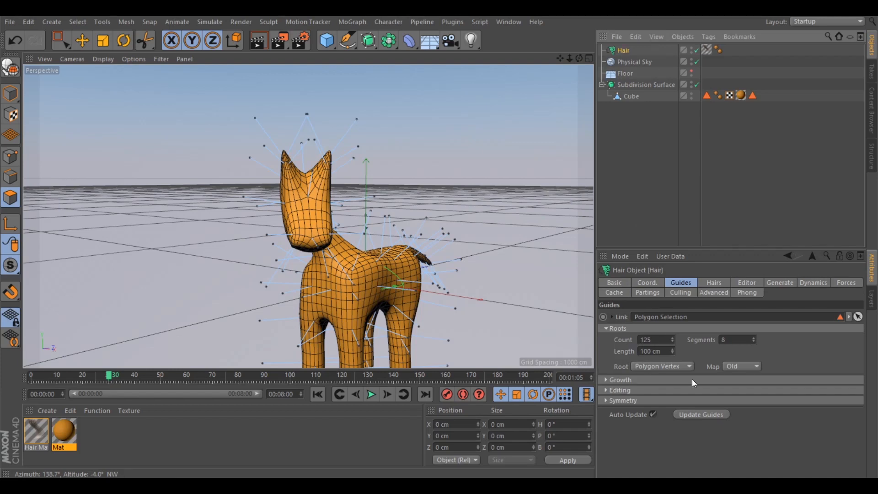
drag(672, 351, 645, 365)
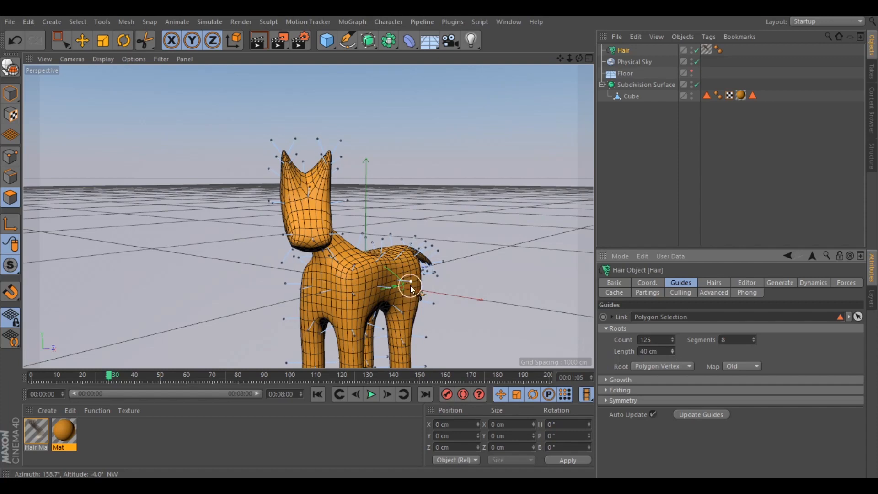
mouse_move(568, 58)
mouse_down()
mouse_move(585, 57)
mouse_move(512, 61)
mouse_move(581, 62)
mouse_up()
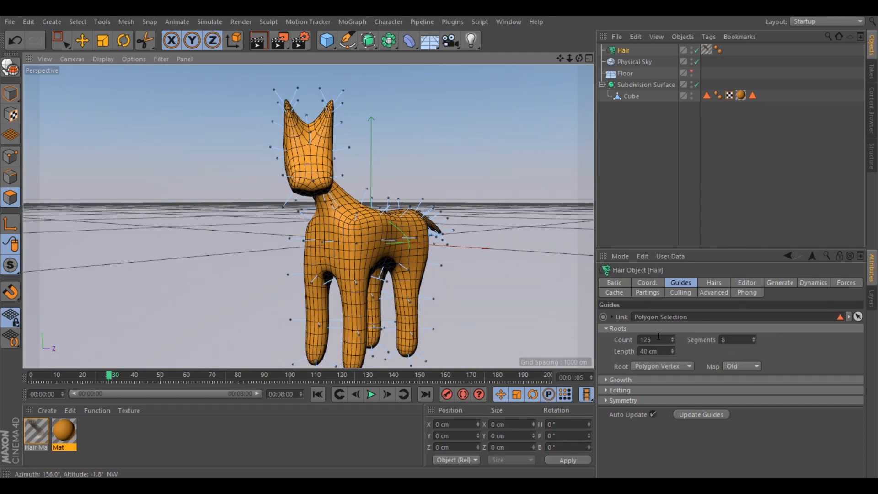
click(711, 282)
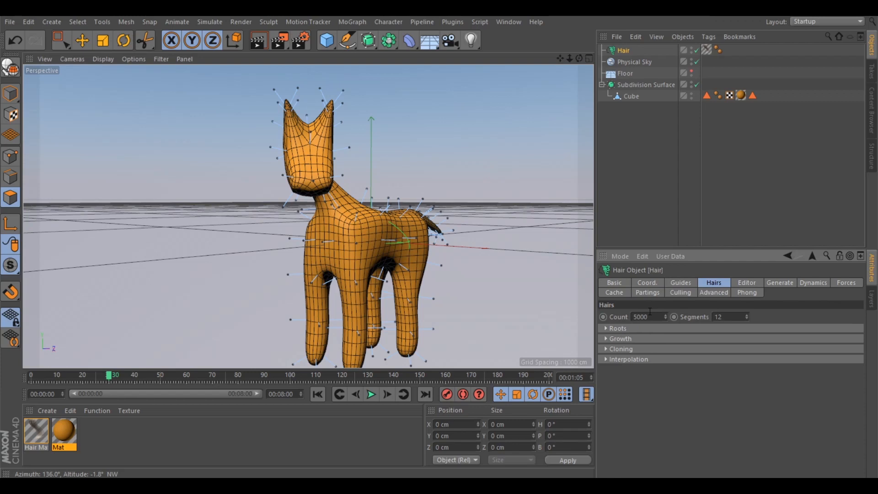
Deselect the Hair object and play the animation from the start to check how the shortened hair moves
click(316, 393)
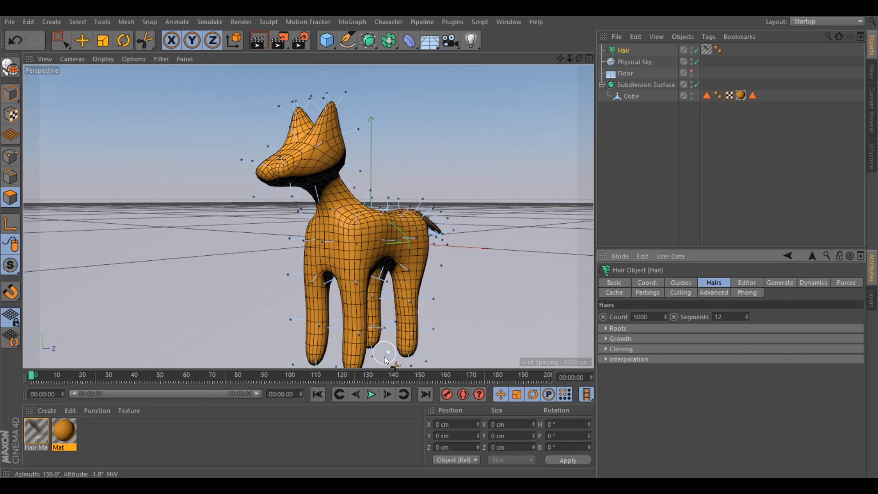
click(371, 395)
click(319, 394)
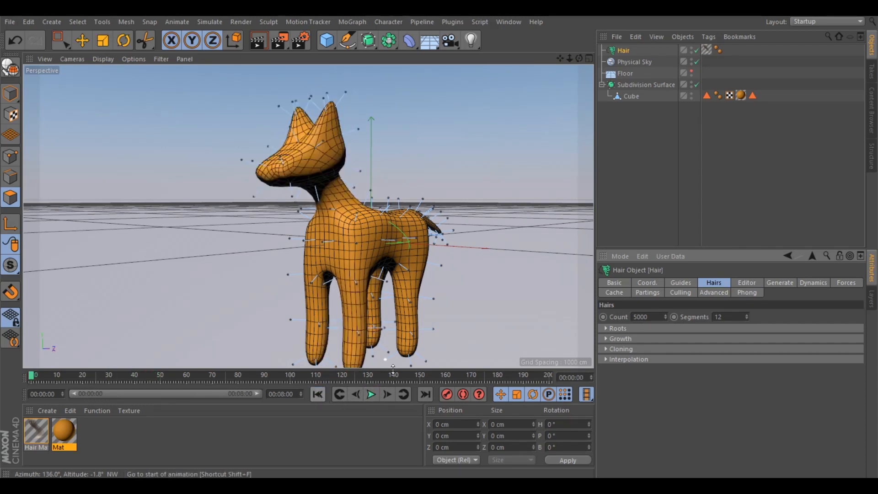
click(656, 140)
click(373, 398)
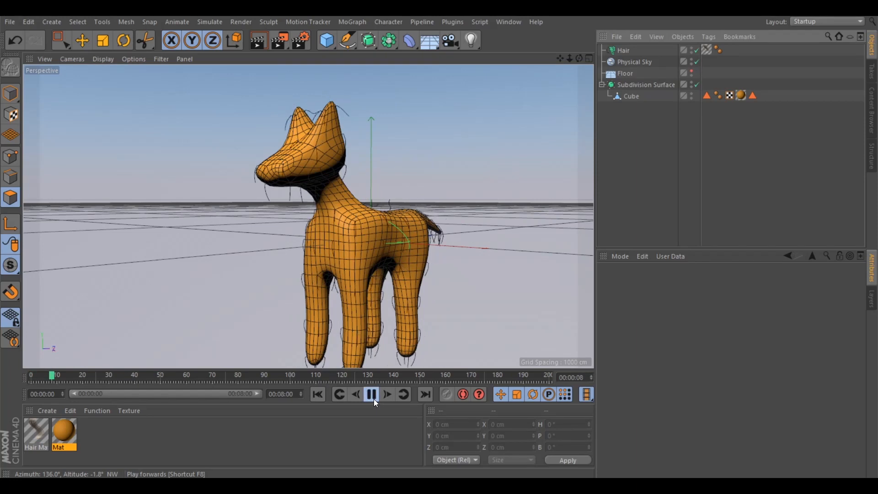
click(374, 399)
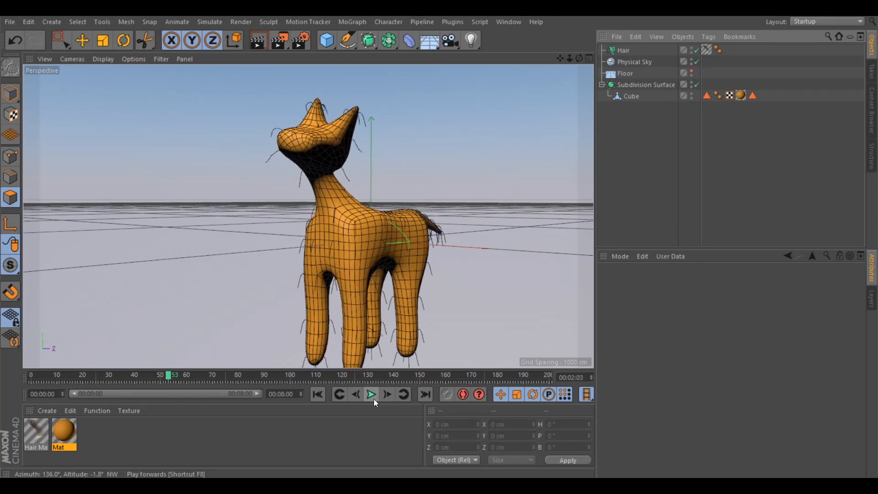
click(320, 394)
click(372, 394)
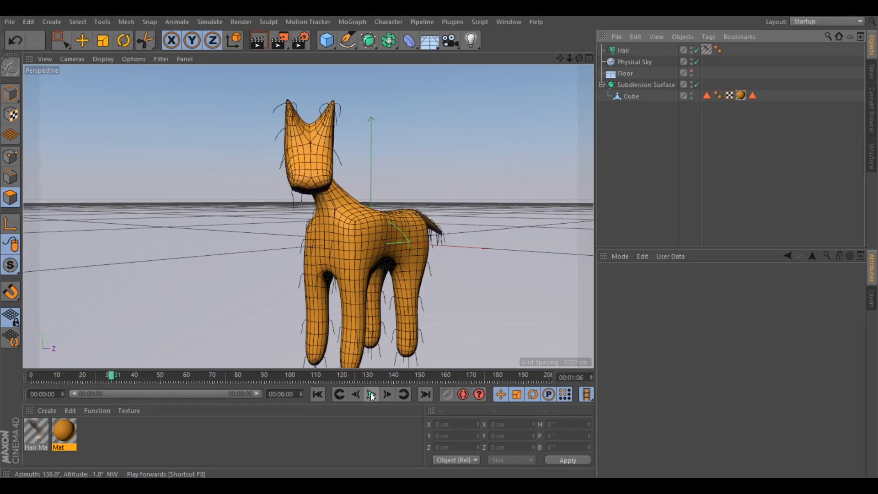
Render the haired animal in the viewport from two opposite sides to inspect its coverage
drag(579, 58, 525, 71)
click(264, 41)
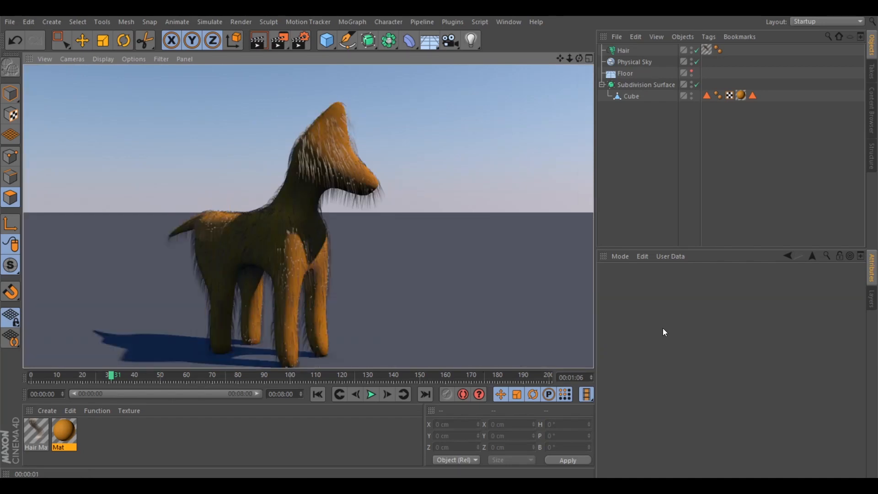
drag(579, 58, 526, 60)
click(258, 40)
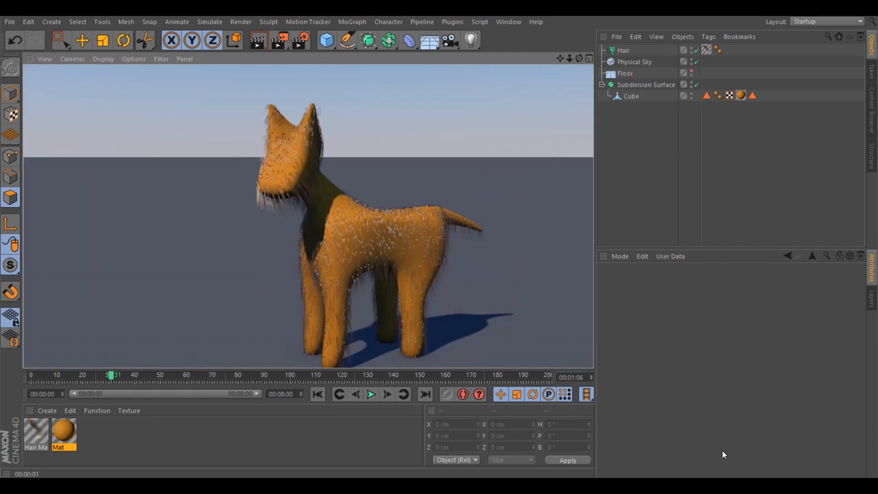
Set the Hair object's hair count to 15000
click(623, 50)
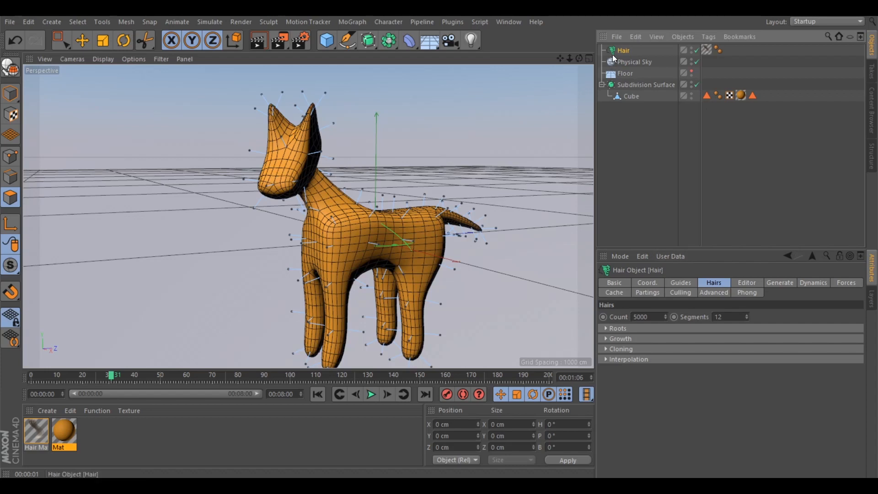
click(678, 284)
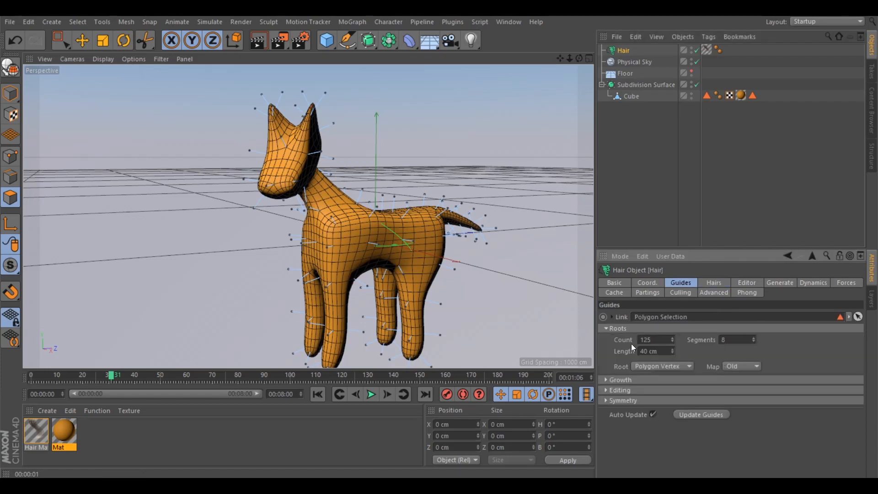
click(718, 284)
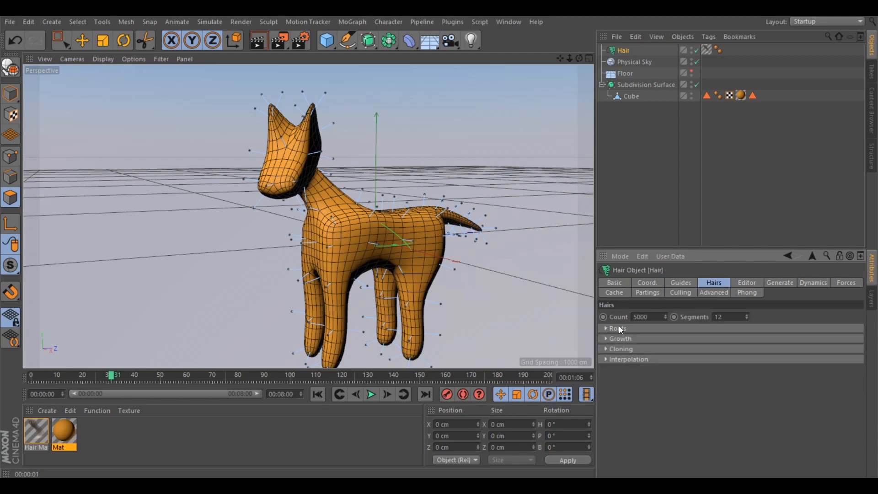
text(1)
key(Return)
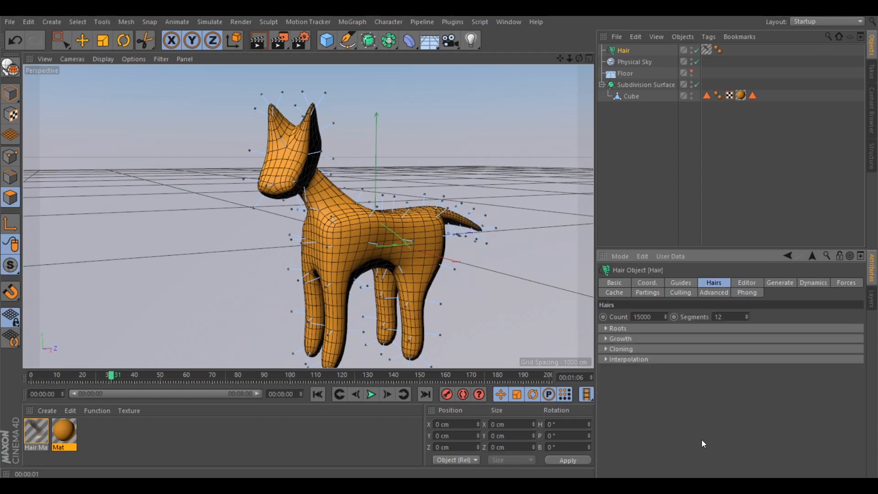
Play the animation with the denser hair, return to the first frame and deselect the Hair object
click(317, 394)
click(373, 394)
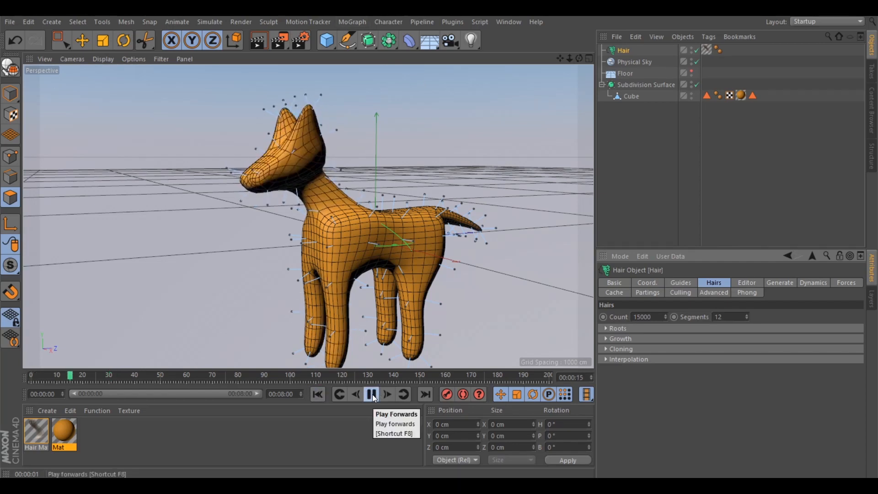
click(372, 394)
click(646, 150)
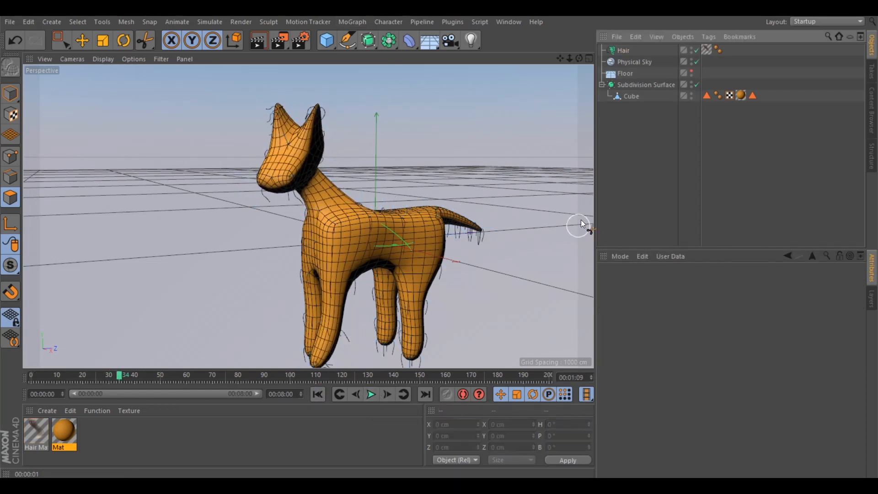
click(317, 394)
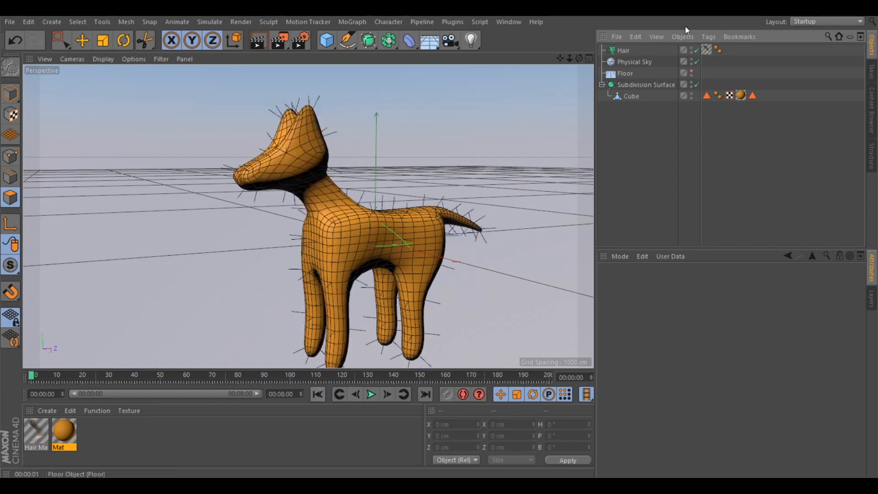
click(621, 51)
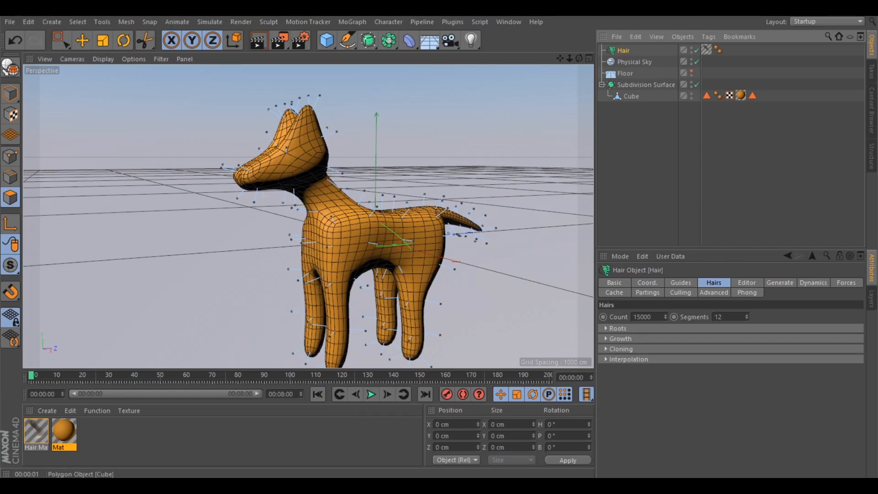
click(688, 185)
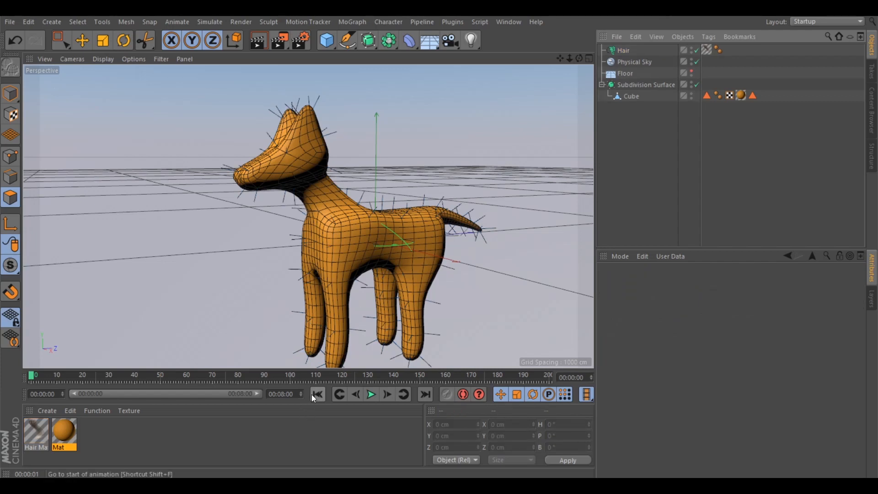
Play the hair simulation up to frame 36 and render the animal in the viewport
click(371, 394)
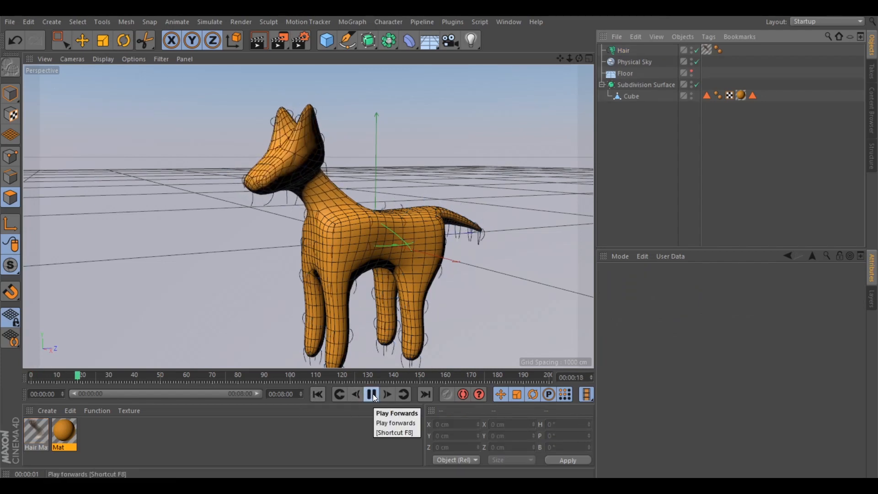
click(373, 394)
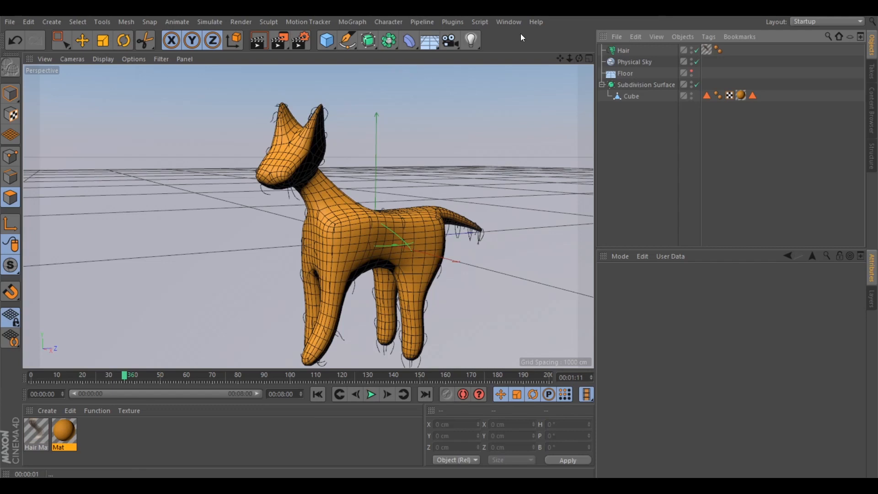
drag(559, 58, 556, 56)
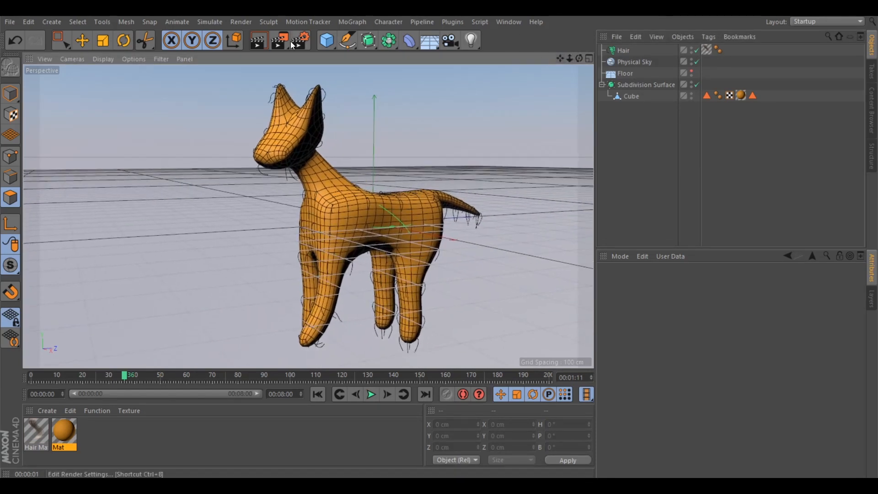
click(258, 41)
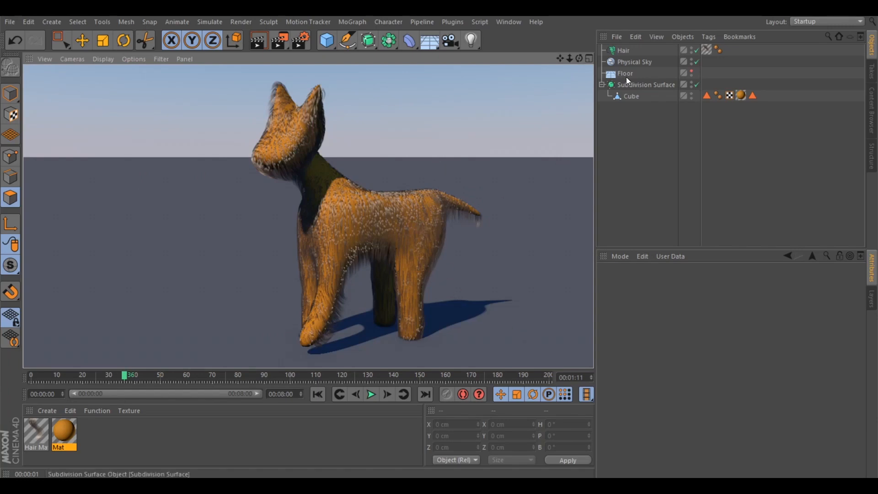
Set the hair material's thickness to 3 cm at the root with a variation of 1 cm
drag(580, 57, 594, 57)
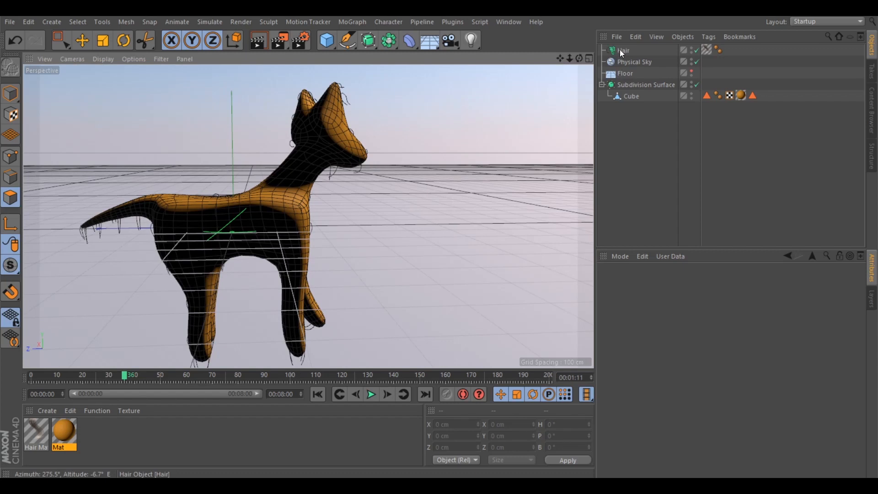
click(623, 50)
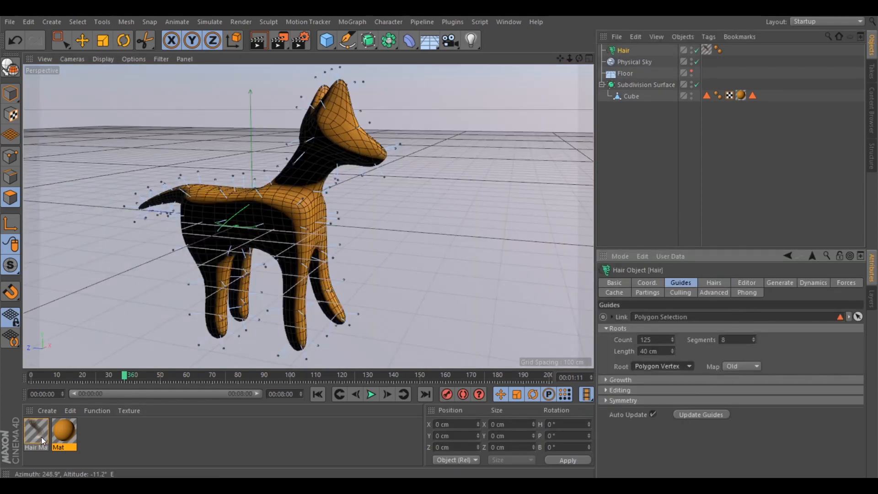
click(35, 435)
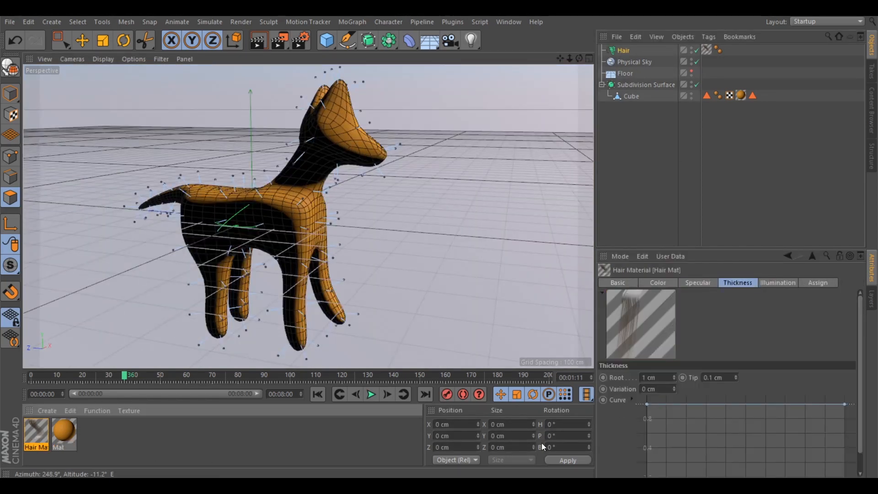
click(650, 376)
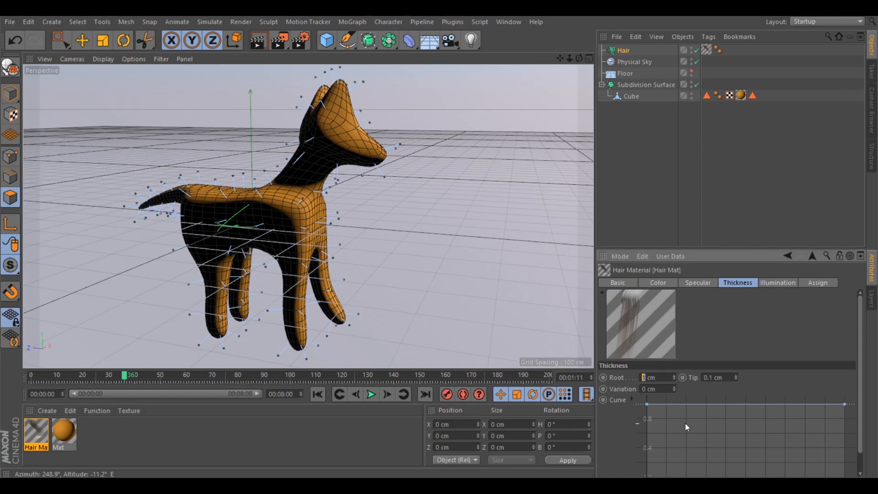
text(3)
click(675, 387)
click(675, 386)
click(676, 387)
click(676, 386)
click(675, 386)
click(676, 387)
click(676, 387)
click(676, 386)
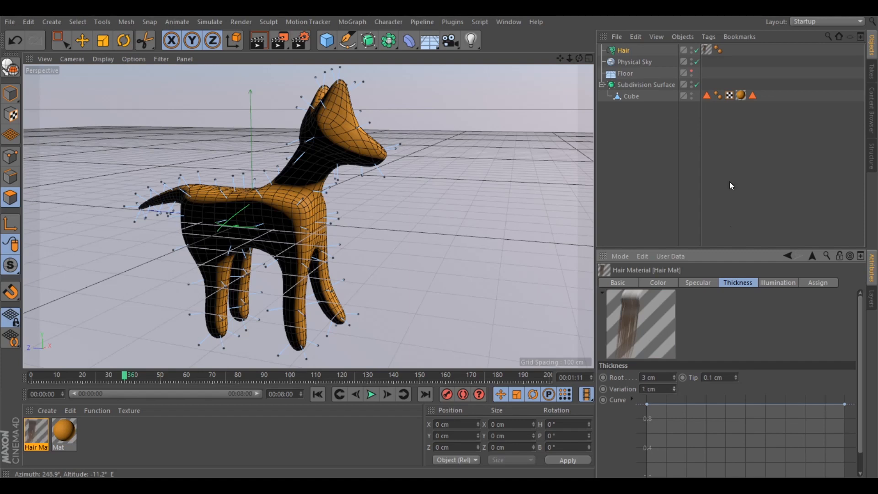
Set the Hair object's hair segments to 6 and return the animation to its first frame
click(624, 51)
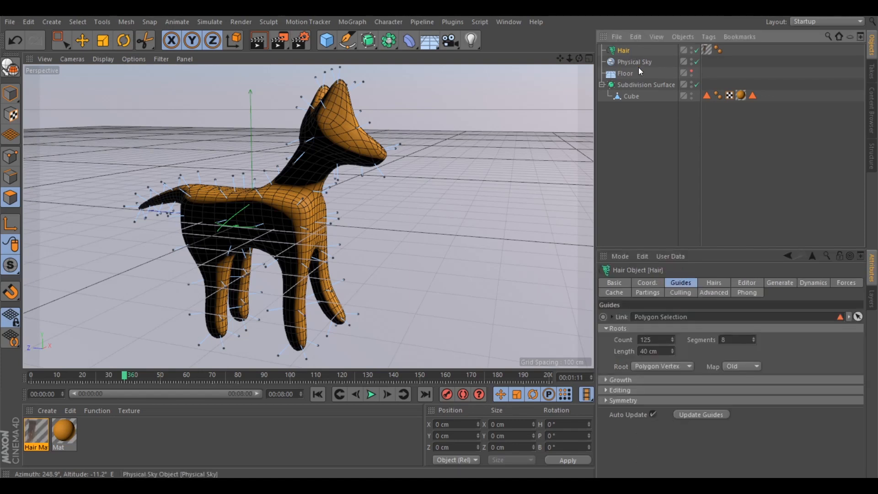
click(657, 282)
click(679, 283)
click(716, 284)
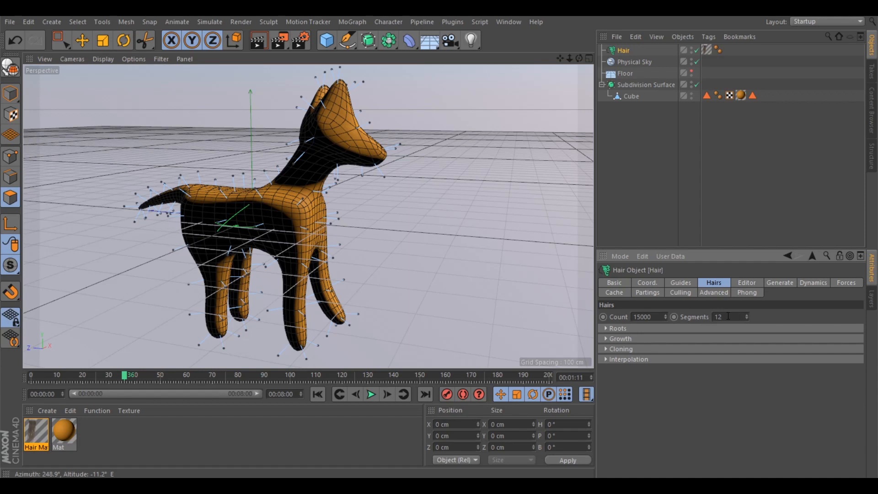
click(732, 316)
text(6)
click(680, 283)
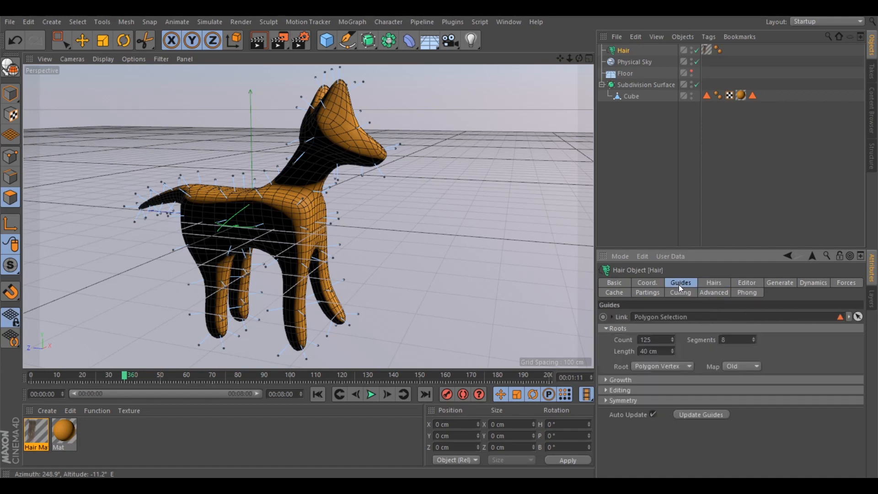
click(317, 395)
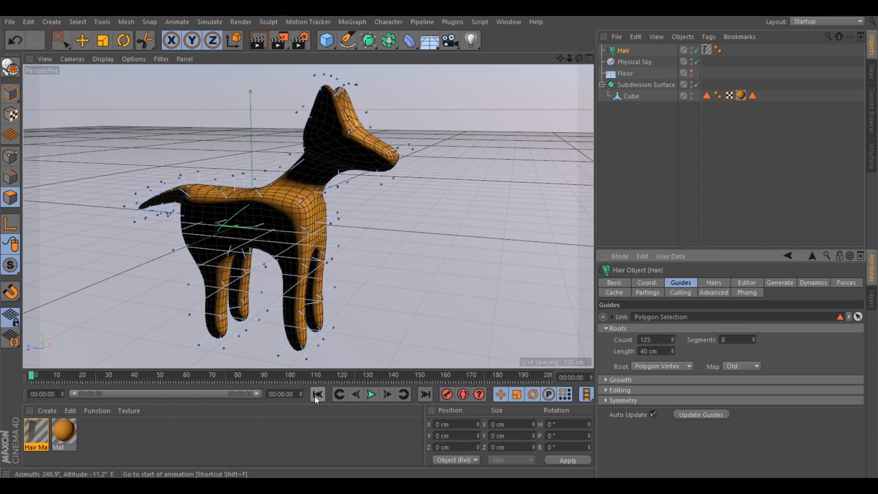
Play the hair simulation, deselect the Hair object, replay from the first frame and stop at frame 45
click(370, 395)
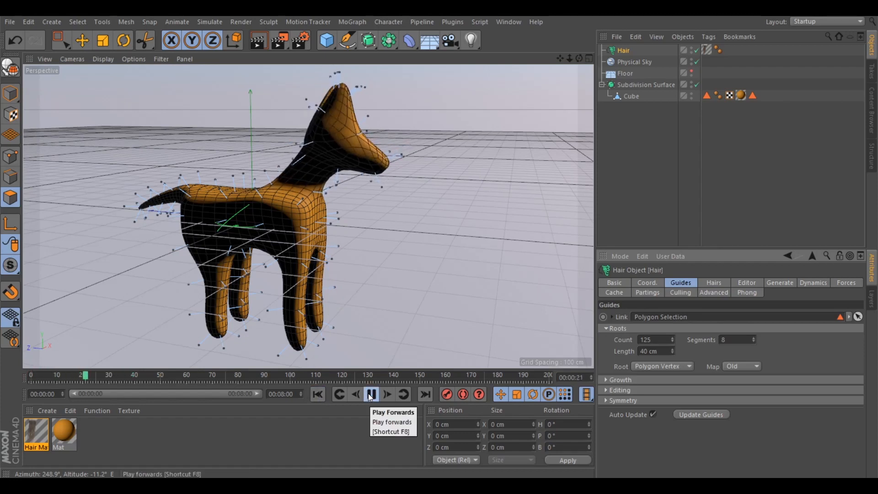
click(638, 153)
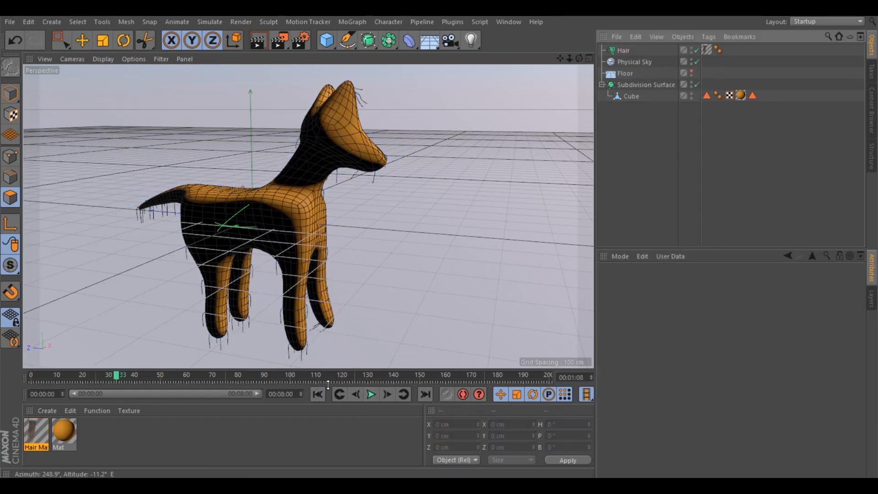
click(317, 394)
click(370, 394)
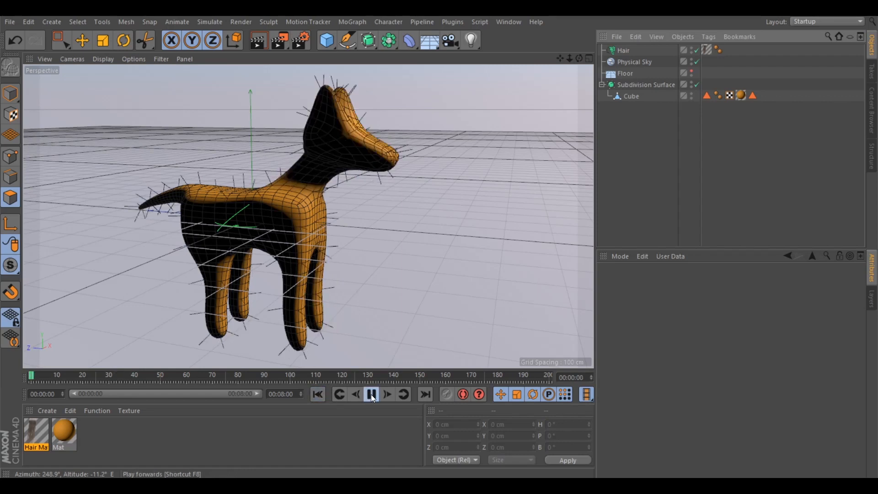
click(372, 394)
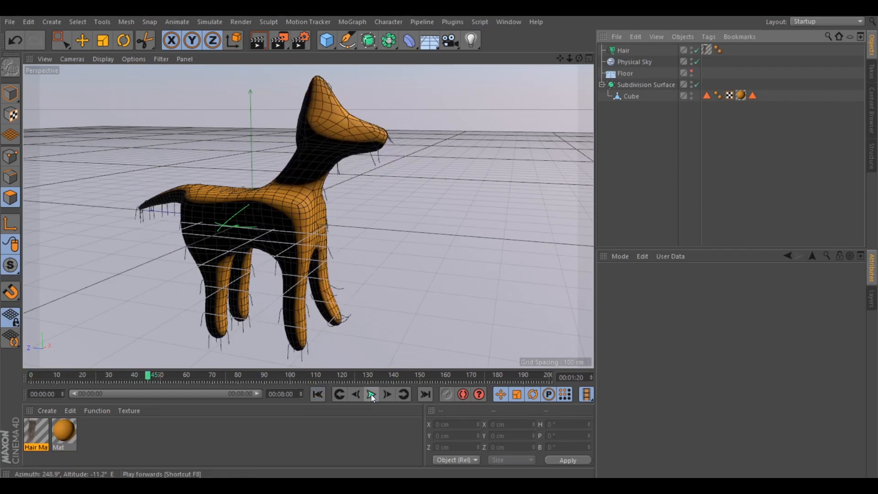
Add a light to the scene and move it along its X axis out to the animal's side
drag(579, 58, 597, 51)
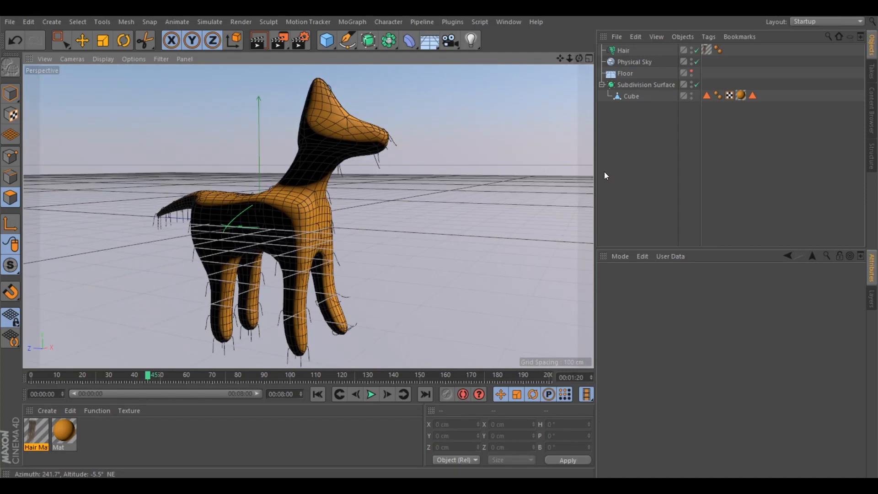
click(471, 40)
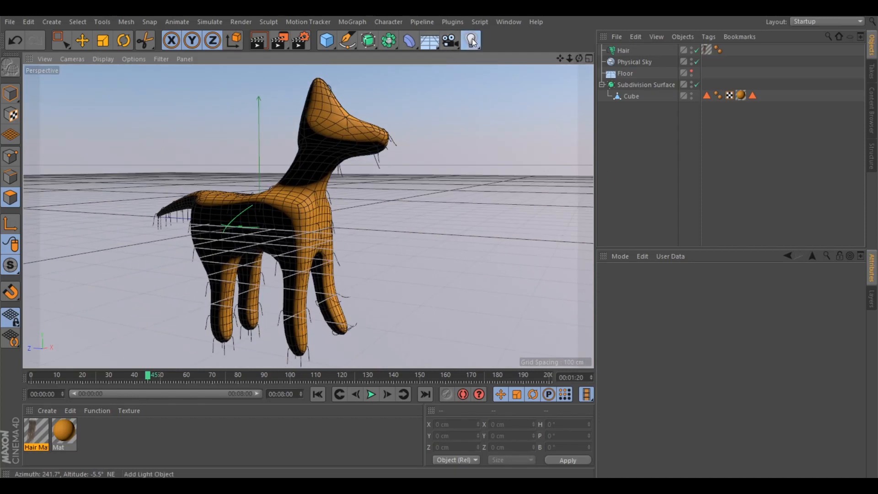
click(82, 40)
drag(579, 58, 524, 148)
drag(402, 198, 573, 192)
drag(579, 58, 308, 215)
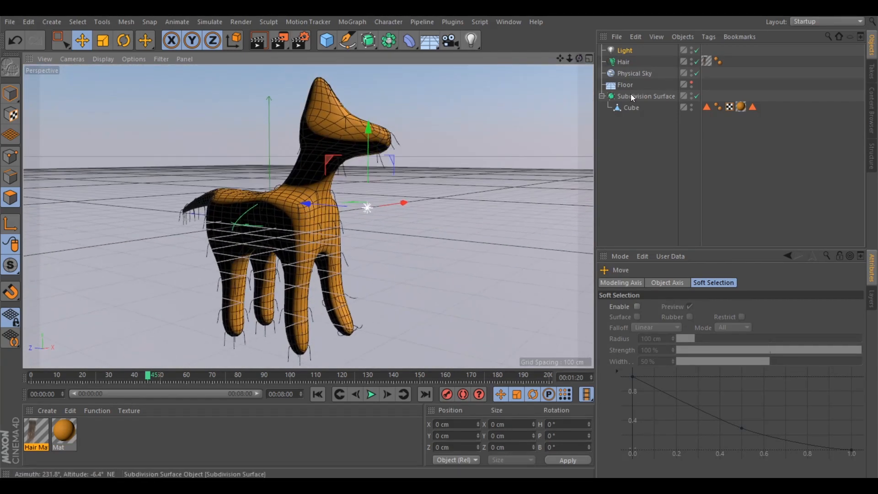
Give the light object a hair Light tag
right_click(625, 51)
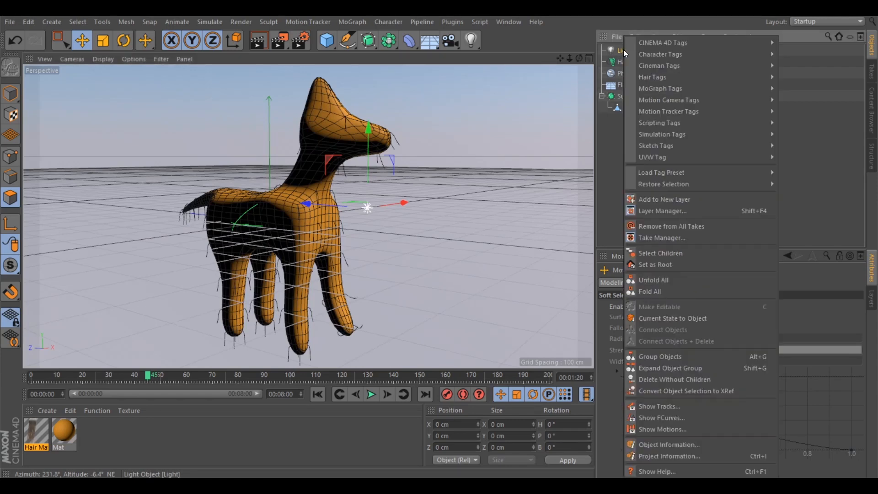
mouse_move(663, 78)
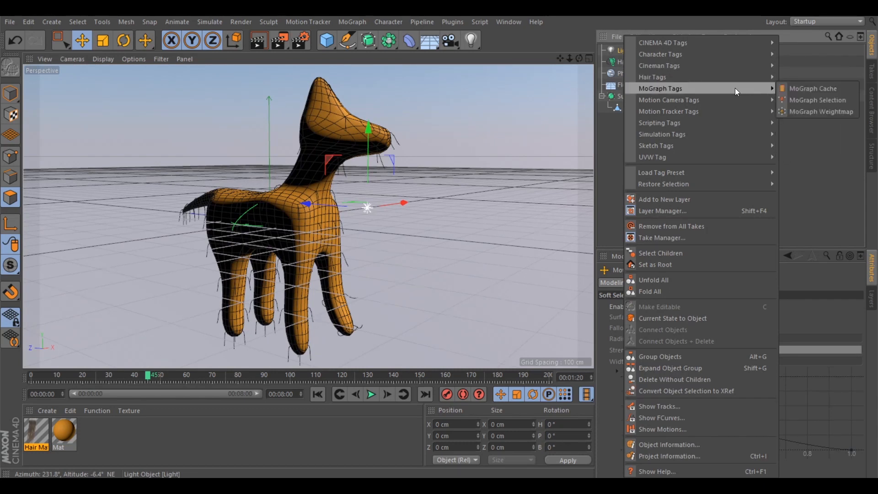
mouse_move(743, 78)
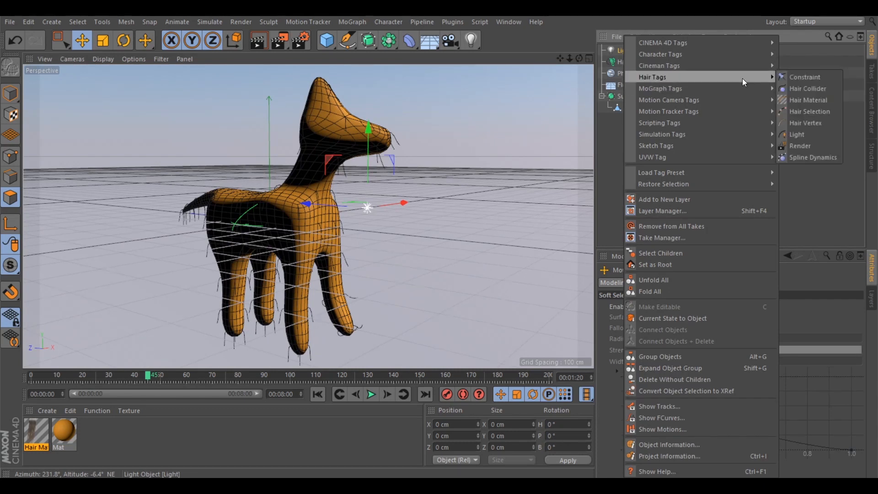
click(818, 137)
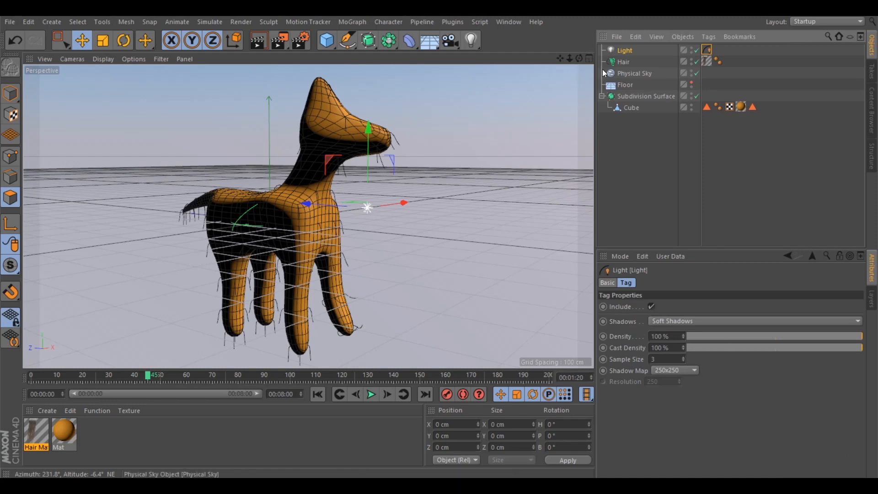
Render the lit, hair-covered animal in the viewport from one side and from the opposite front side
mouse_move(580, 59)
mouse_down()
mouse_move(517, 64)
mouse_move(565, 64)
mouse_up()
mouse_move(258, 257)
alt+mouse_down()
mouse_move(229, 270)
mouse_move(250, 261)
alt+mouse_up()
scroll(191, 243, up, 5)
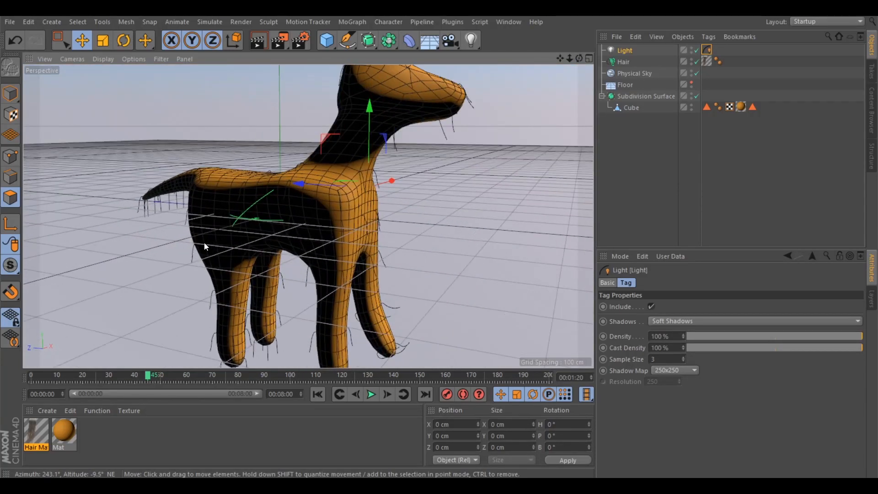
drag(577, 56, 565, 53)
click(255, 41)
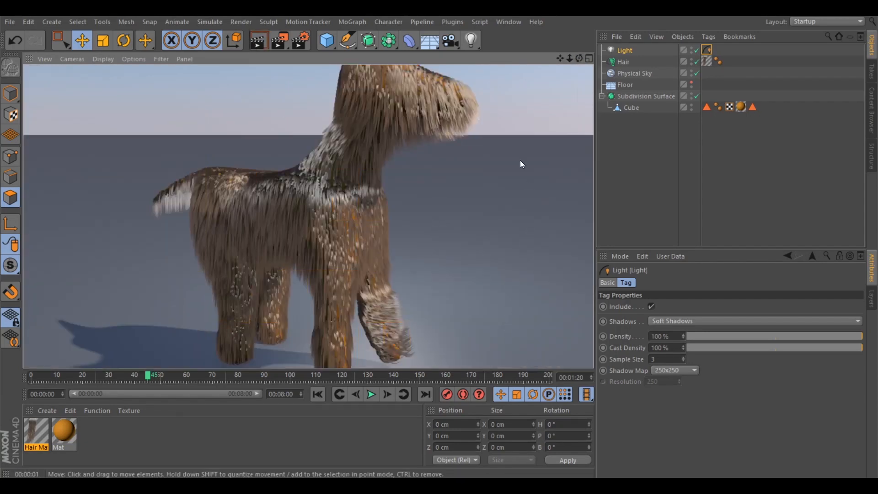
drag(576, 58, 573, 73)
click(253, 48)
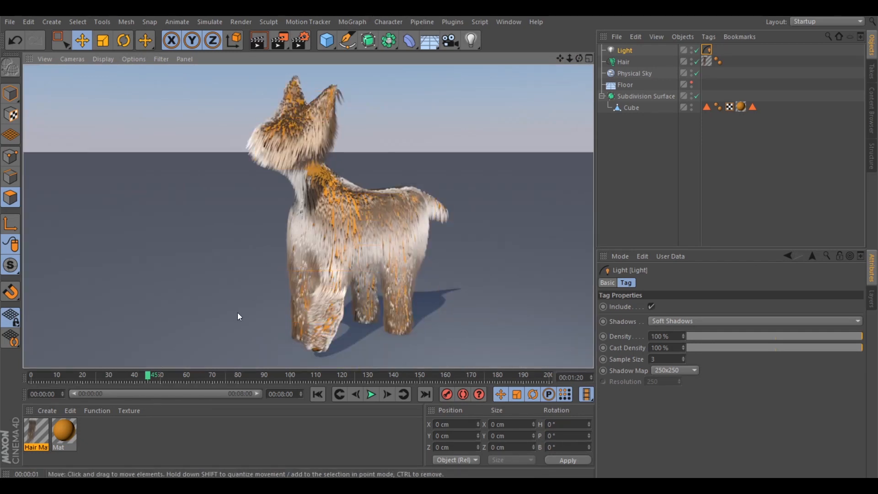
Lower the body material Mat's colour saturation to 25% and render the animal in the viewport
click(63, 432)
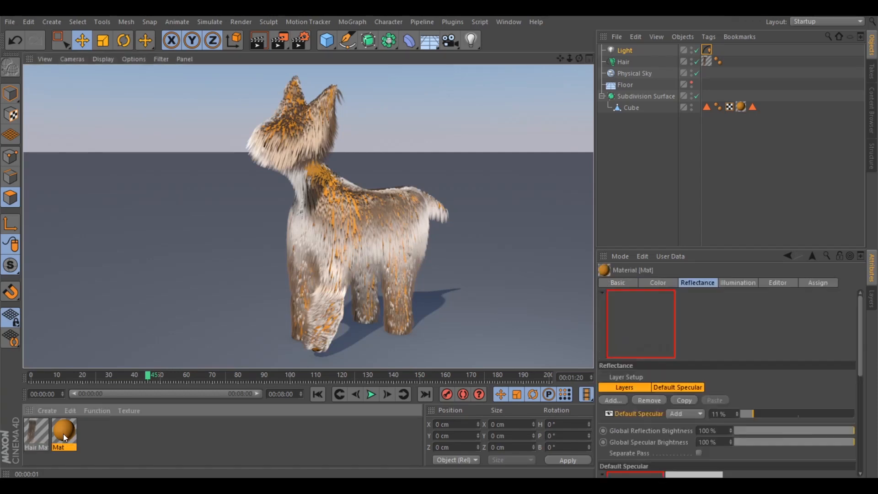
click(658, 282)
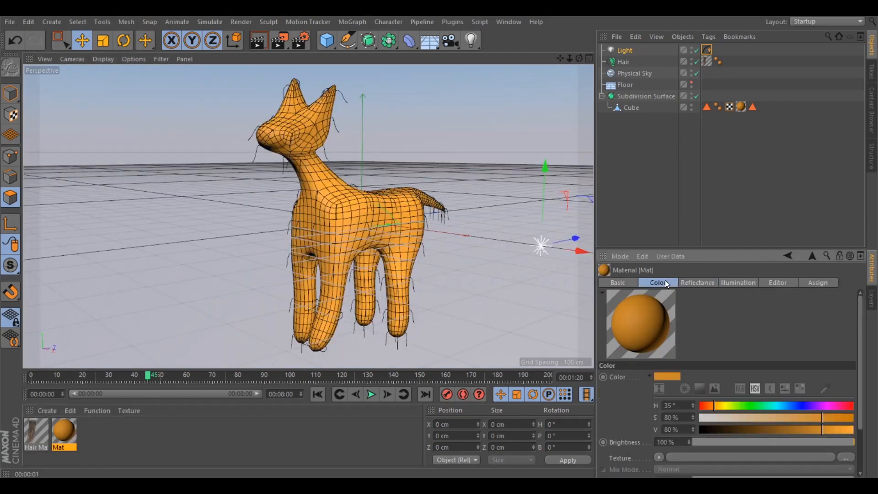
click(737, 415)
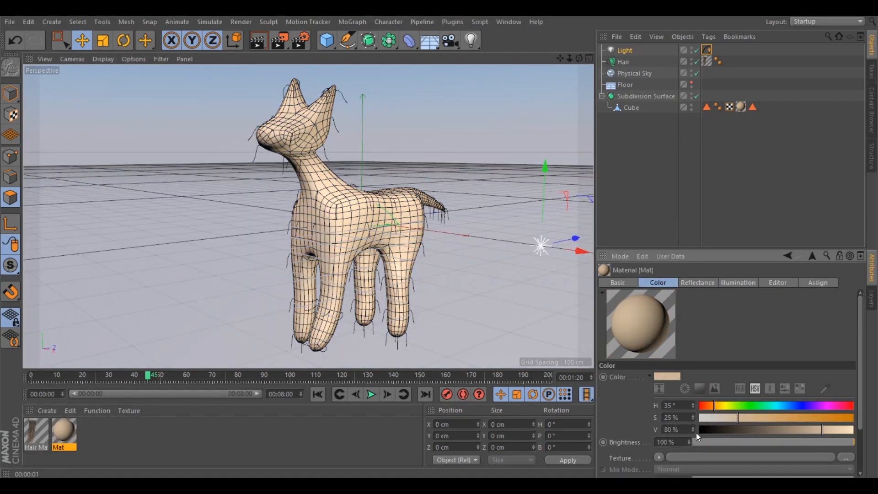
click(255, 42)
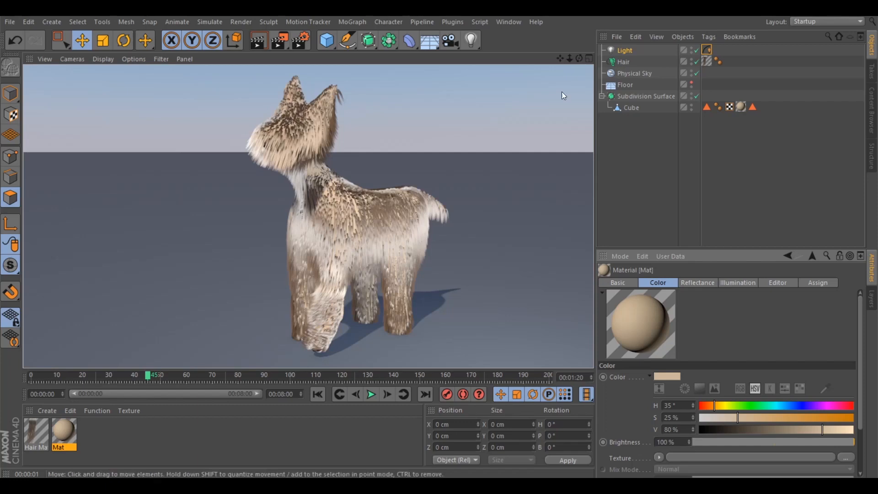
View the animal from its side, return to the first frame, deselect the light and play the animation
drag(579, 60, 316, 289)
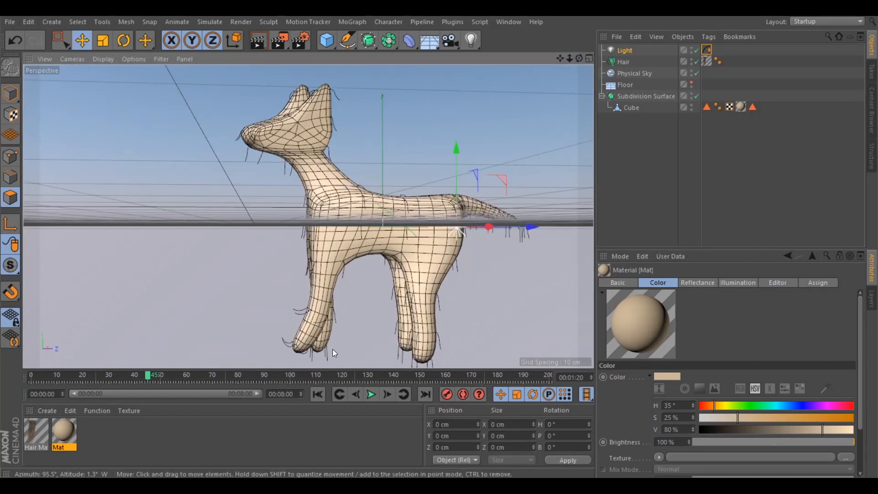
click(318, 394)
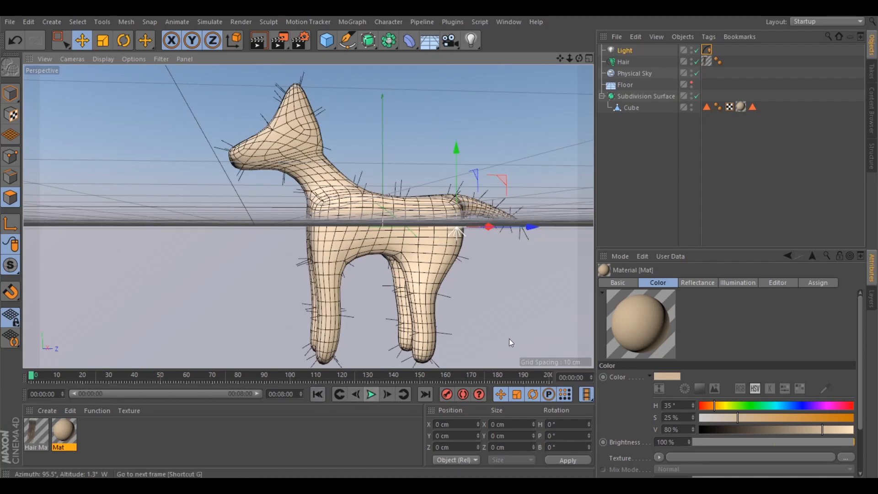
click(614, 193)
click(370, 394)
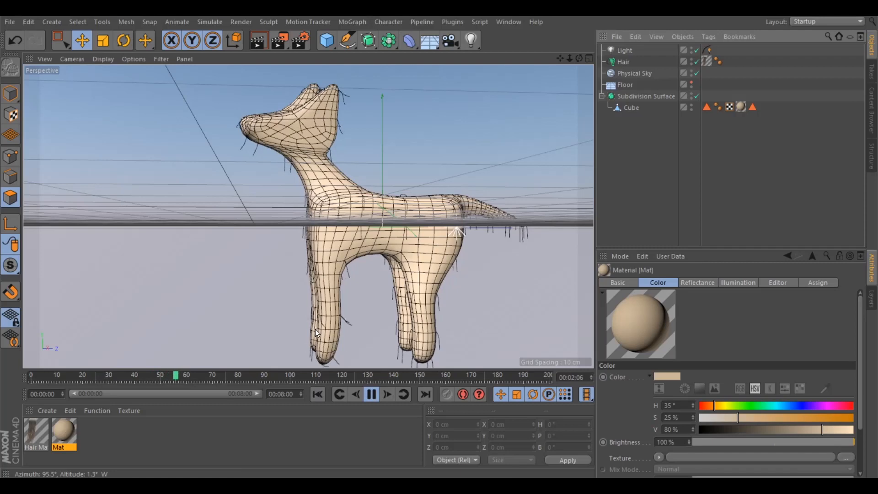
Replay the leg lift repeatedly from around frame 30, stop at frame 43 and render the animal up close in the viewport
click(121, 375)
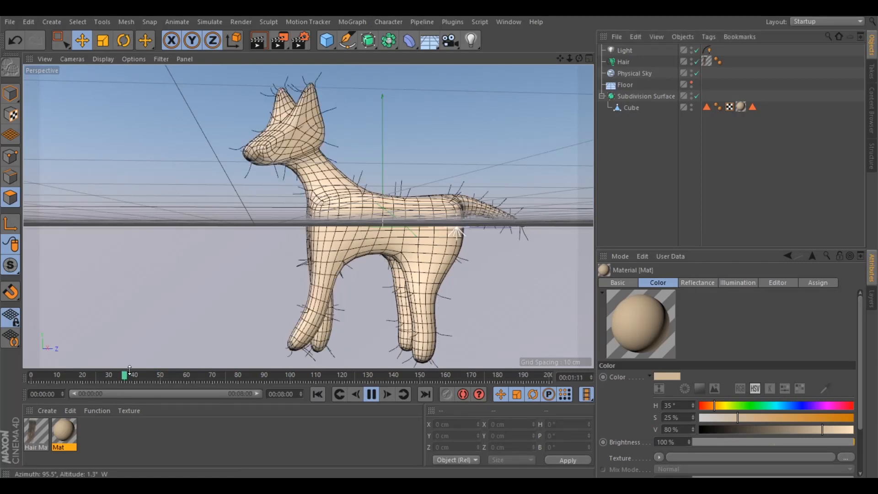
click(109, 377)
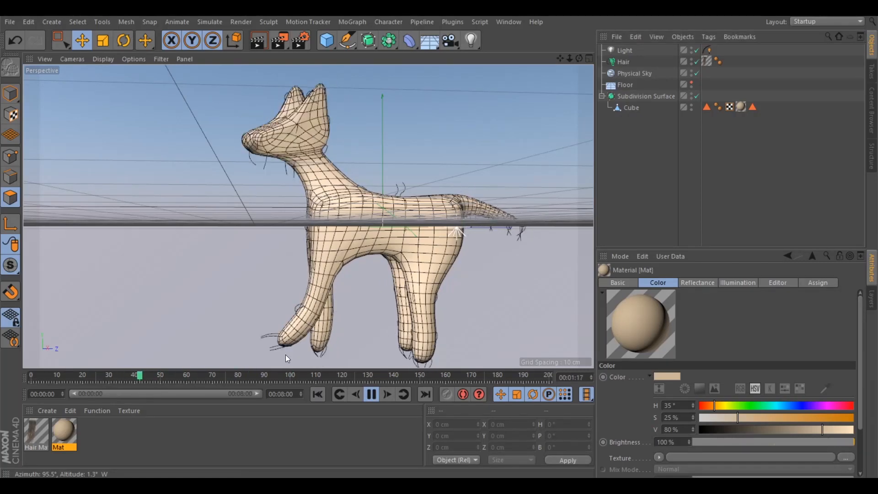
click(114, 375)
click(115, 375)
click(107, 375)
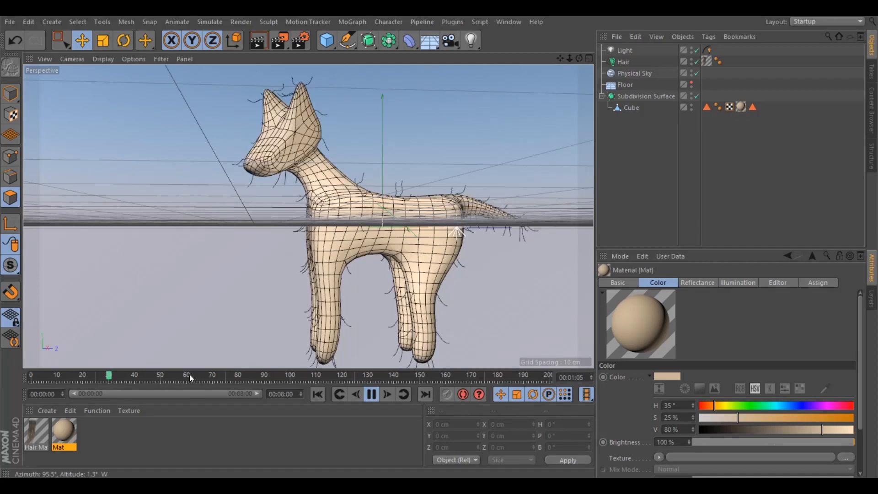
click(129, 374)
click(372, 393)
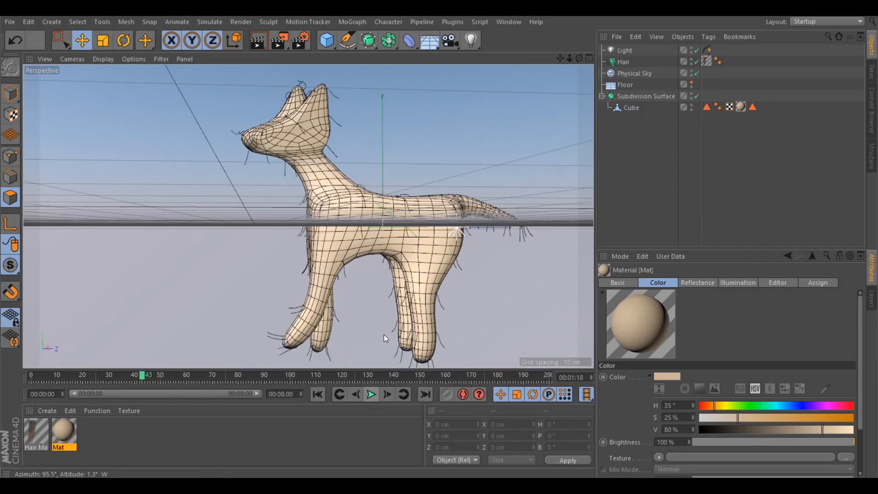
scroll(327, 297, up, 5)
click(259, 45)
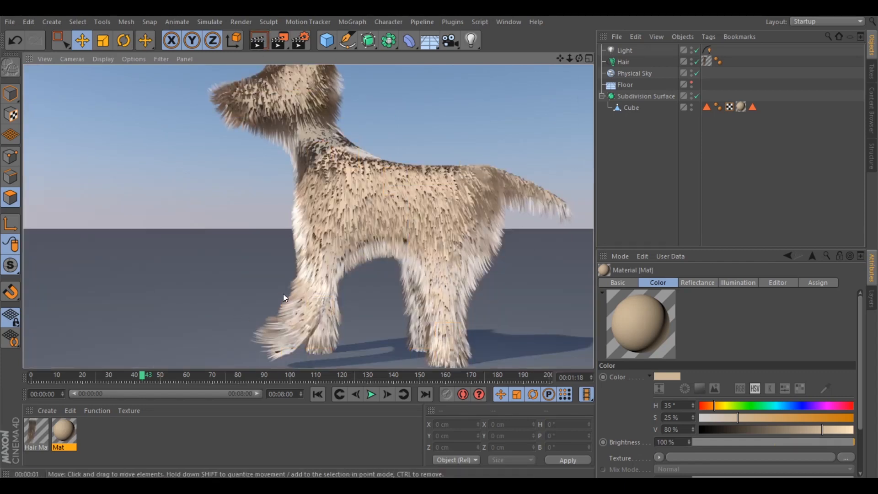